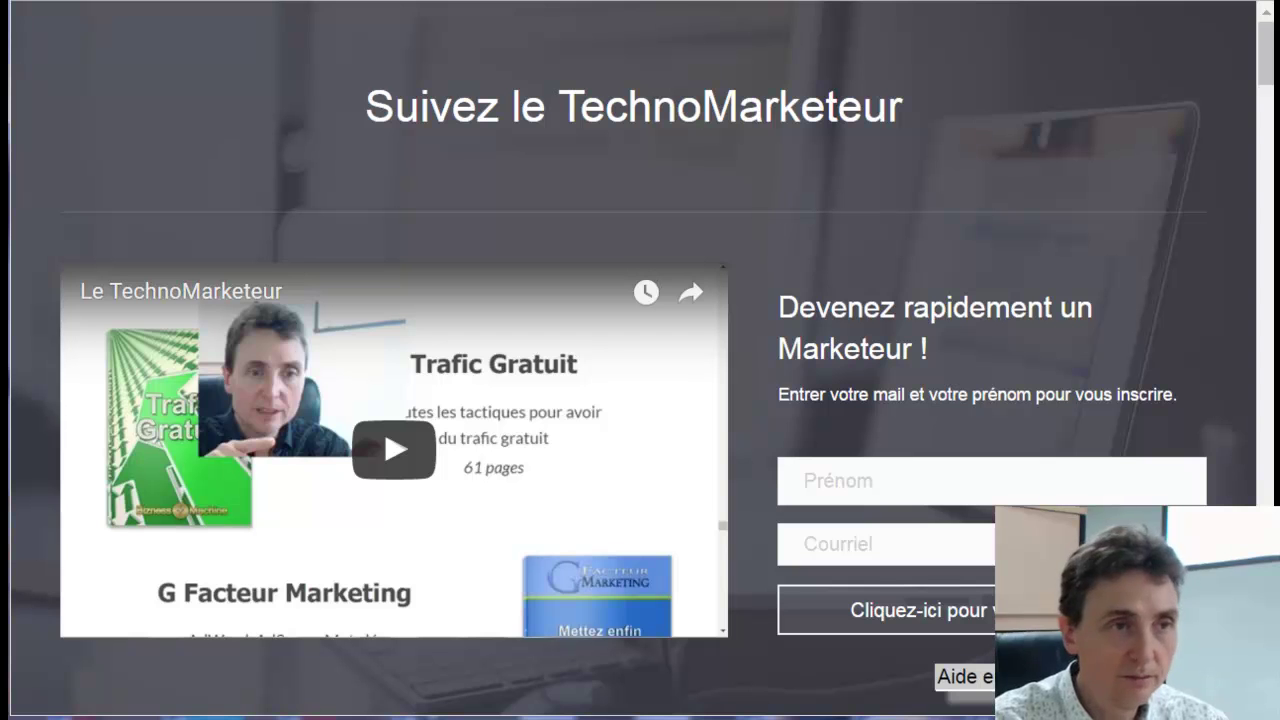
Open technomarketeur.com/wp-admin and log in to the WordPress dashboard with the prefilled credentials
{"action": "type", "text": "/"}
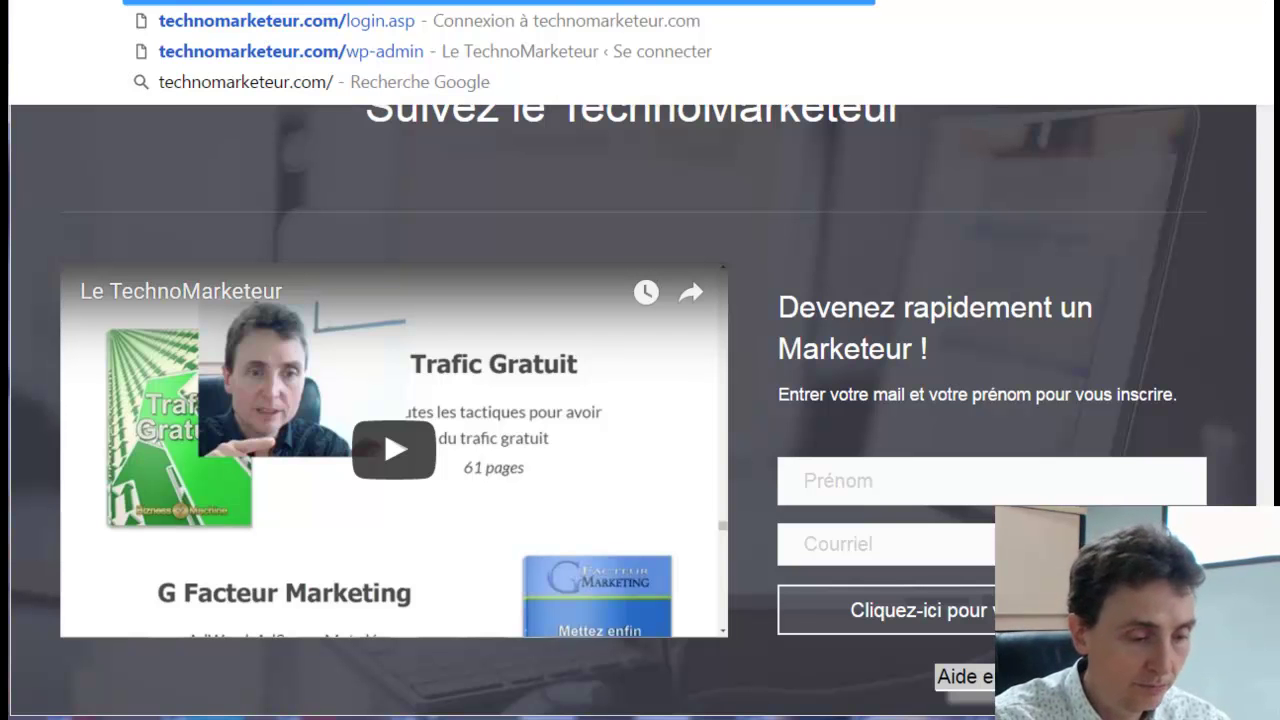
{"action": "type", "text": "wp-admin"}
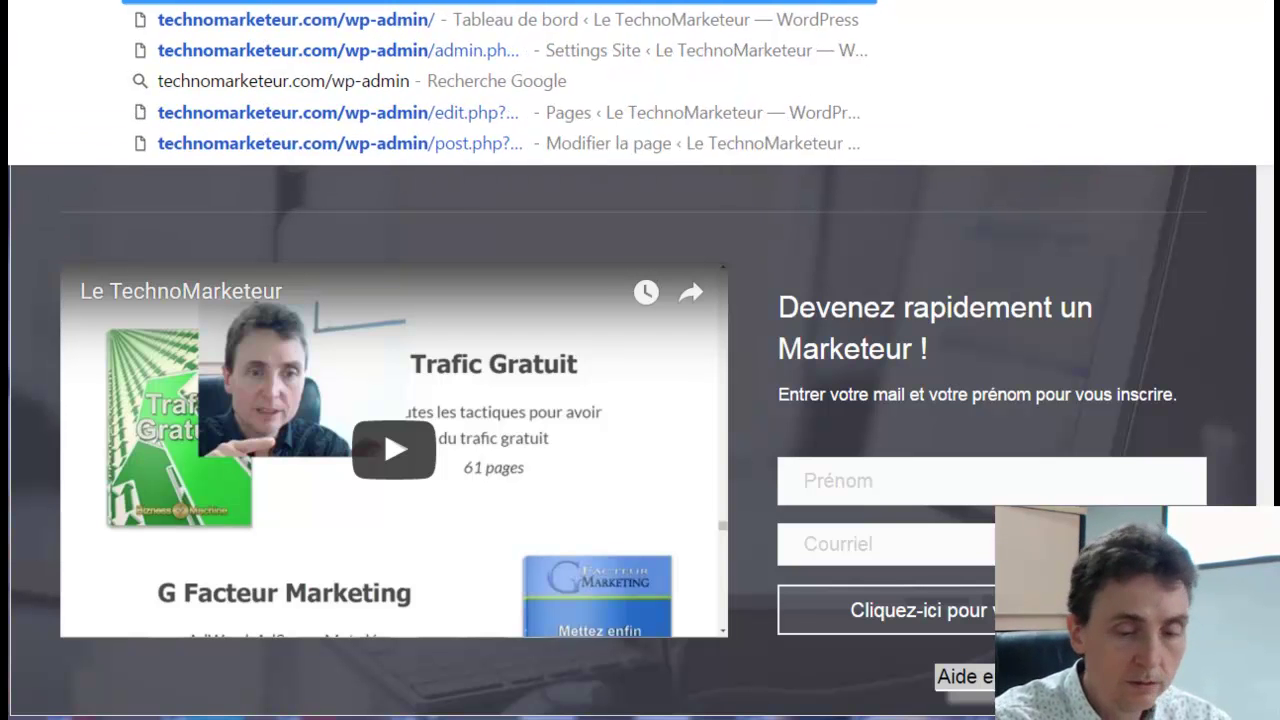
{"action": "key", "text": "Return"}
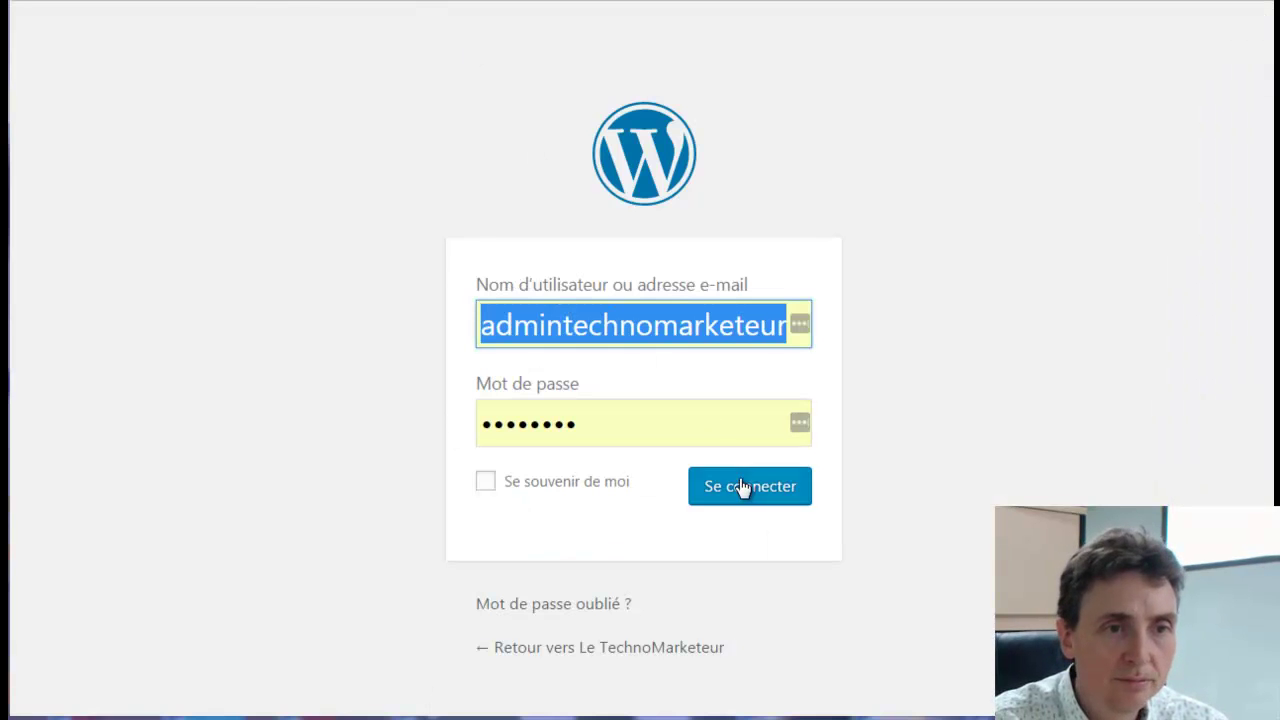
{"action": "left_click", "coordinate": [743, 487]}
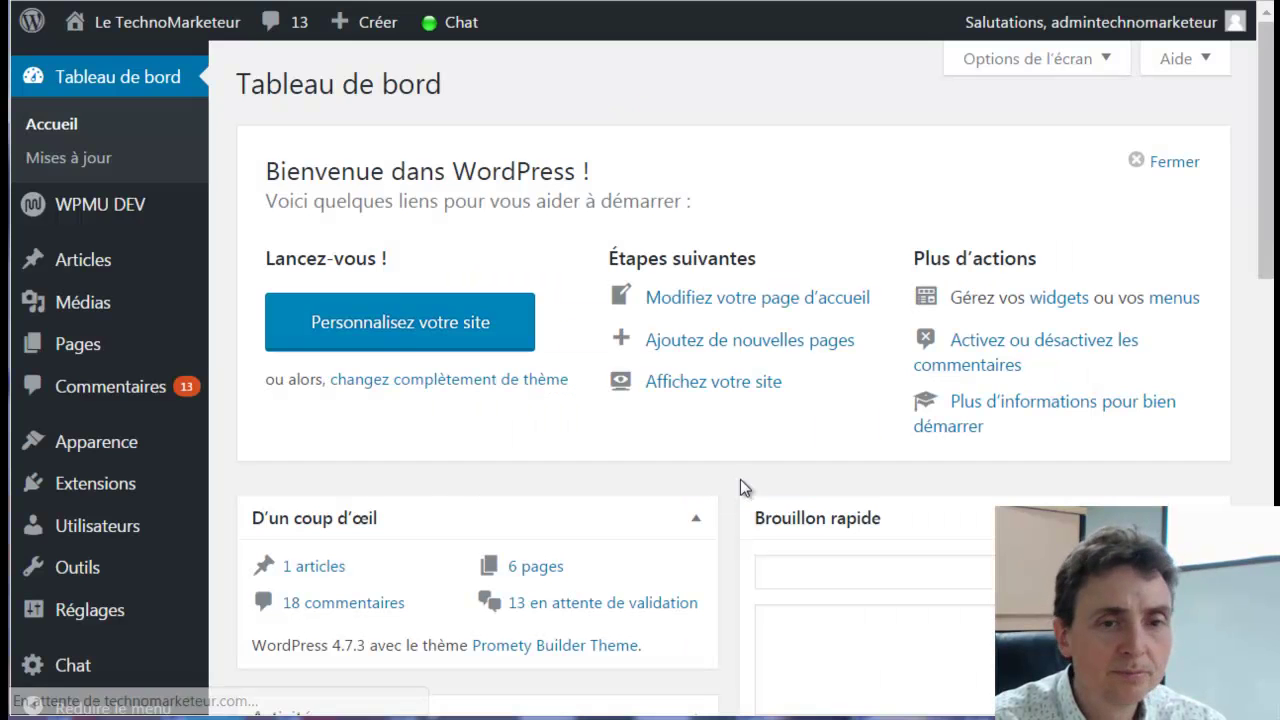
Add a new page titled "Promotion Pâques" and open it in the Promety Page Builder
{"action": "mouse_move", "coordinate": [86, 346]}
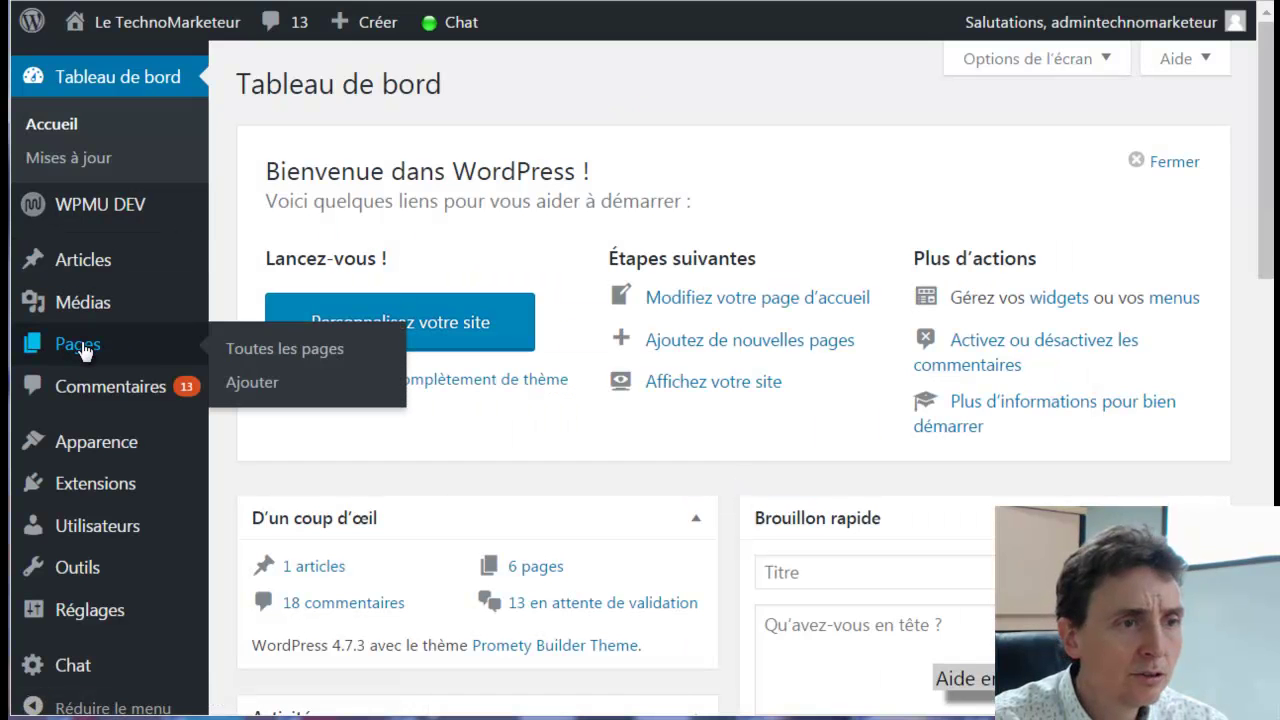
{"action": "left_click", "coordinate": [260, 384]}
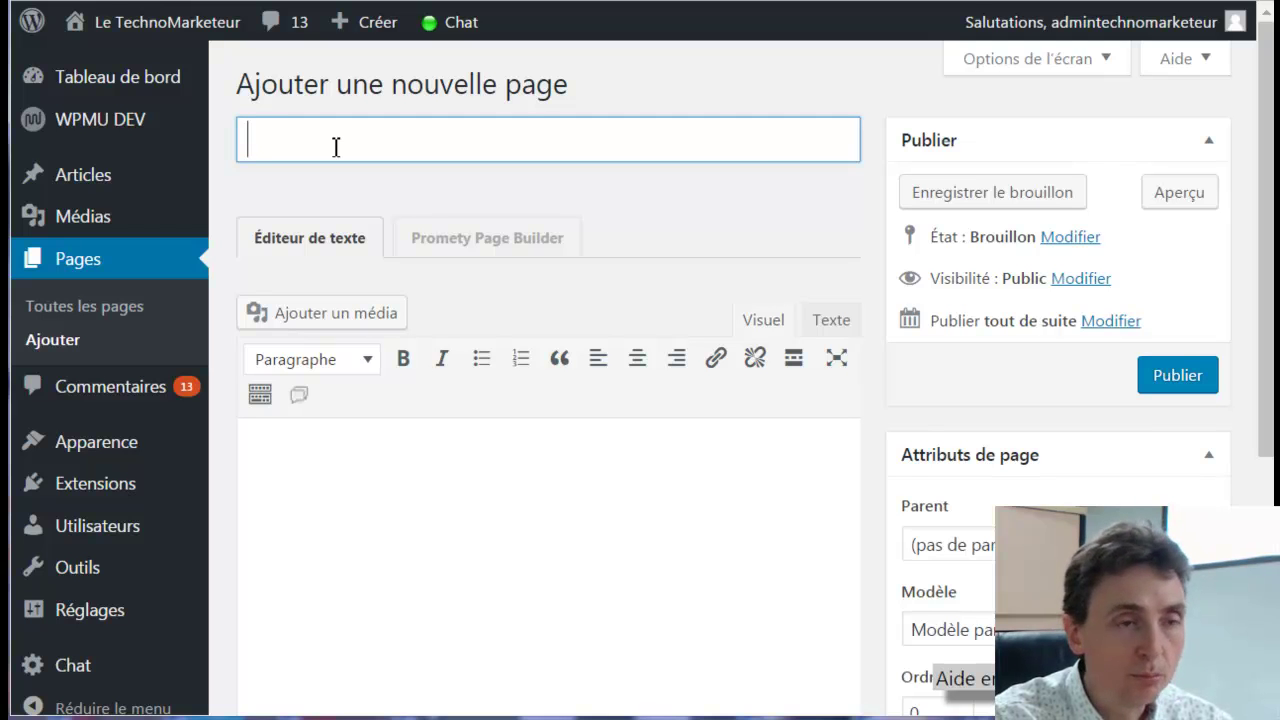
{"action": "type", "text": "Promotion Pâques"}
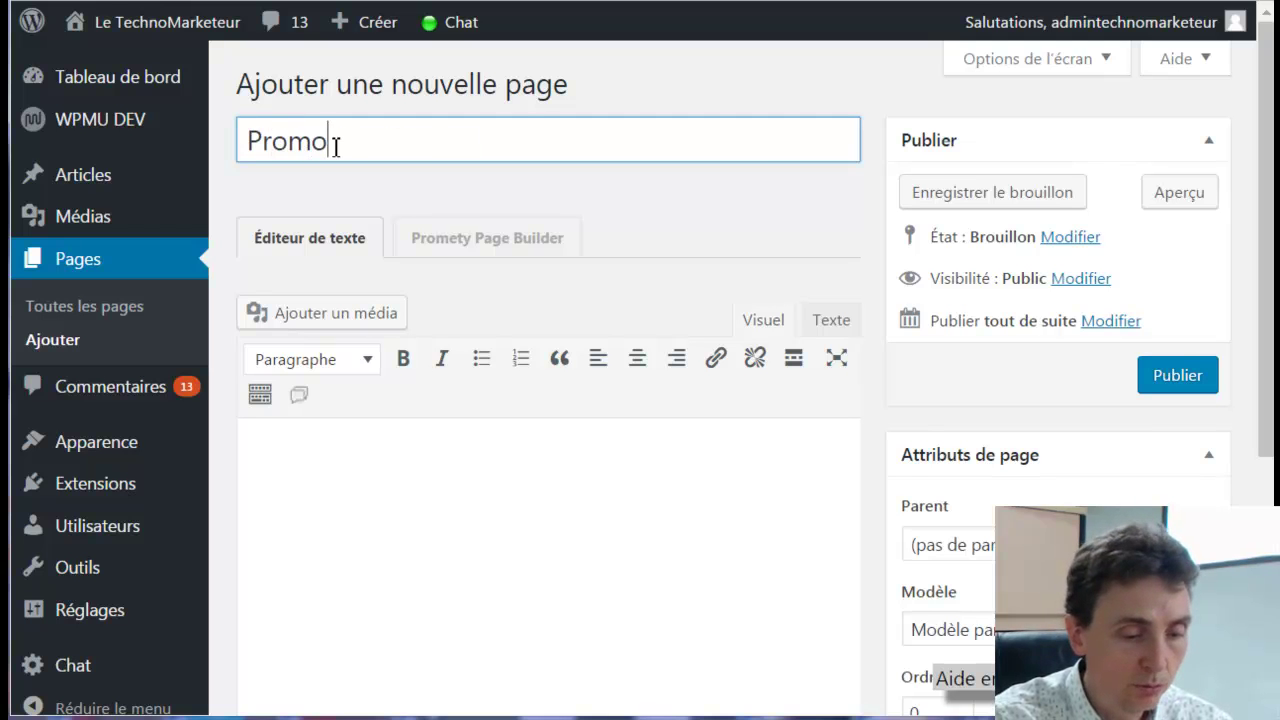
{"action": "left_click", "coordinate": [491, 240]}
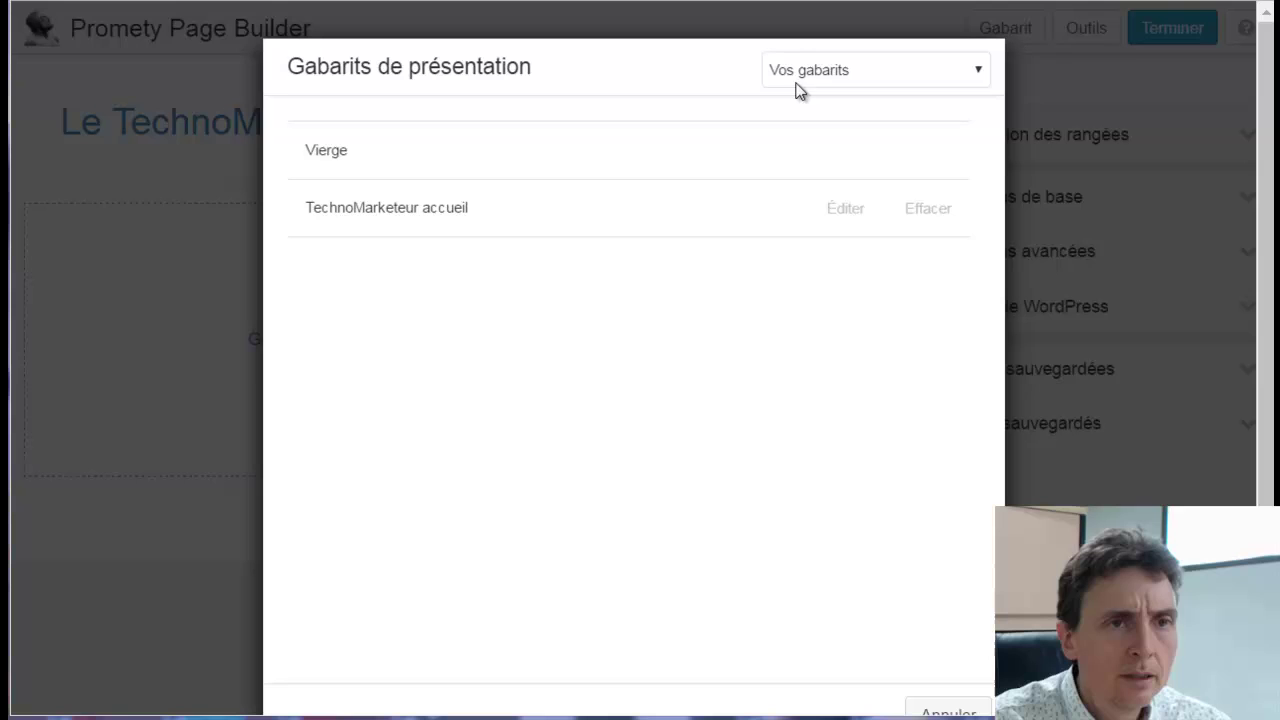
Apply the coffee-cup Pricing template from the "Pages de contenu" category and close the content panel
{"action": "left_click", "coordinate": [808, 78]}
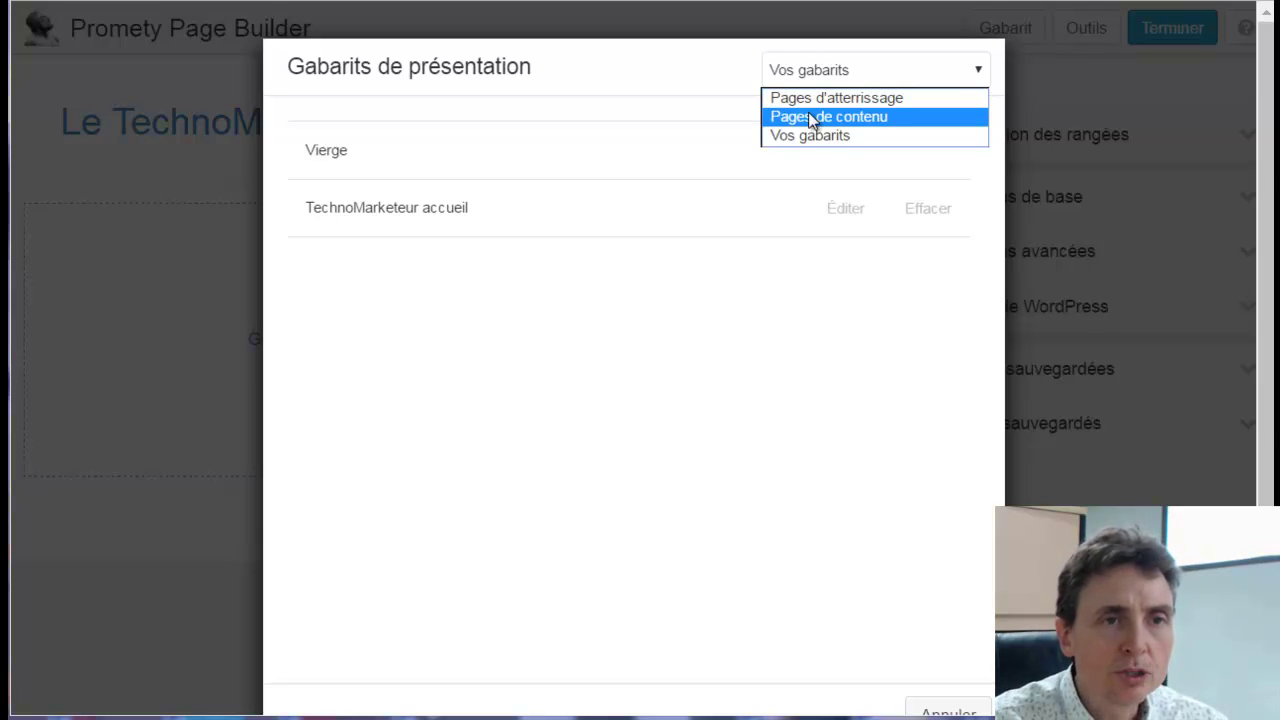
{"action": "left_click", "coordinate": [812, 117]}
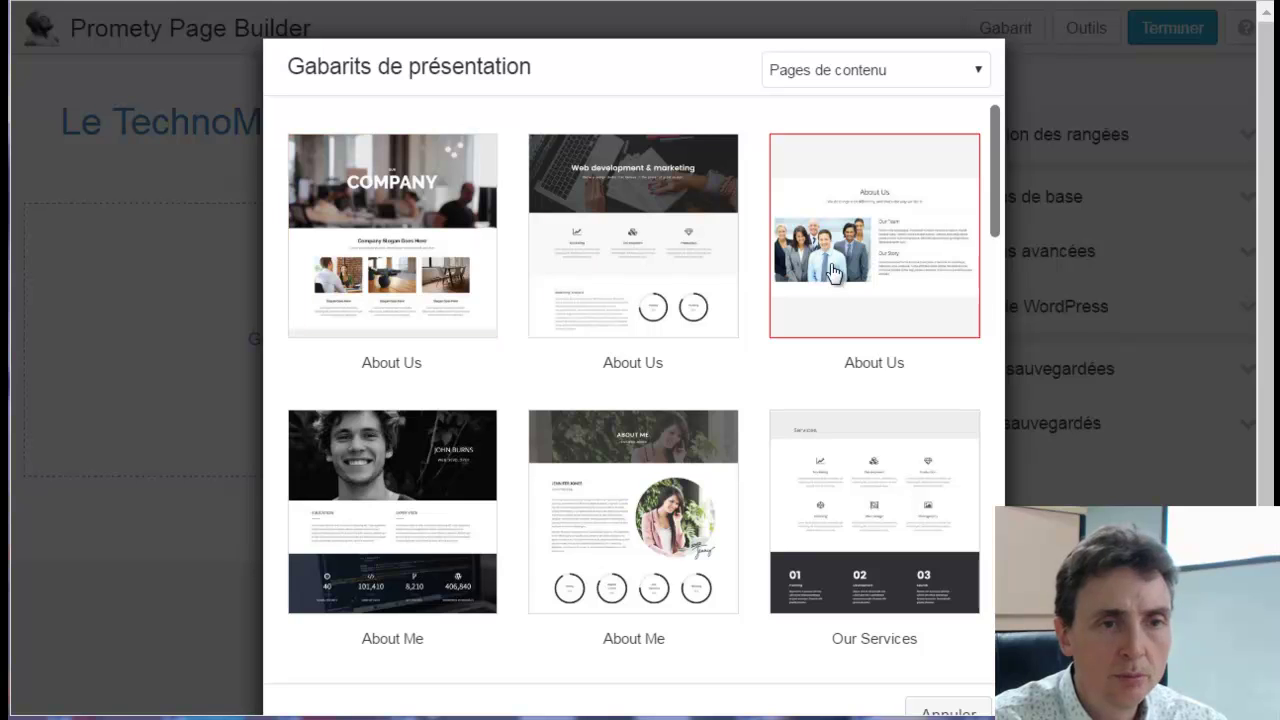
{"action": "scroll", "coordinate": [835, 282], "scroll_direction": "down", "scroll_amount": 2}
{"action": "scroll", "coordinate": [835, 282], "scroll_direction": "down", "scroll_amount": 3}
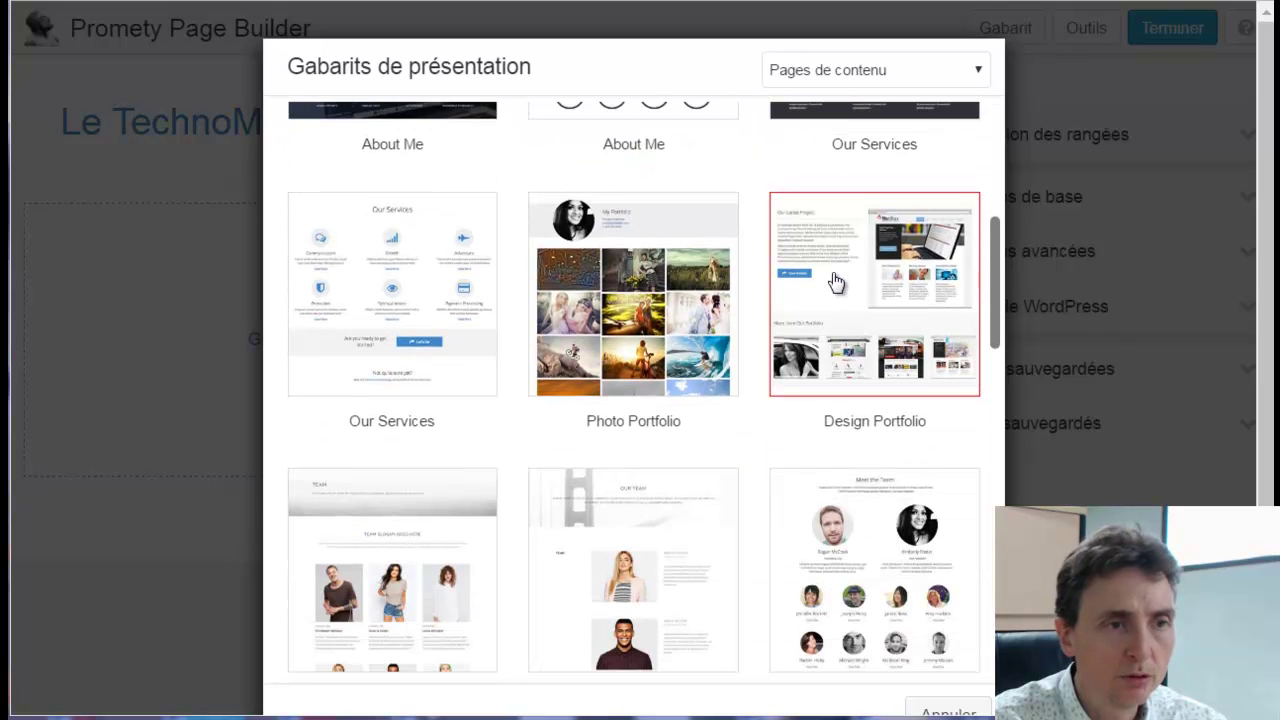
{"action": "scroll", "coordinate": [660, 280], "scroll_direction": "down", "scroll_amount": 4}
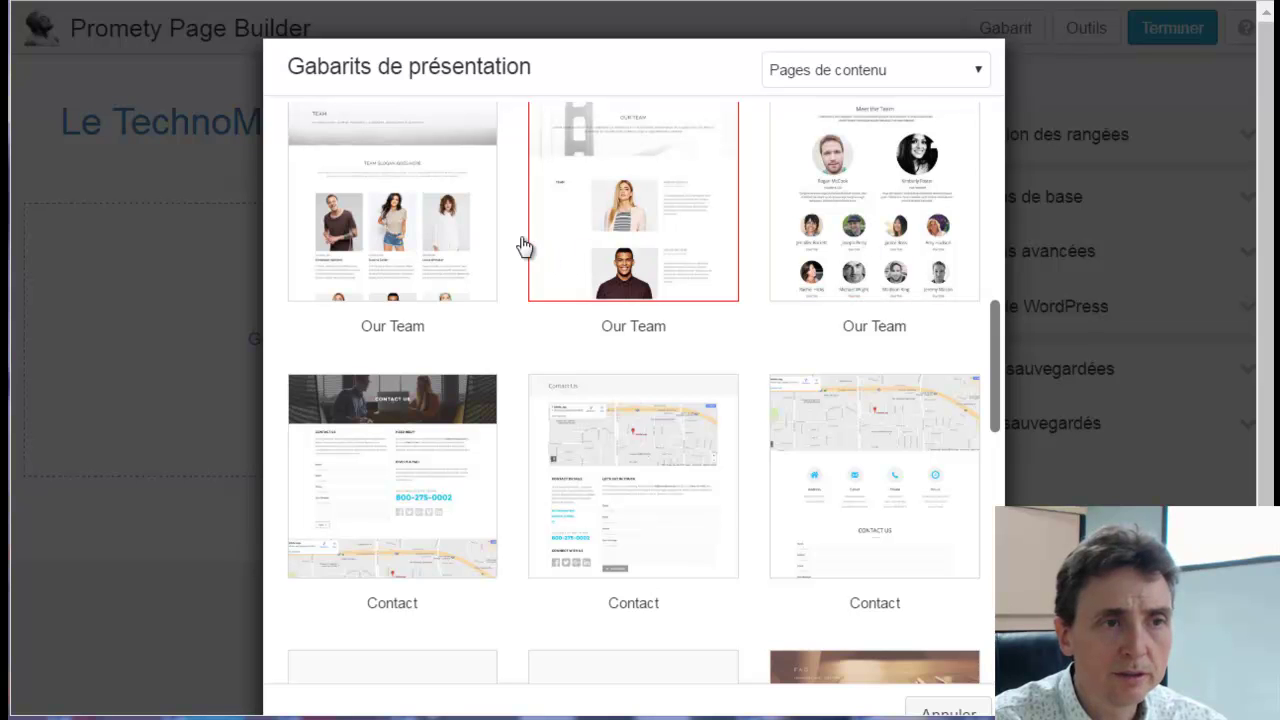
{"action": "scroll", "coordinate": [424, 246], "scroll_direction": "down", "scroll_amount": 3}
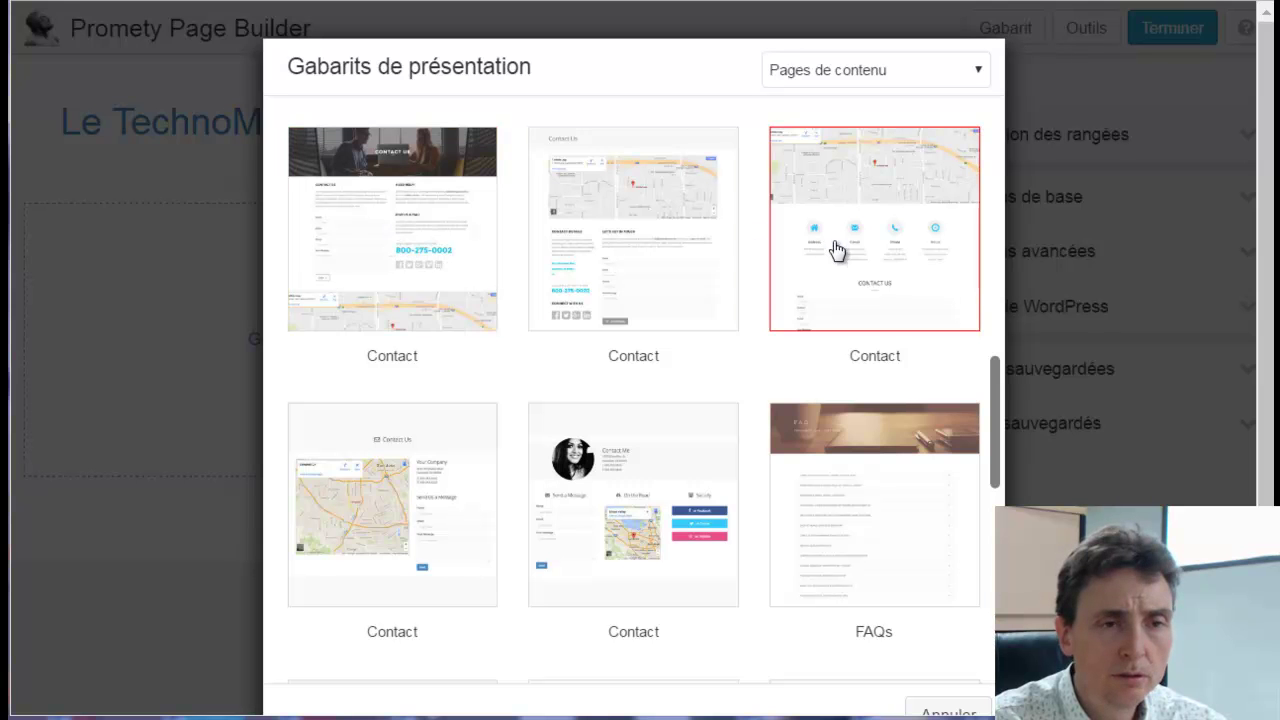
{"action": "scroll", "coordinate": [829, 245], "scroll_direction": "down", "scroll_amount": 3}
{"action": "scroll", "coordinate": [426, 280], "scroll_direction": "down", "scroll_amount": 3}
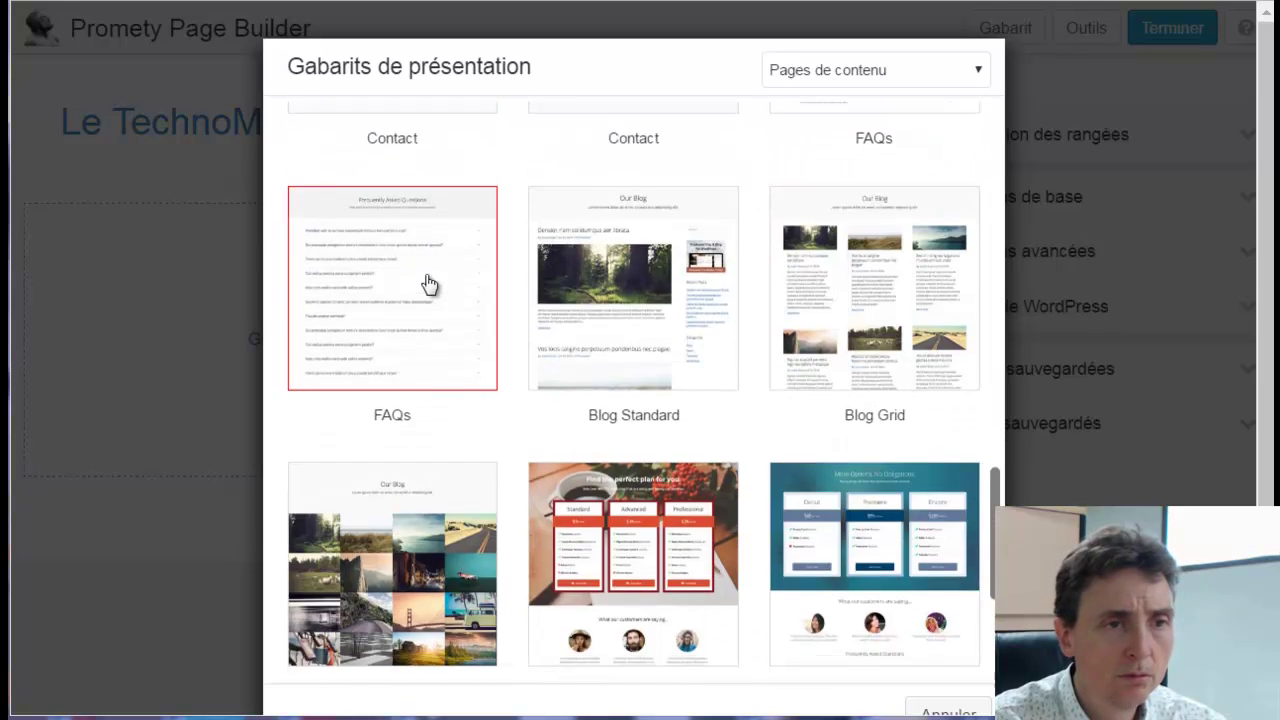
{"action": "scroll", "coordinate": [855, 295], "scroll_direction": "down", "scroll_amount": 3}
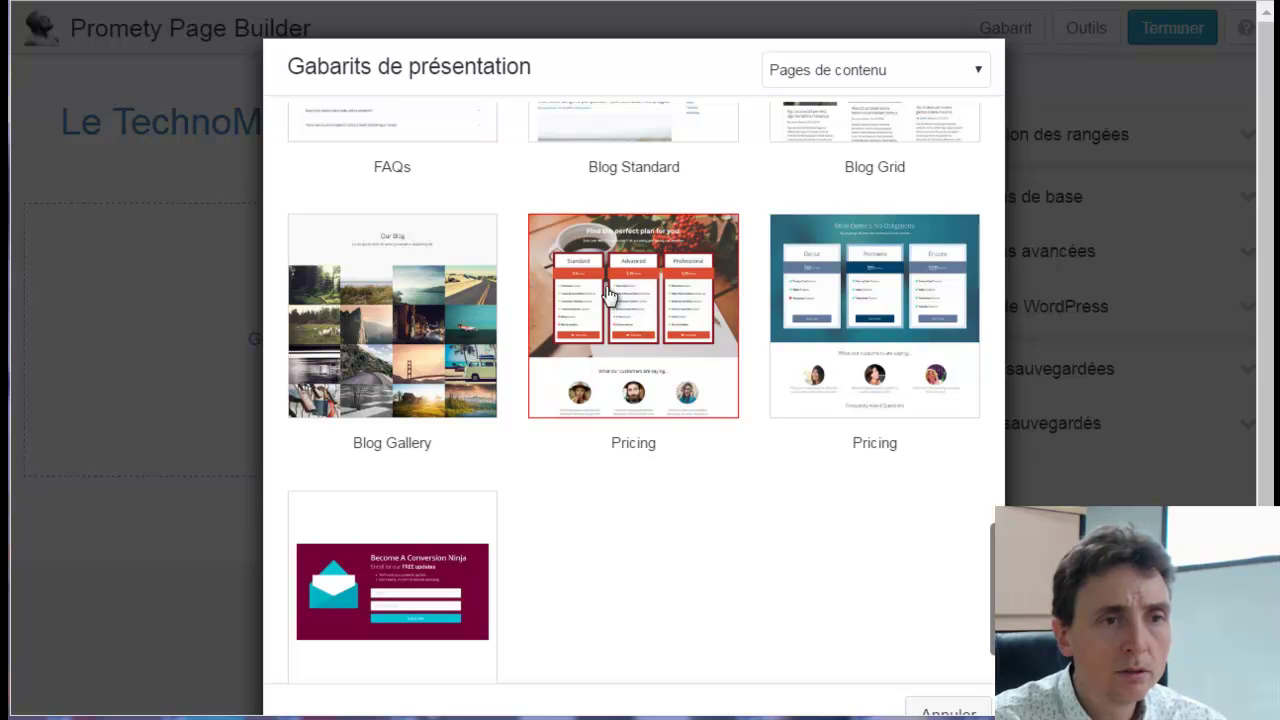
{"action": "left_click", "coordinate": [684, 303]}
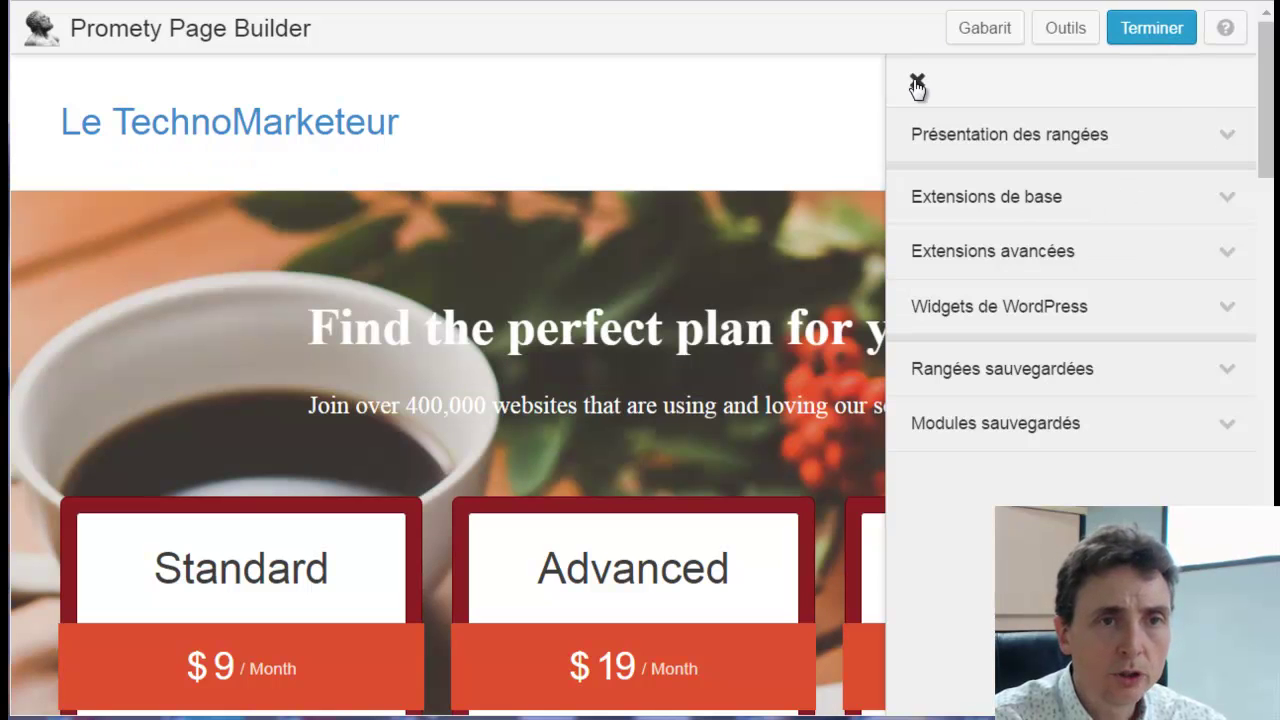
{"action": "left_click", "coordinate": [916, 84]}
Replace the page's main heading with "Profiter de notre promotion de pâques" and save it
{"action": "scroll", "coordinate": [869, 195], "scroll_direction": "down", "scroll_amount": 6}
{"action": "scroll", "coordinate": [872, 208], "scroll_direction": "down", "scroll_amount": 9}
{"action": "scroll", "coordinate": [872, 209], "scroll_direction": "down", "scroll_amount": 8}
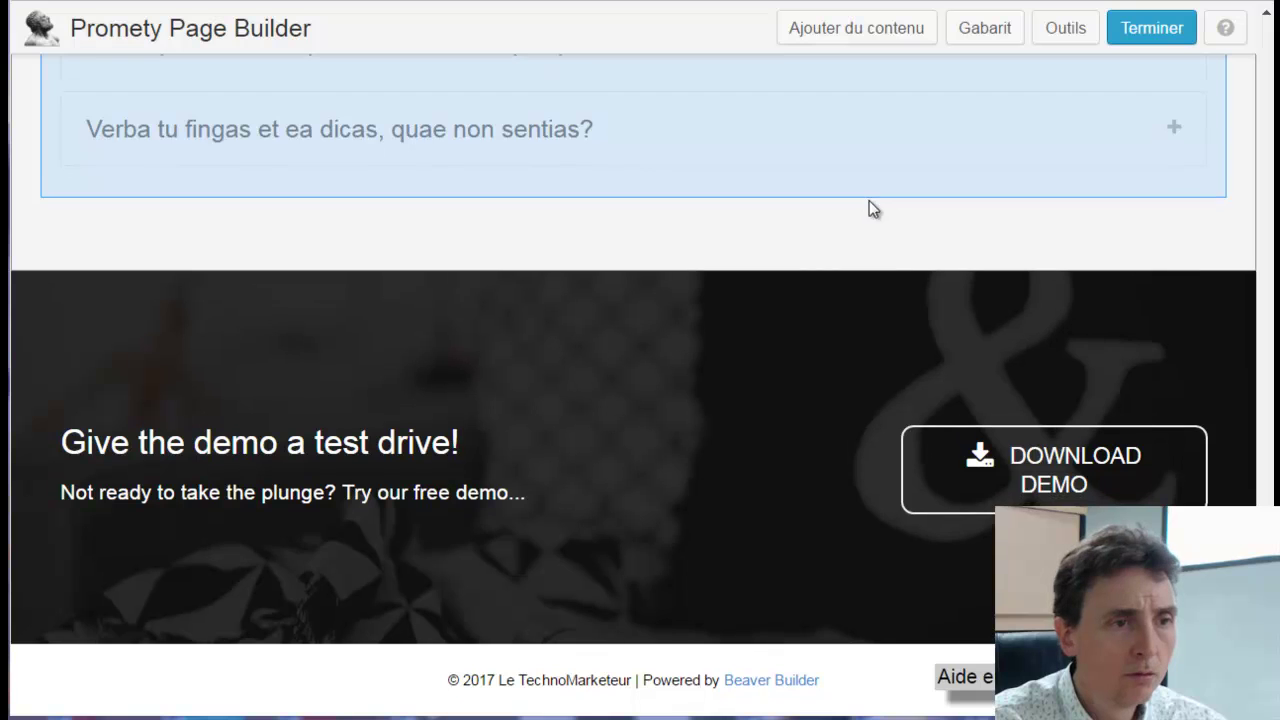
{"action": "scroll", "coordinate": [869, 201], "scroll_direction": "up", "scroll_amount": 20}
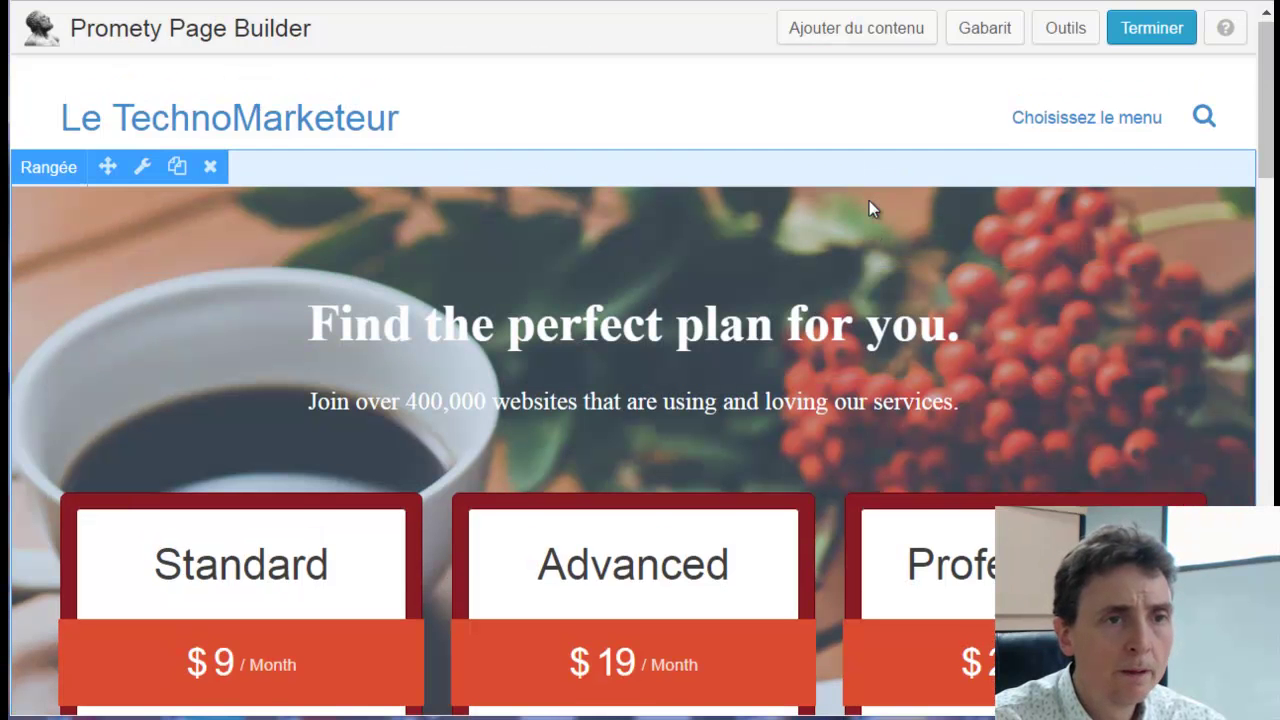
{"action": "mouse_move", "coordinate": [710, 331]}
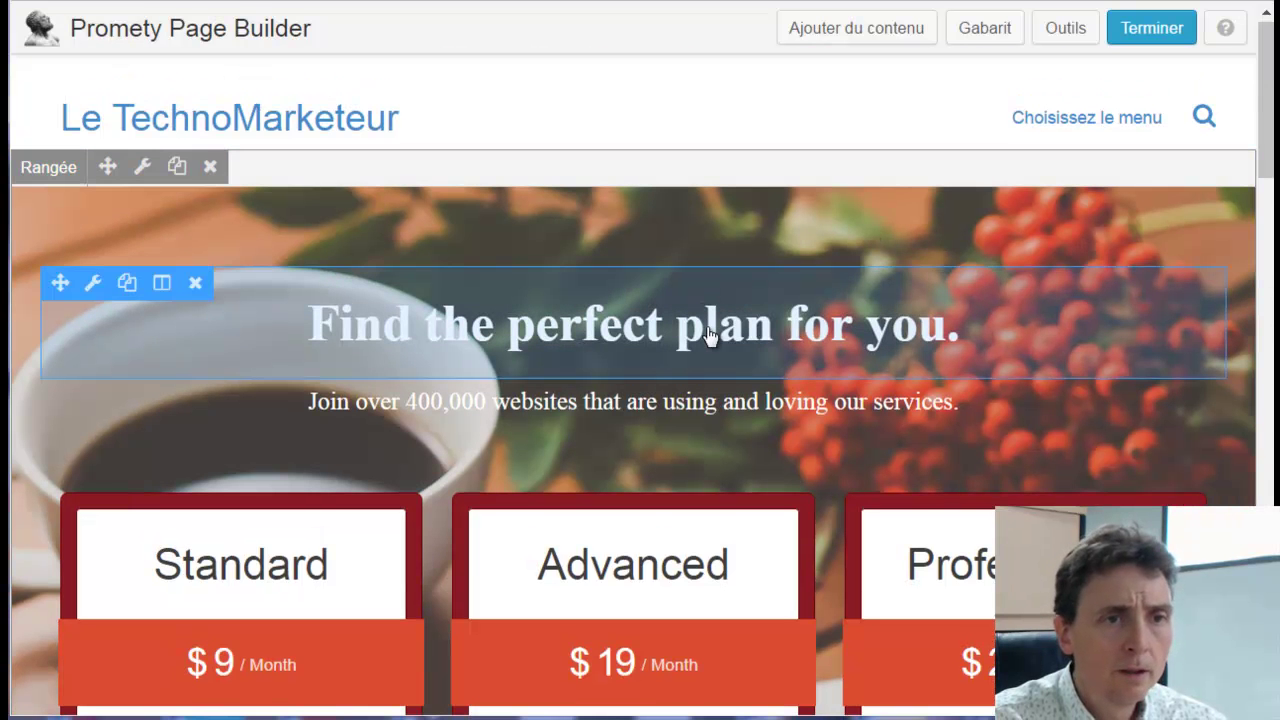
{"action": "left_click", "coordinate": [91, 285]}
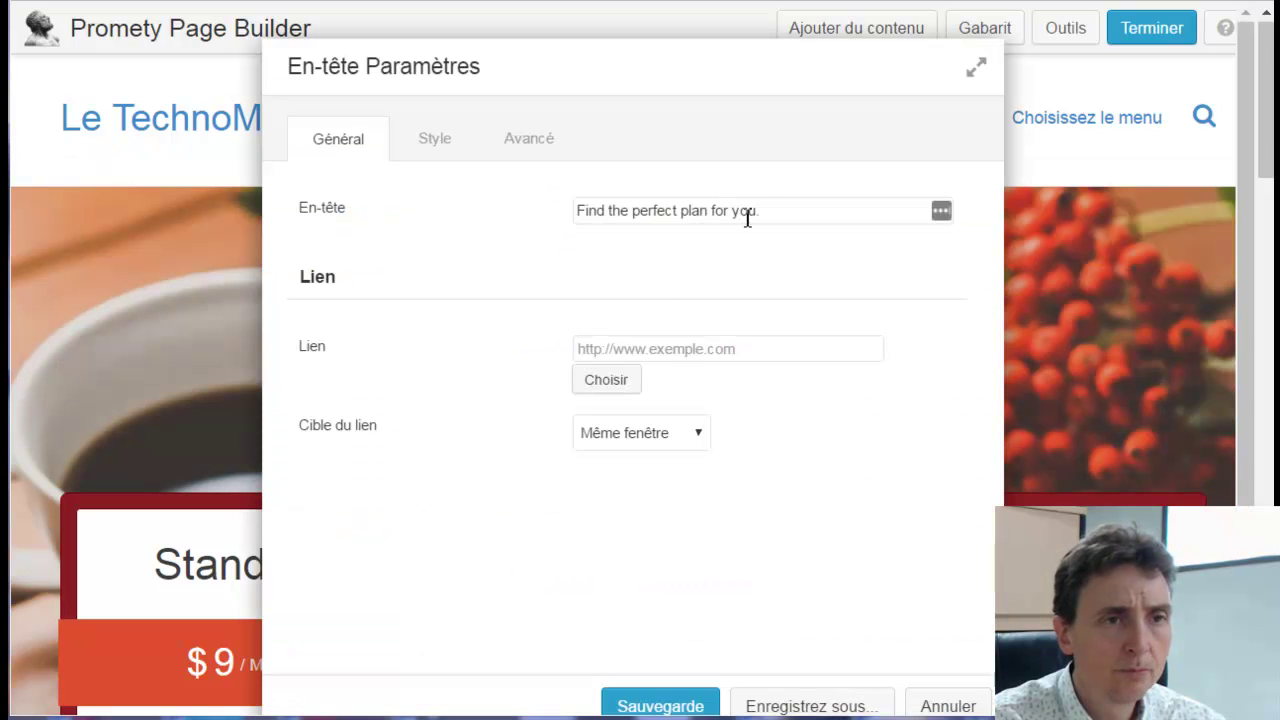
{"action": "left_click", "coordinate": [763, 210]}
{"action": "left_click_drag", "start_coordinate": [763, 210], "coordinate": [572, 208]}
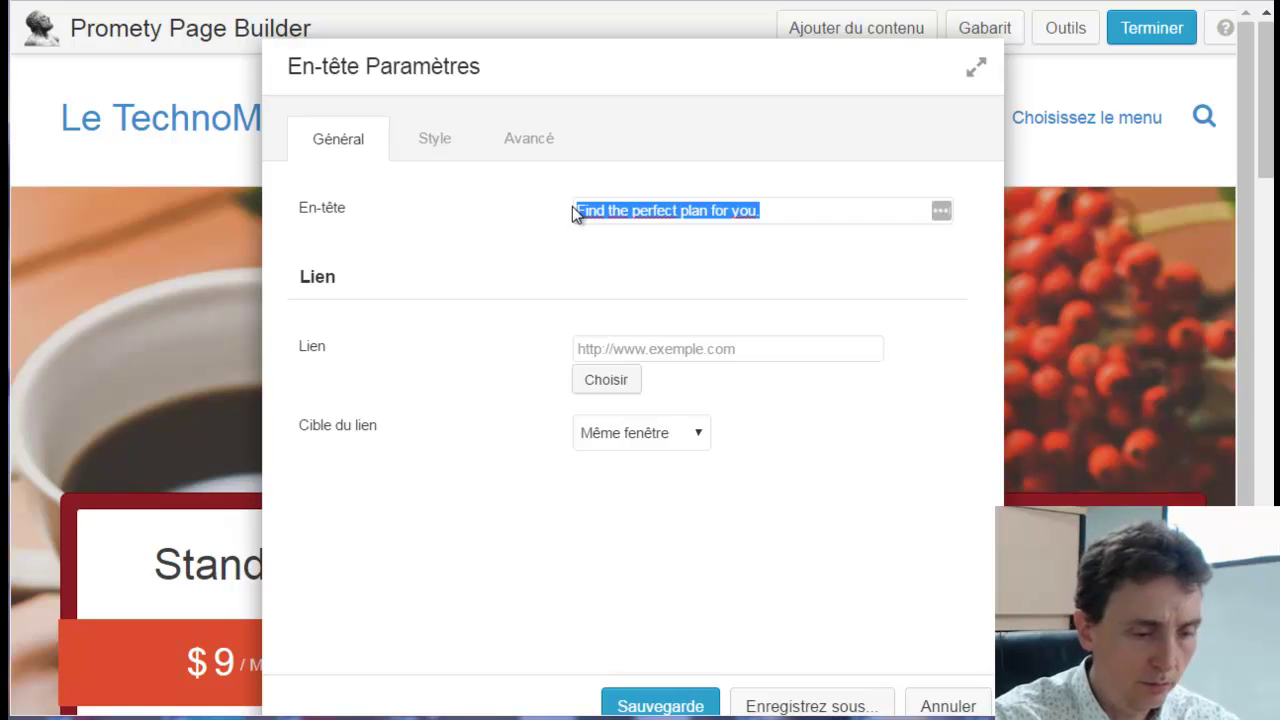
{"action": "type", "text": "Profiter de notre promotion de pâq"}
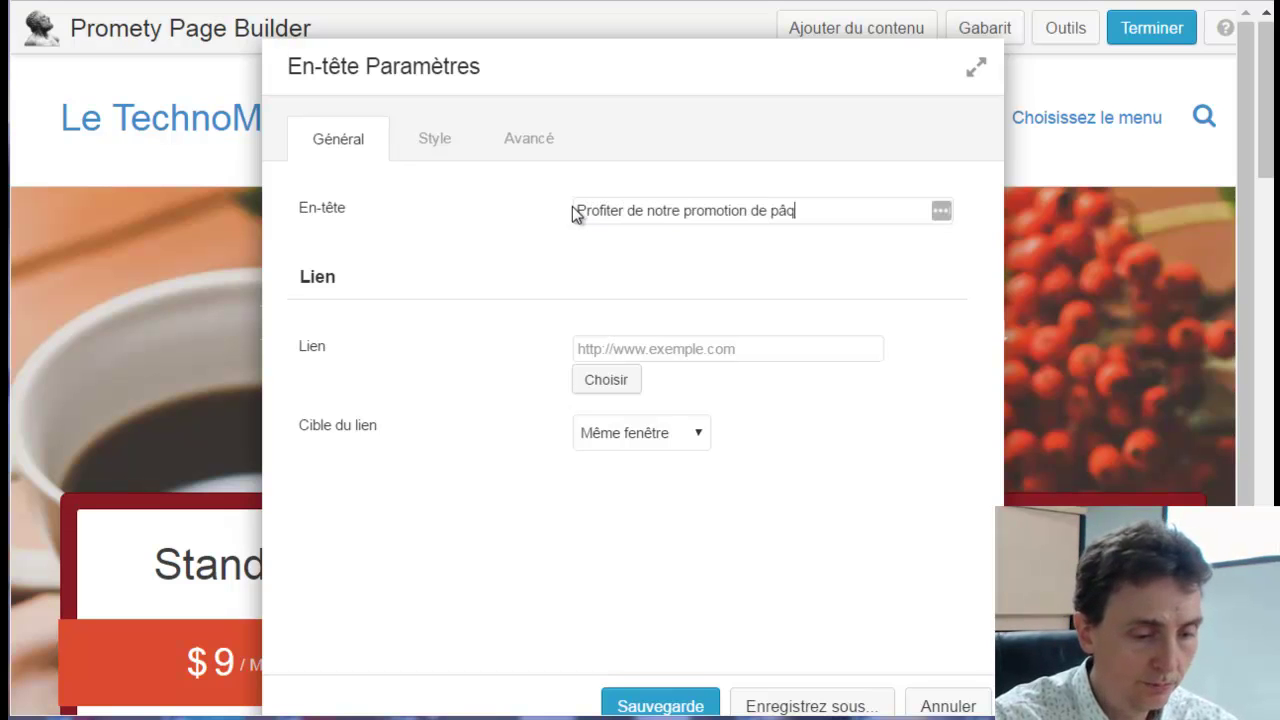
{"action": "type", "text": "ues"}
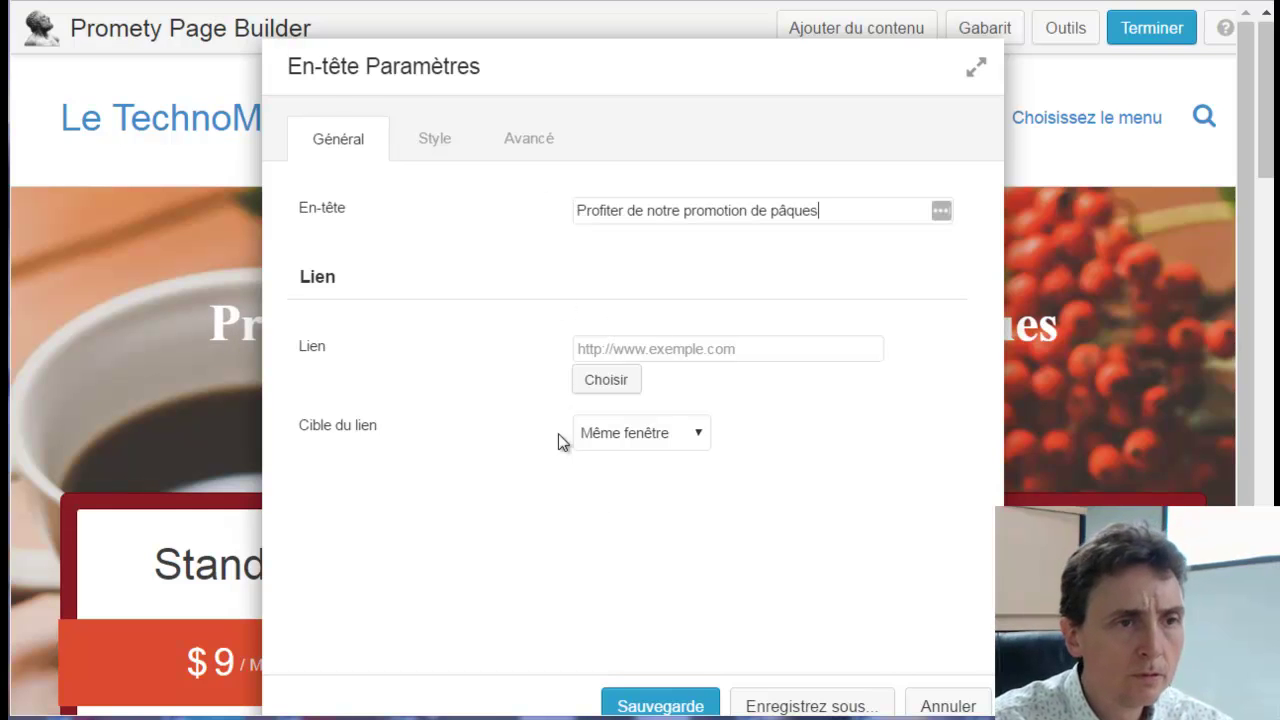
{"action": "left_click", "coordinate": [664, 705]}
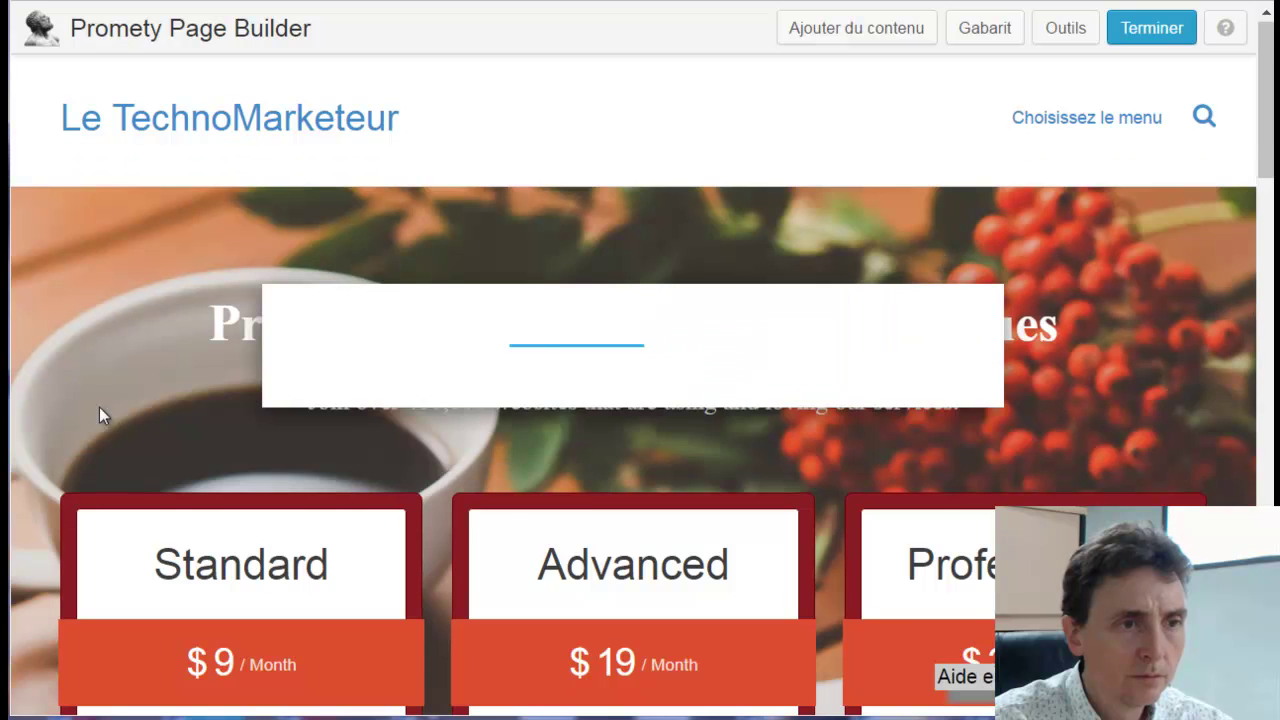
Replace the subheading under the main heading with "Utilisez la puissance Promety" and save it
{"action": "left_click", "coordinate": [827, 404]}
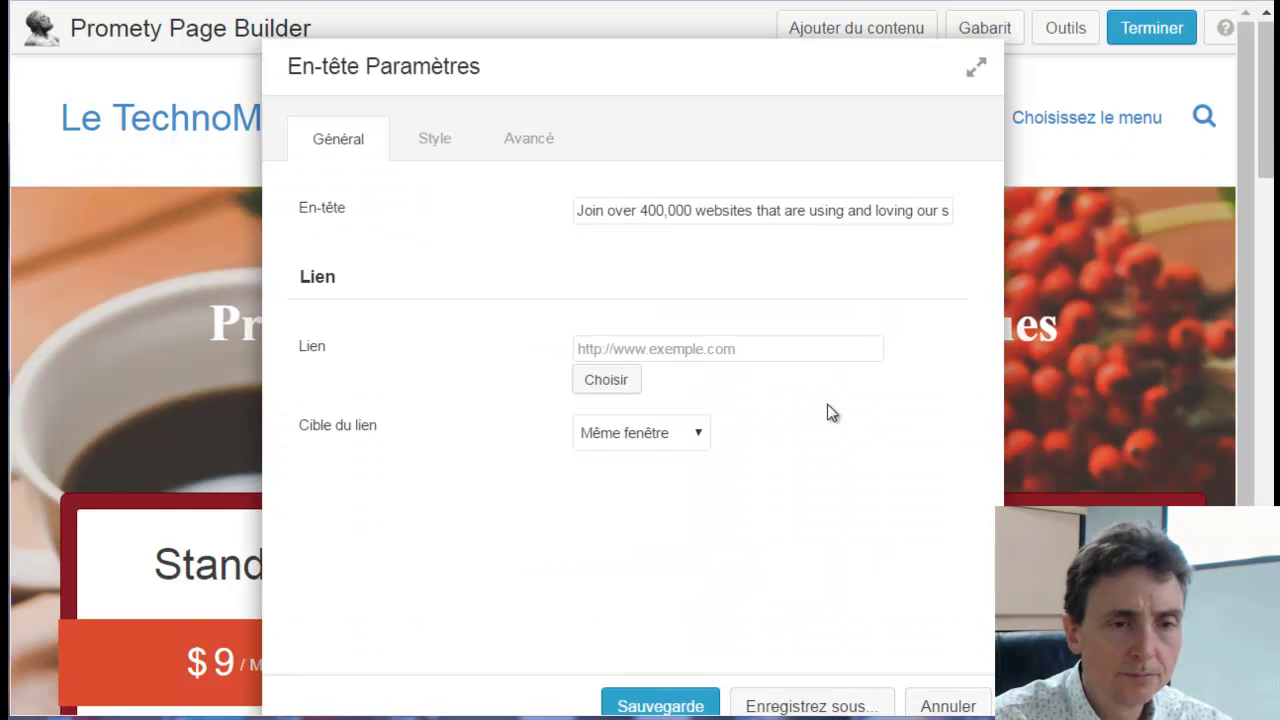
{"action": "key", "text": "BackSpace"}
{"action": "type", "text": "Utilis"}
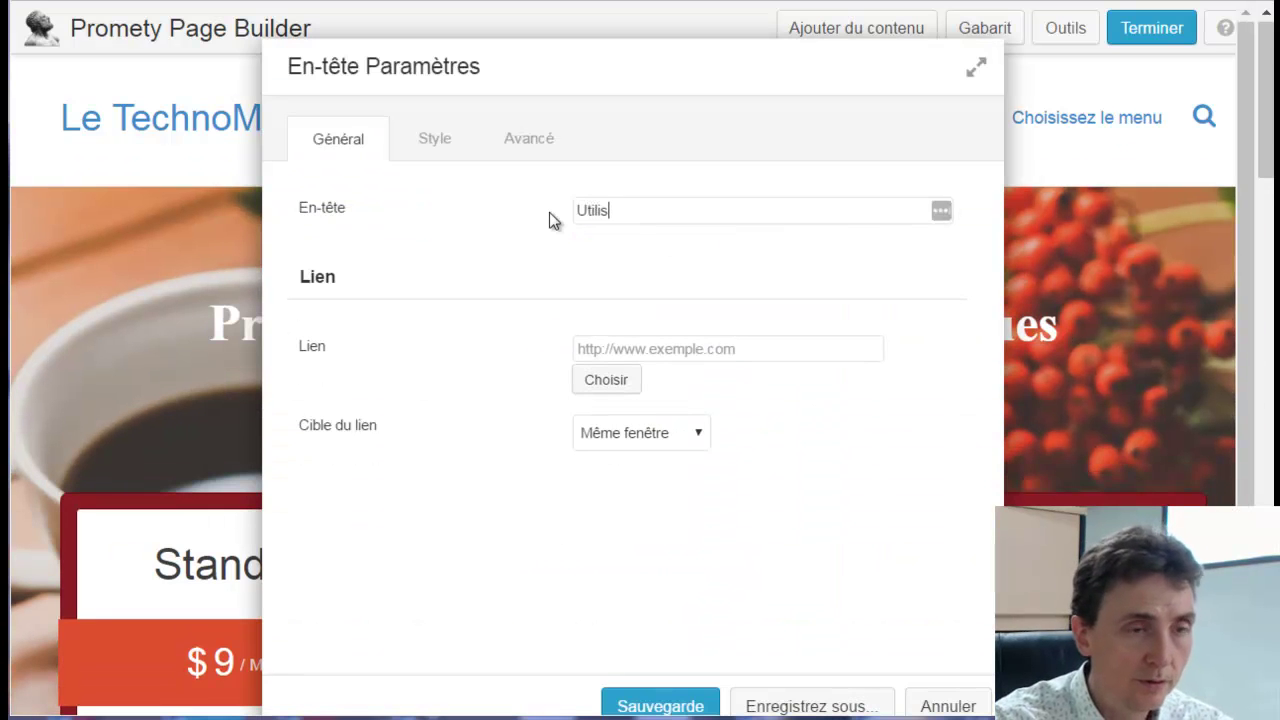
{"action": "type", "text": "er la puis"}
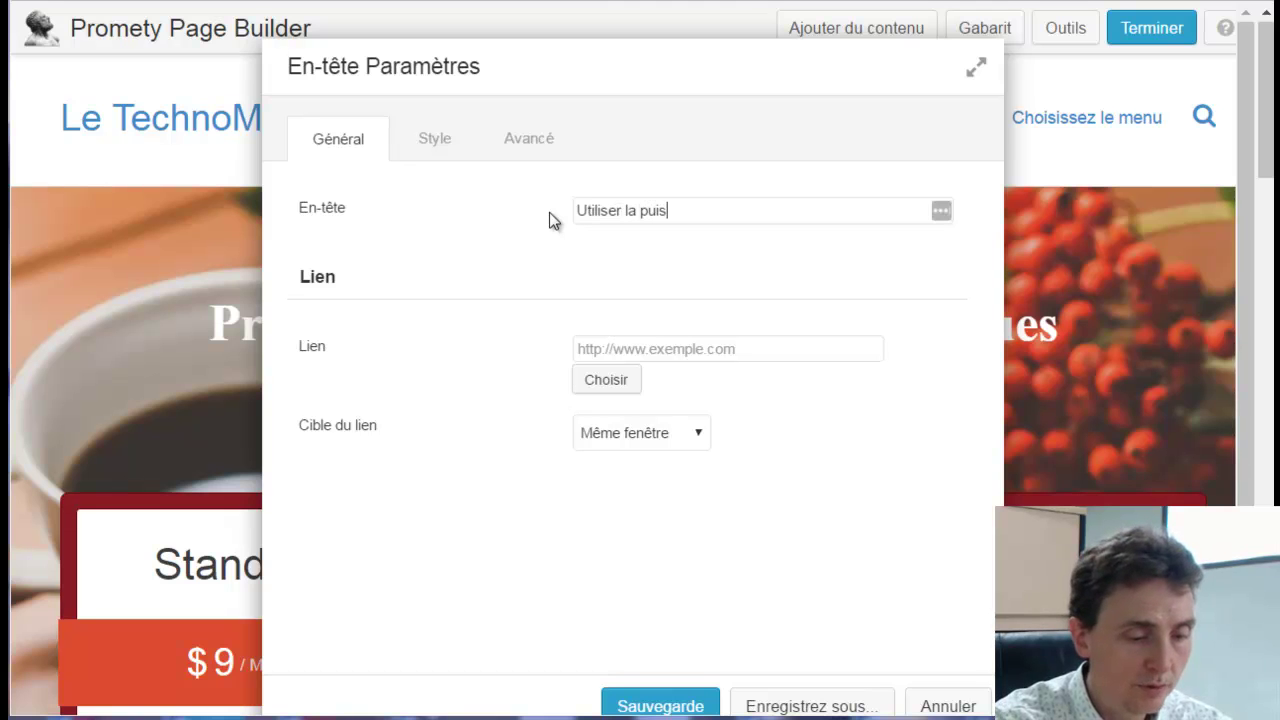
{"action": "type", "text": "sance Promety"}
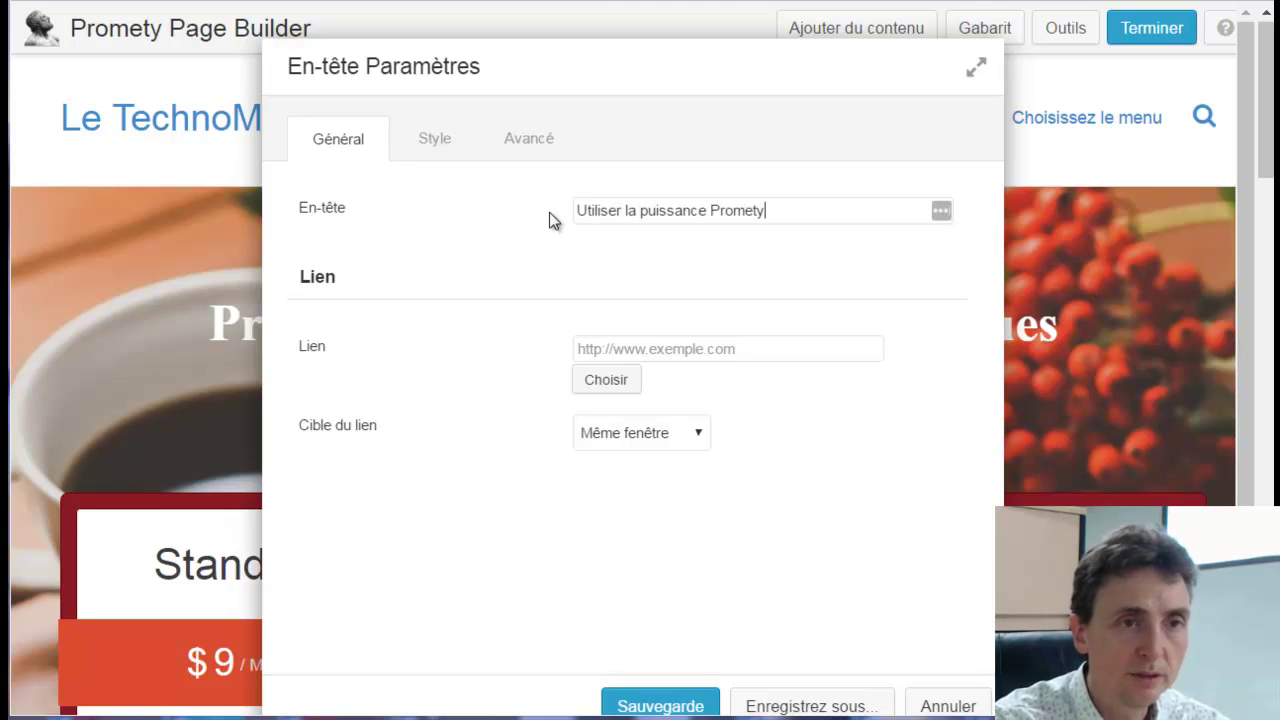
{"action": "left_click", "coordinate": [622, 210]}
{"action": "key", "text": "BackSpace"}
{"action": "type", "text": "z"}
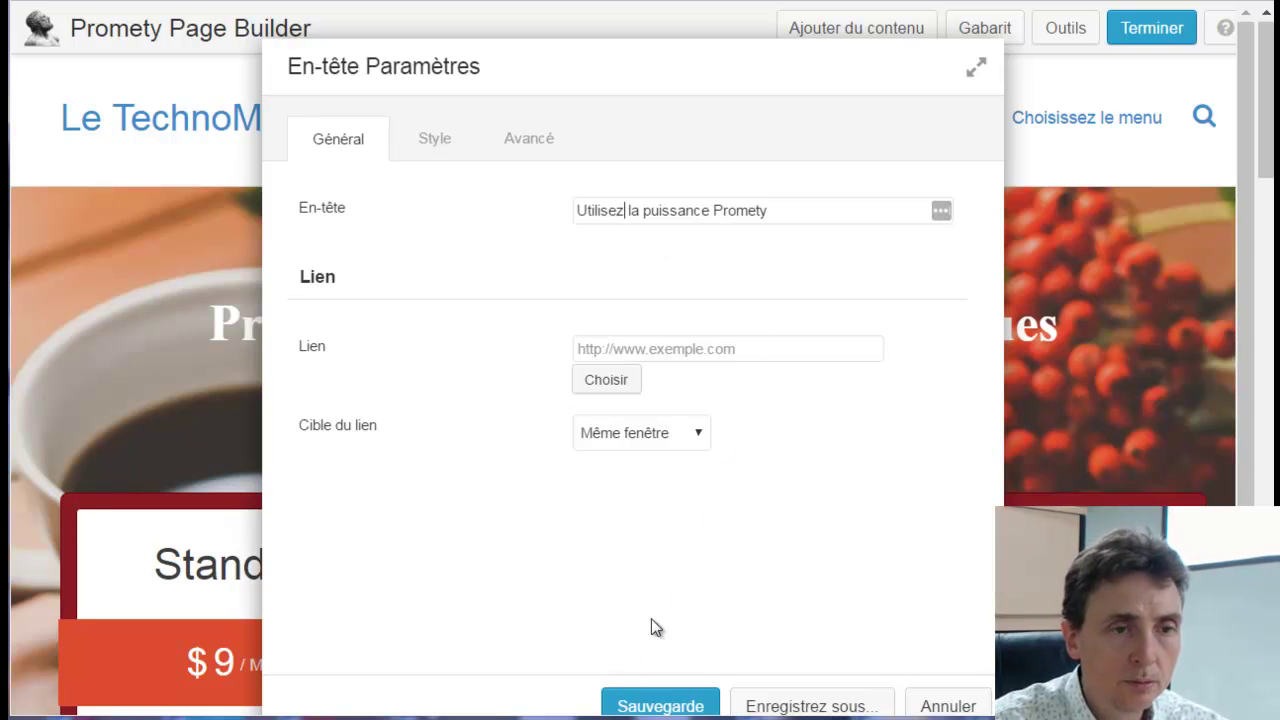
{"action": "left_click", "coordinate": [665, 705]}
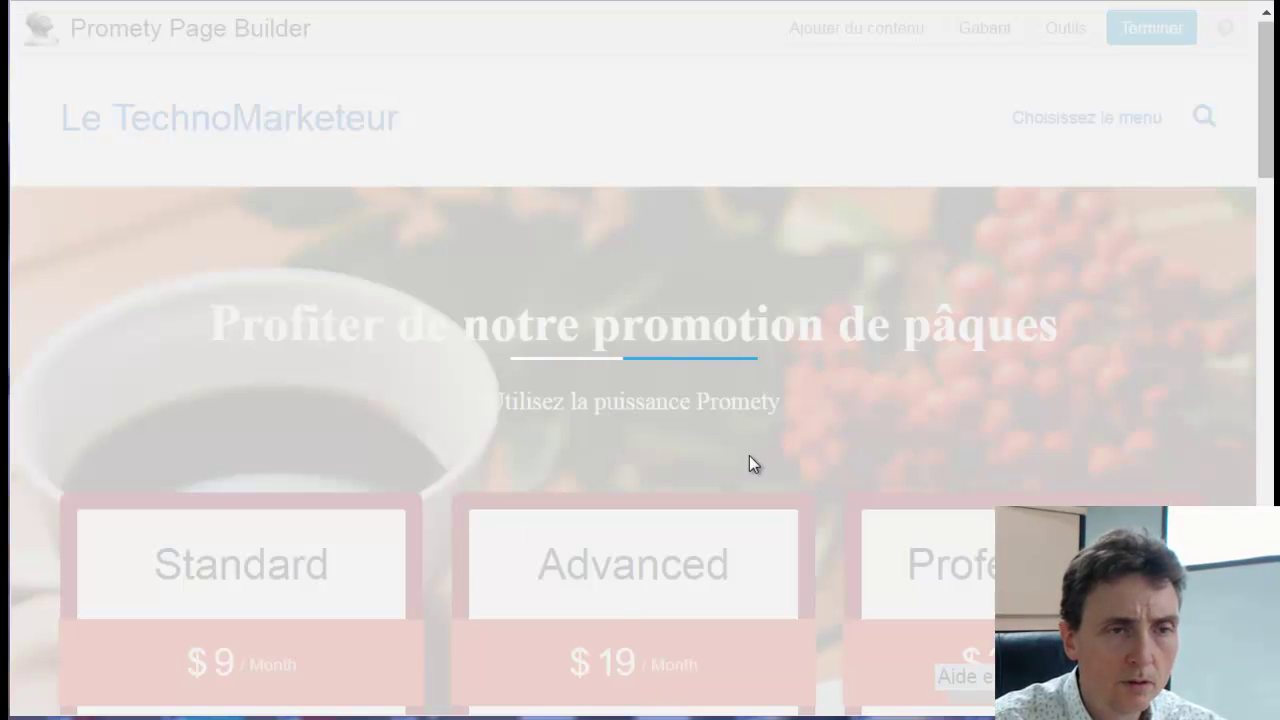
Open the module settings of the pricing table
{"action": "scroll", "coordinate": [667, 451], "scroll_direction": "down", "scroll_amount": 4}
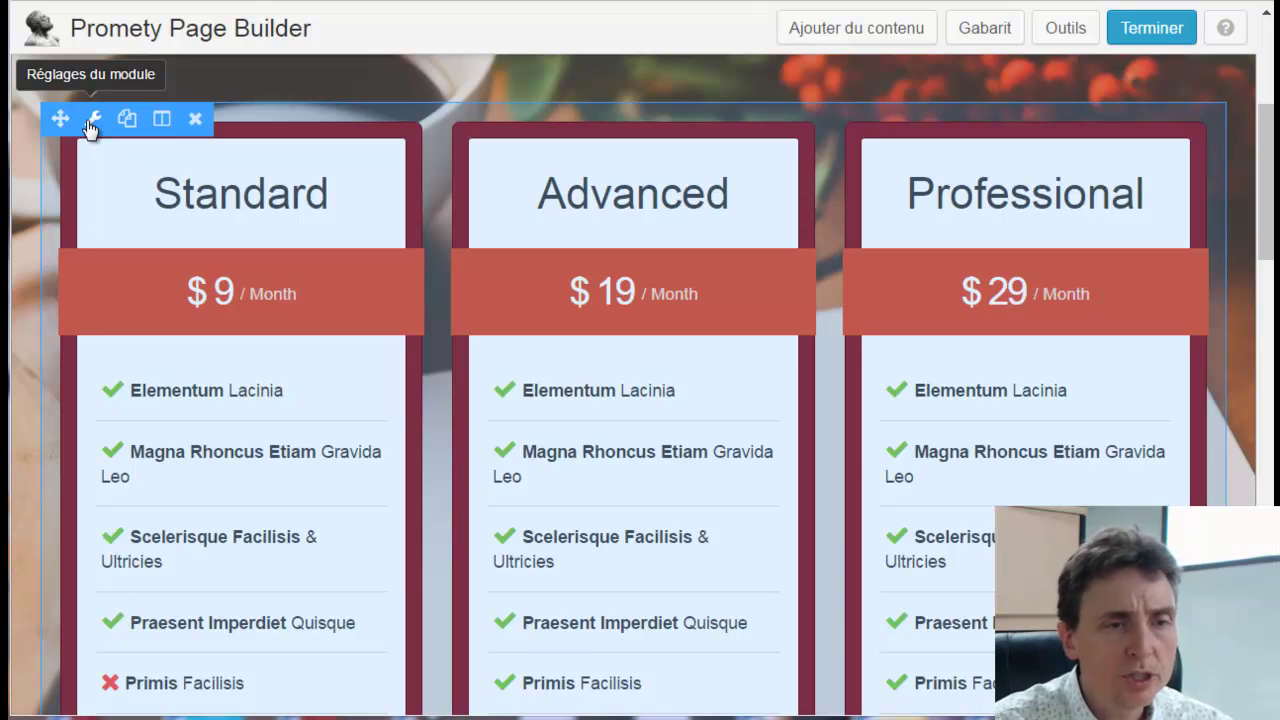
{"action": "left_click", "coordinate": [92, 122]}
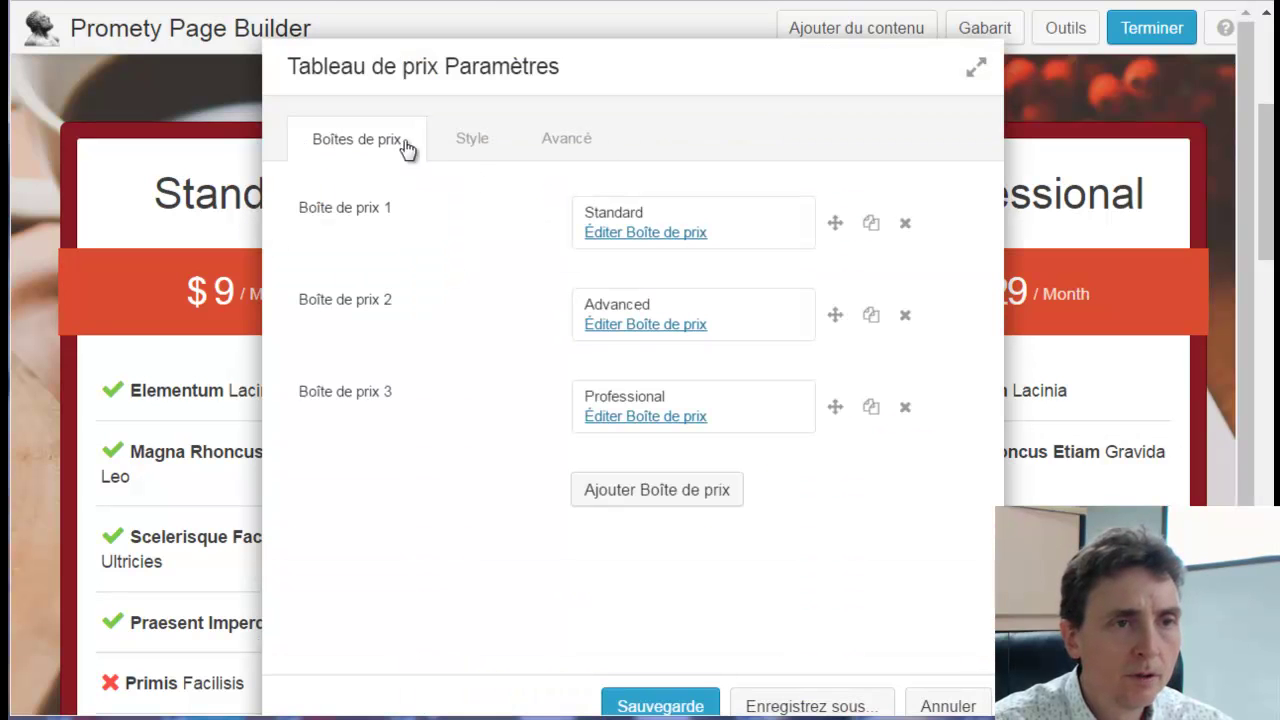
{"action": "left_click", "coordinate": [641, 498]}
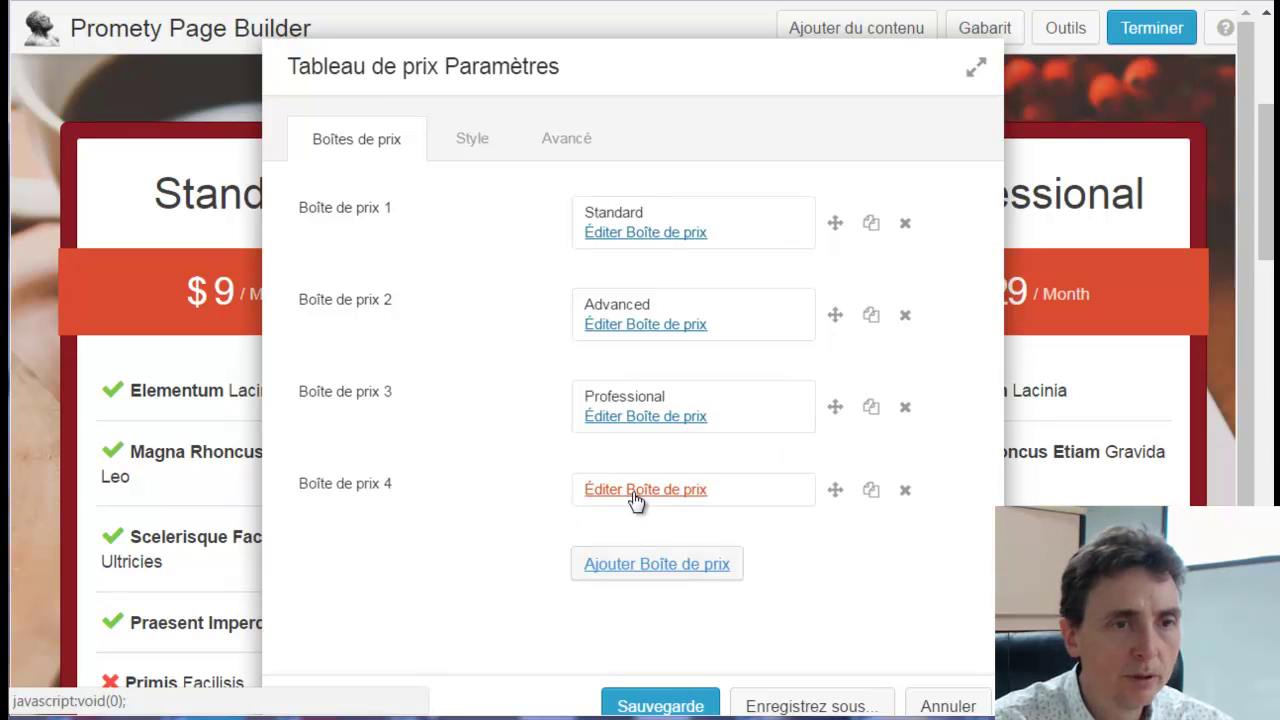
{"action": "left_click", "coordinate": [905, 492]}
{"action": "left_click", "coordinate": [741, 92]}
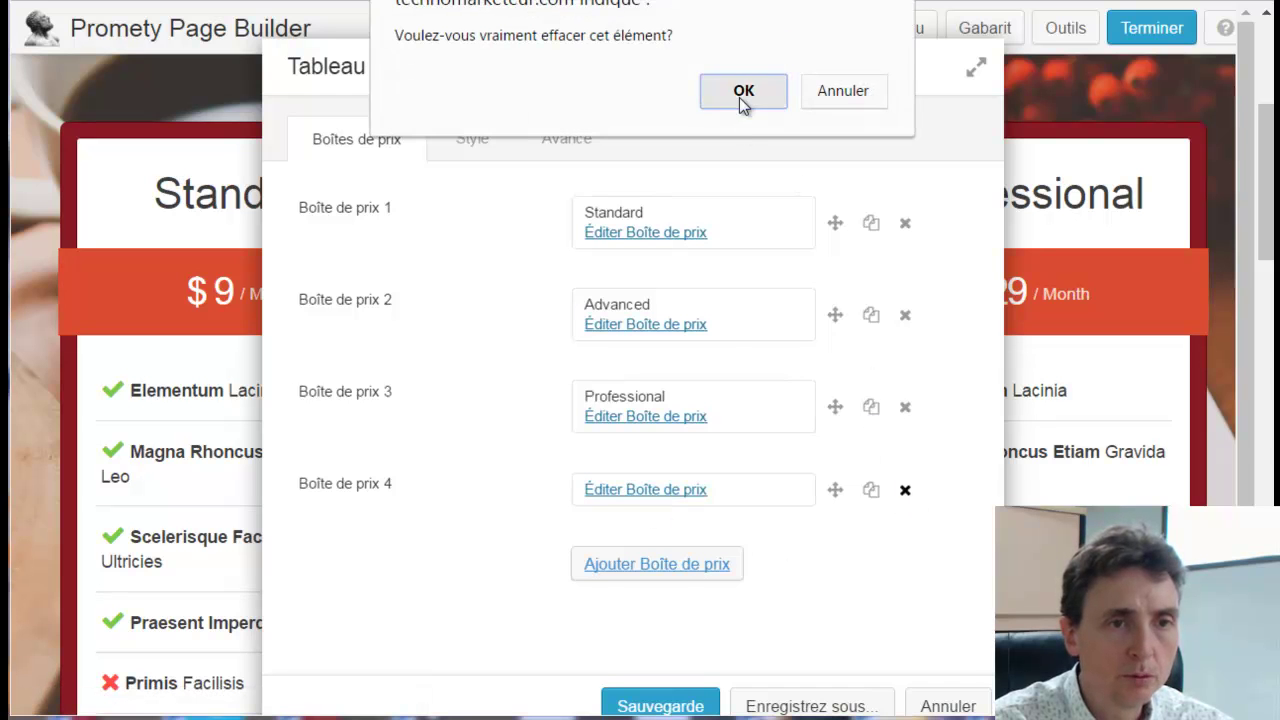
Duplicate the Professional price box as a fourth box in the pricing table
{"action": "left_click", "coordinate": [872, 409]}
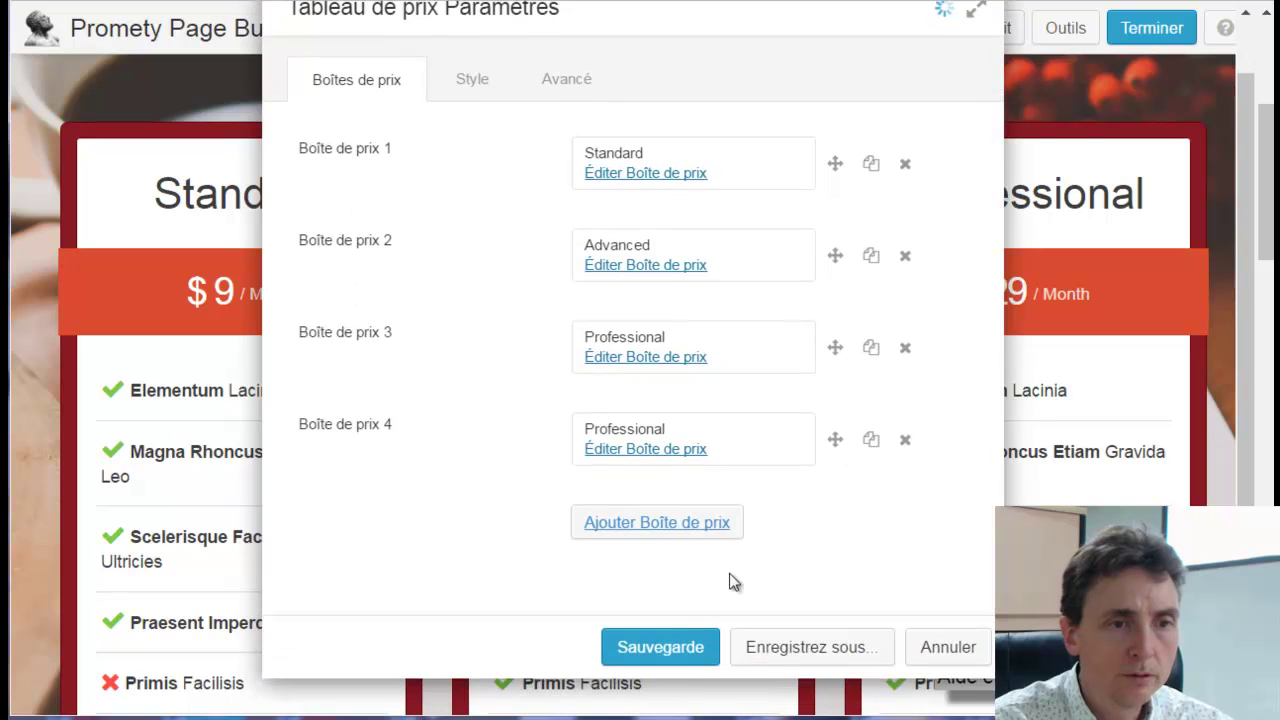
Save the pricing table with its four price boxes and reopen its module settings
{"action": "left_click", "coordinate": [690, 645]}
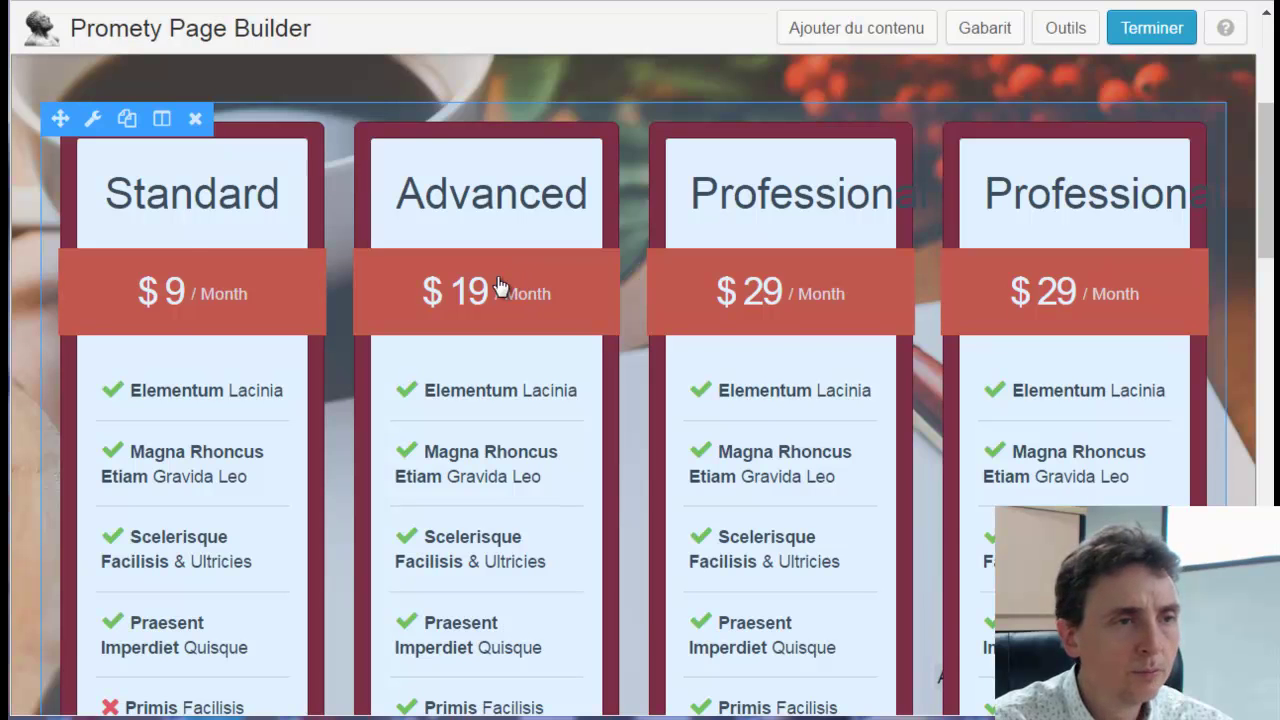
{"action": "left_click", "coordinate": [528, 282]}
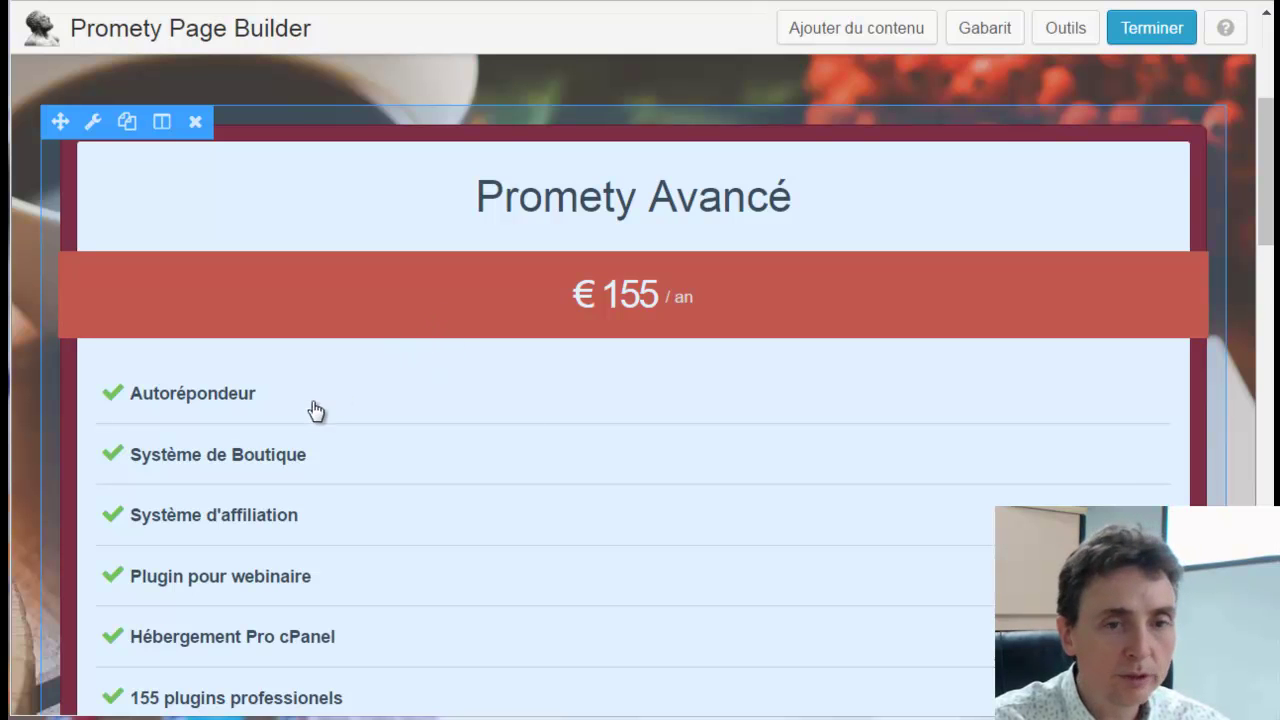
Review the Promety Avancé price box, from its entry in the module settings to its feature list and Acheter button
{"action": "left_click", "coordinate": [443, 369]}
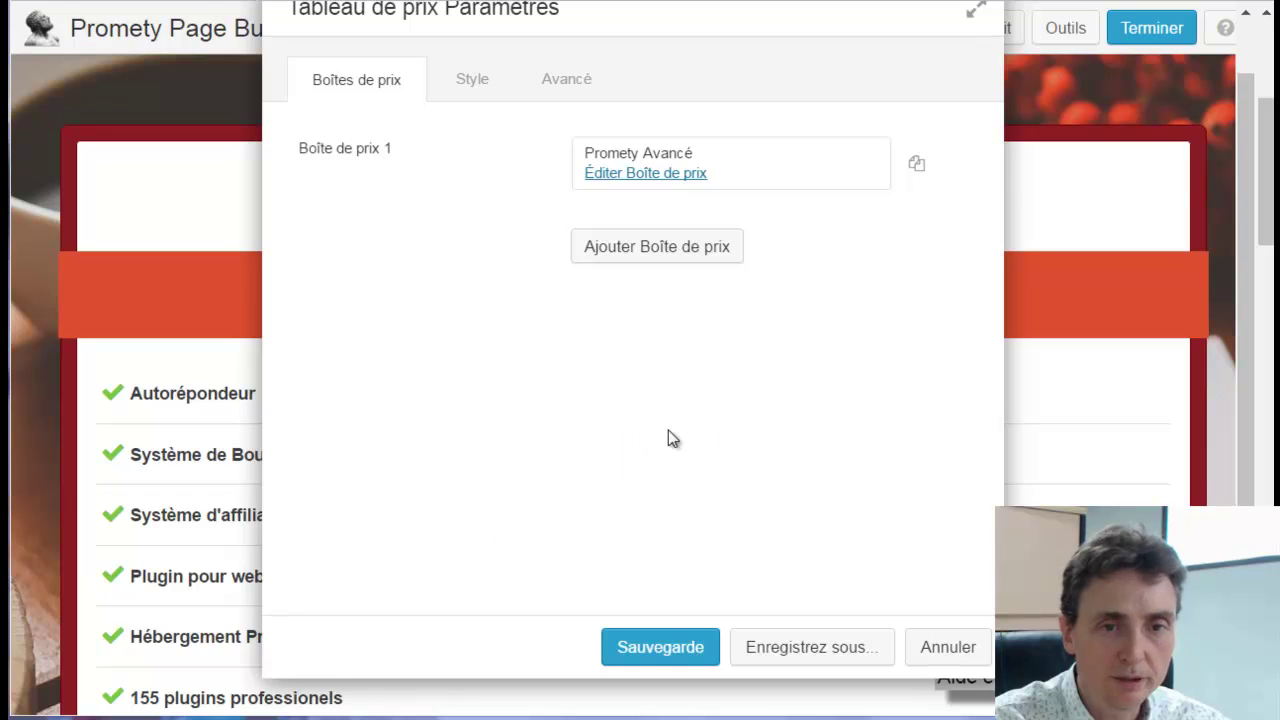
{"action": "left_click", "coordinate": [948, 647]}
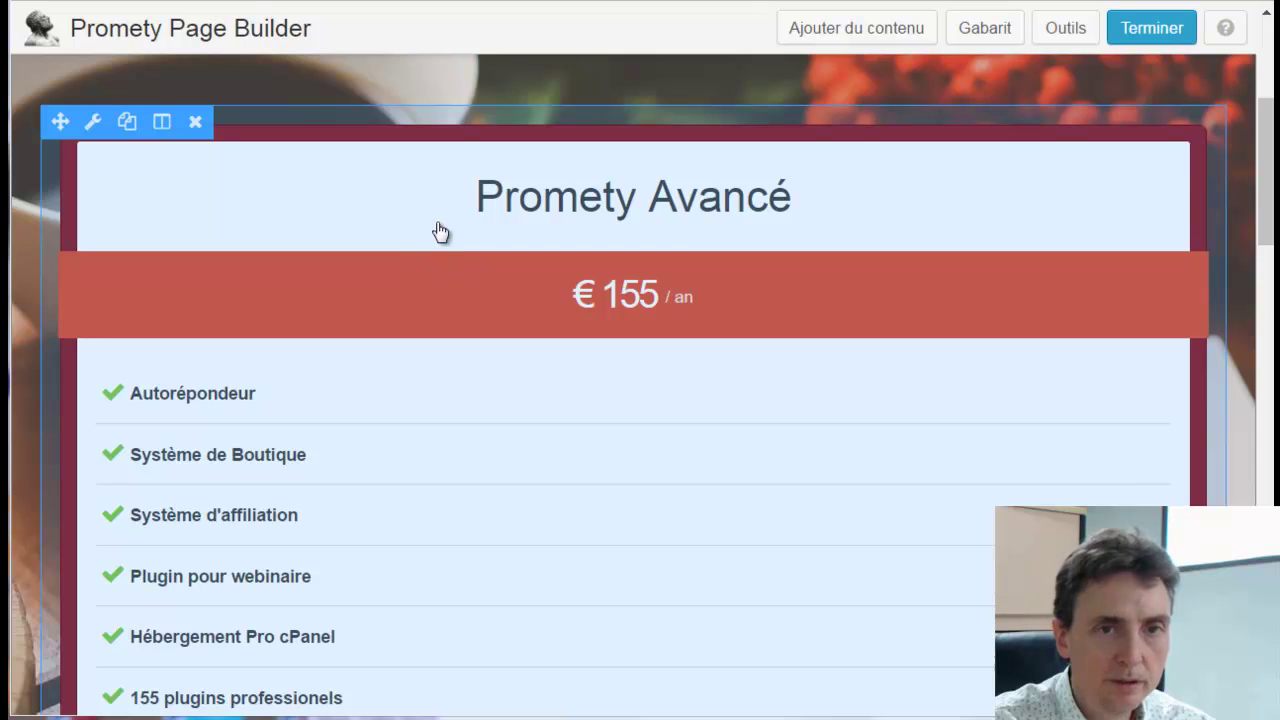
{"action": "scroll", "coordinate": [1273, 165], "scroll_direction": "down", "scroll_amount": 2}
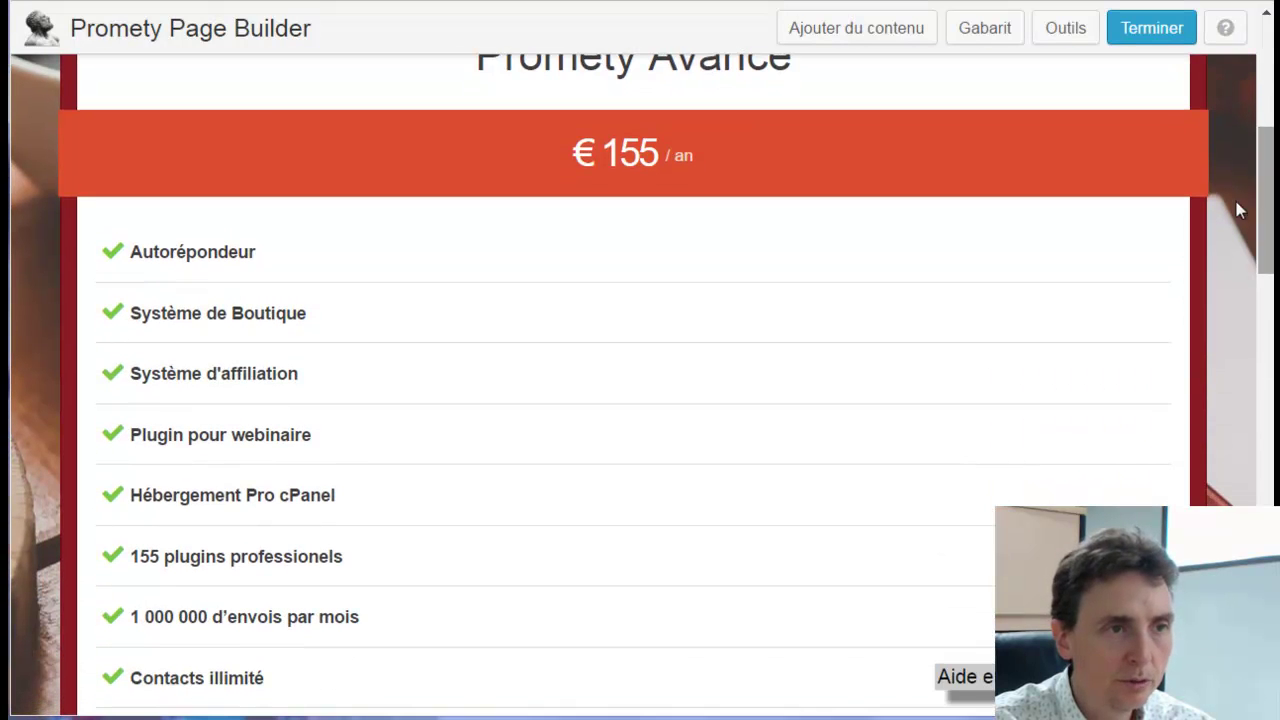
{"action": "scroll", "coordinate": [1268, 230], "scroll_direction": "down", "scroll_amount": 3}
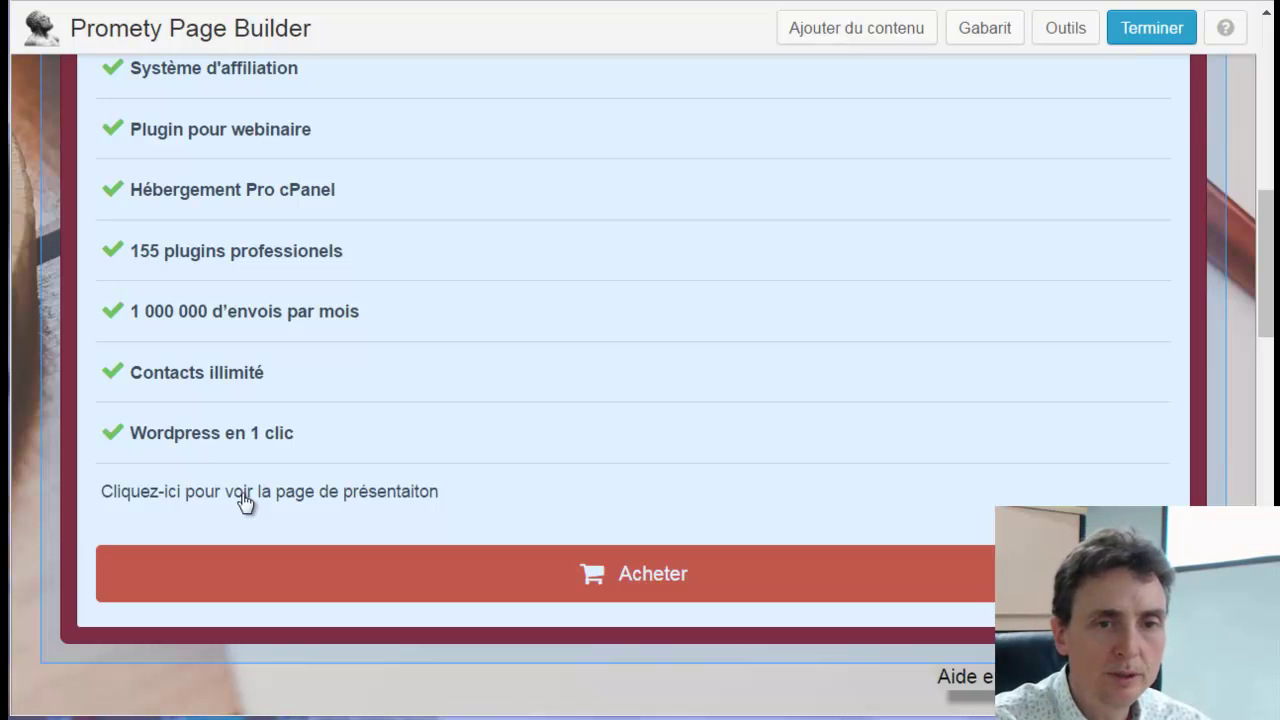
{"action": "scroll", "coordinate": [1266, 162], "scroll_direction": "up", "scroll_amount": 5}
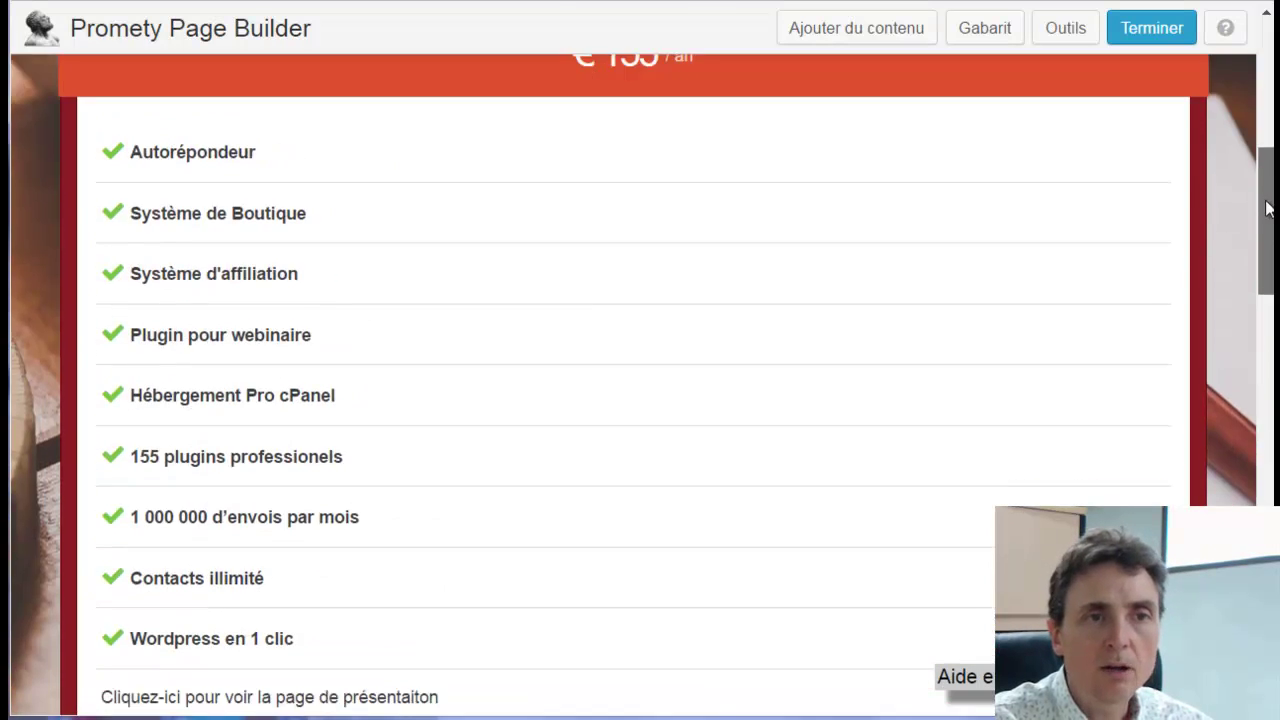
{"action": "scroll", "coordinate": [1266, 162], "scroll_direction": "up", "scroll_amount": 1}
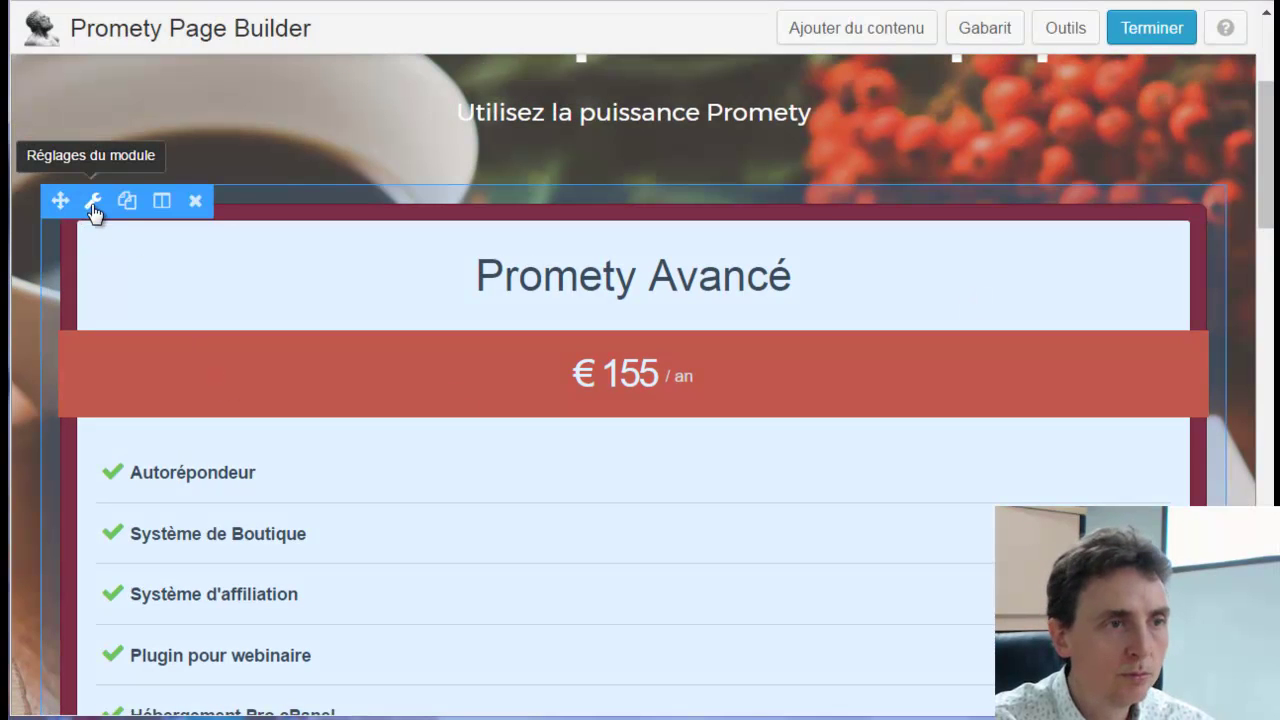
Open the Promety Avancé price box for editing and inspect its button's text and link
{"action": "left_click", "coordinate": [93, 208]}
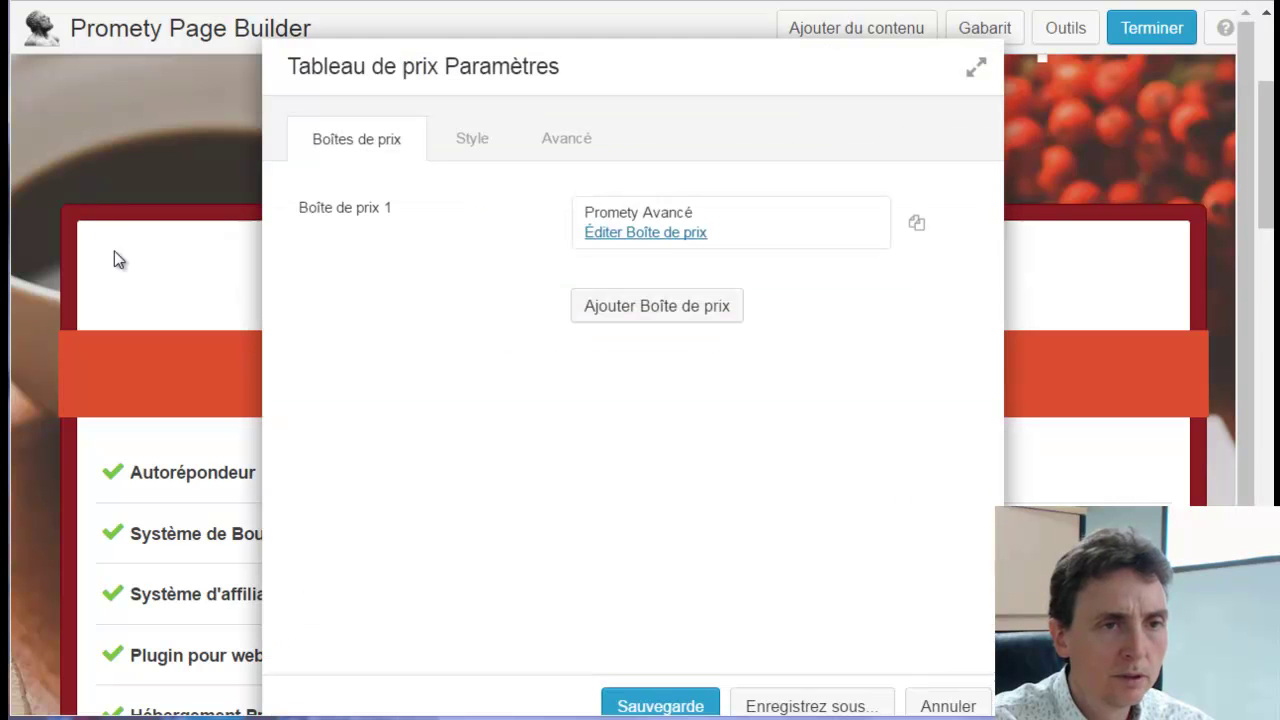
{"action": "left_click", "coordinate": [656, 238]}
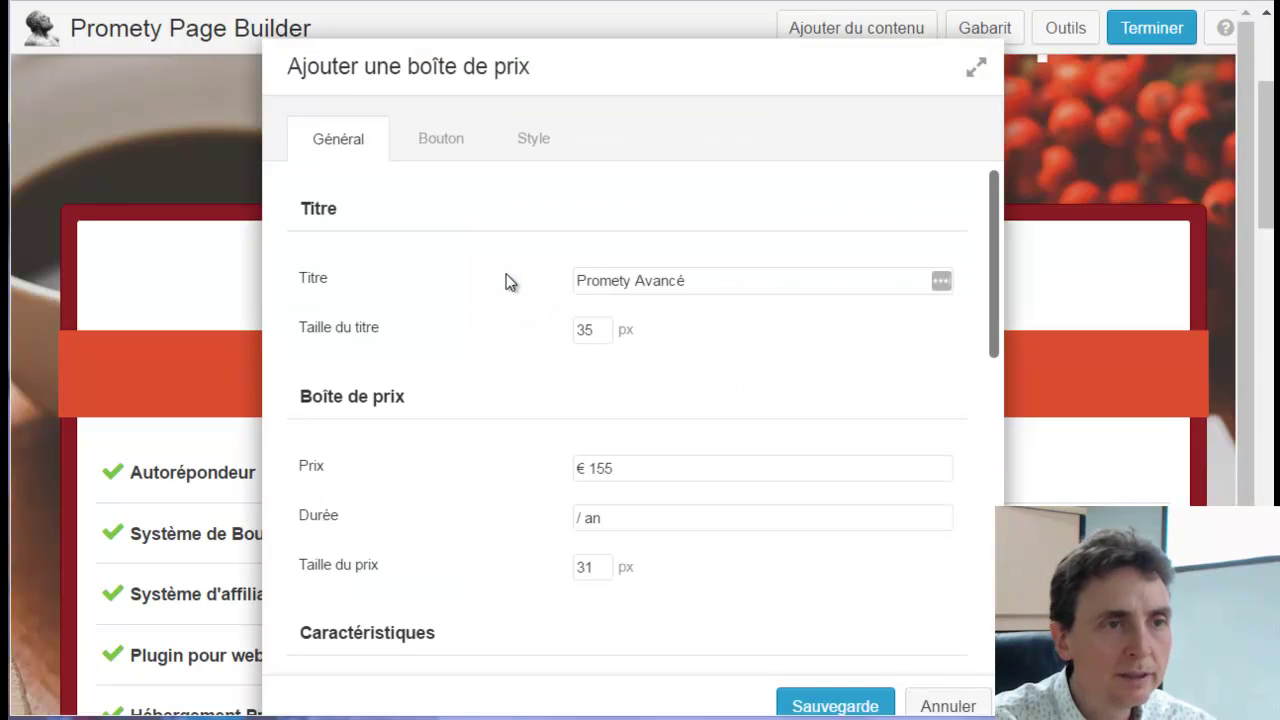
{"action": "left_click", "coordinate": [445, 143]}
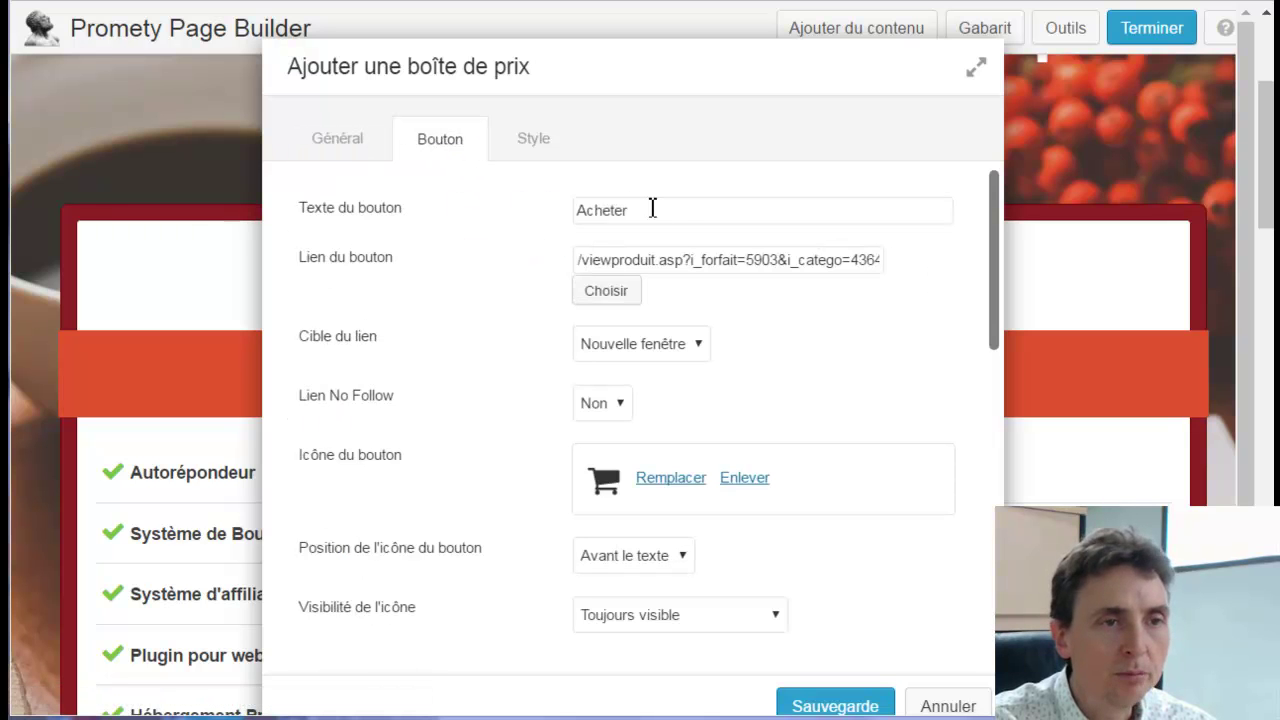
{"action": "left_click_drag", "start_coordinate": [637, 215], "coordinate": [573, 212]}
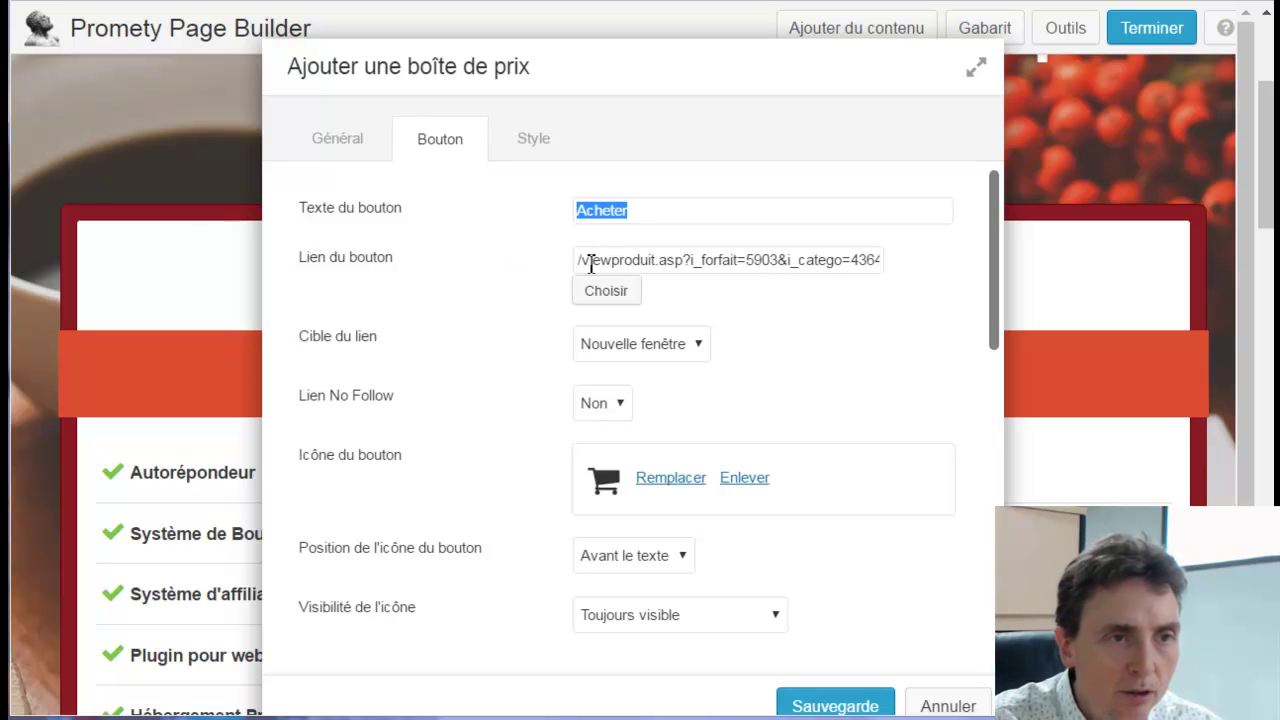
{"action": "left_click", "coordinate": [581, 262]}
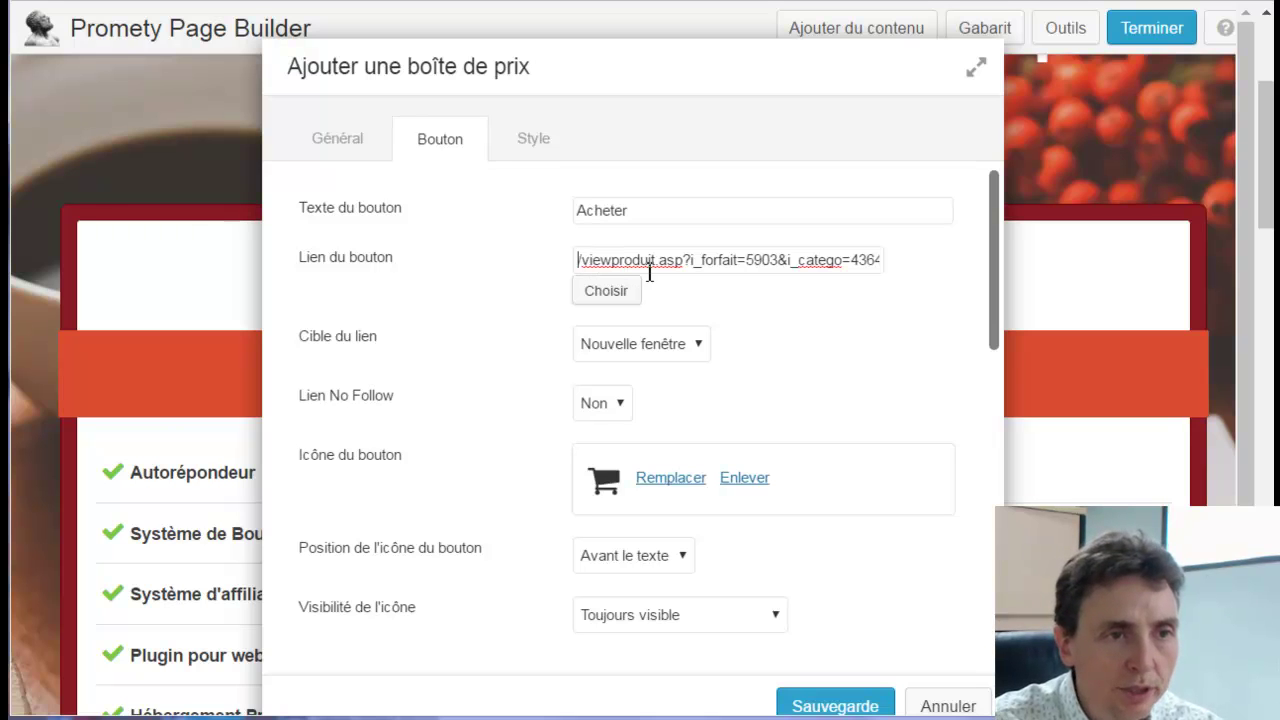
{"action": "mouse_move", "coordinate": [583, 265]}
{"action": "left_mouse_down"}
{"action": "mouse_move", "coordinate": [909, 263]}
{"action": "mouse_move", "coordinate": [575, 263]}
{"action": "mouse_move", "coordinate": [588, 265]}
{"action": "left_mouse_up"}
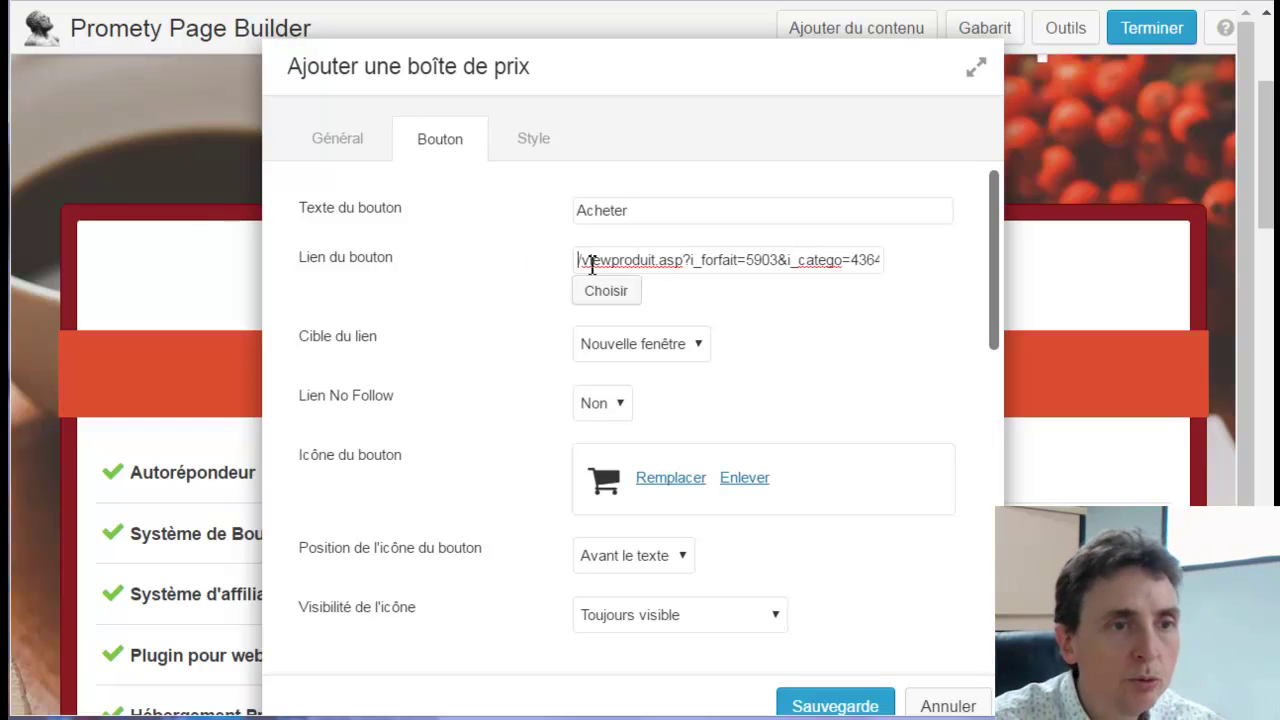
{"action": "left_click_drag", "start_coordinate": [613, 258], "coordinate": [918, 259]}
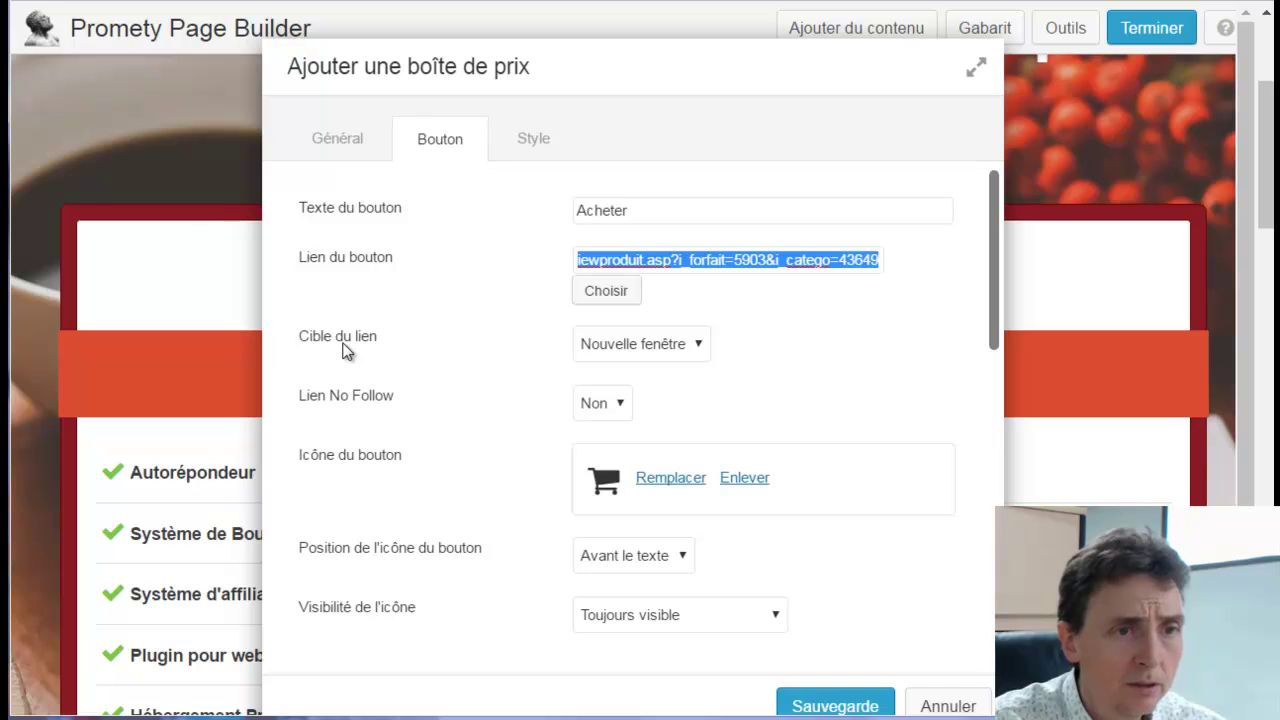
Set the button's link target to Nouvelle fenêtre, check the remaining button options and save the price box
{"action": "left_click", "coordinate": [696, 344]}
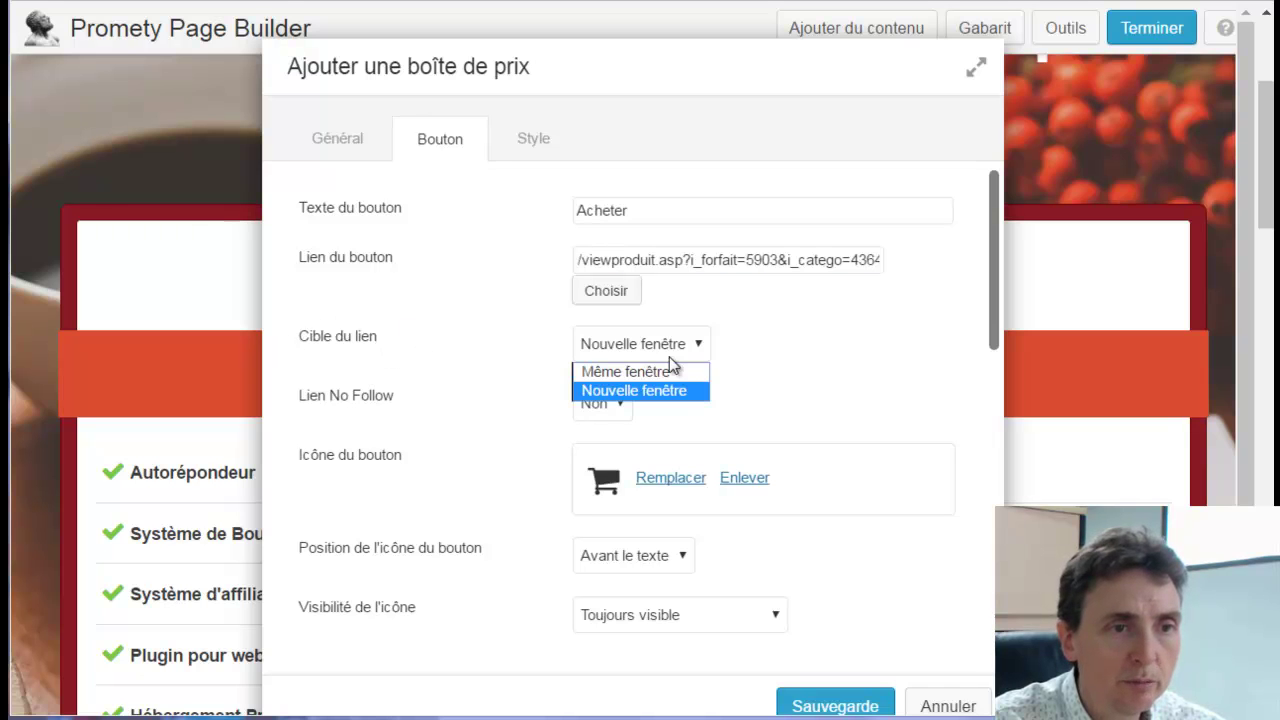
{"action": "left_click", "coordinate": [655, 389]}
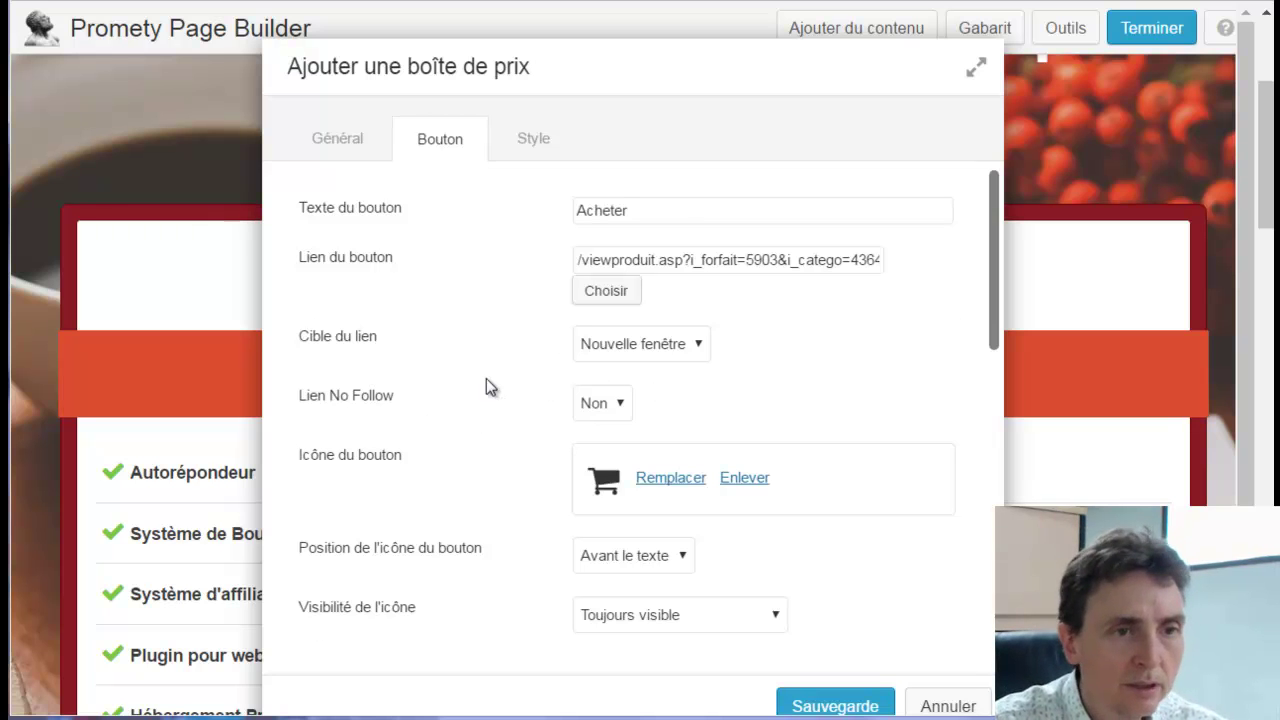
{"action": "scroll", "coordinate": [610, 378], "scroll_direction": "down", "scroll_amount": 2}
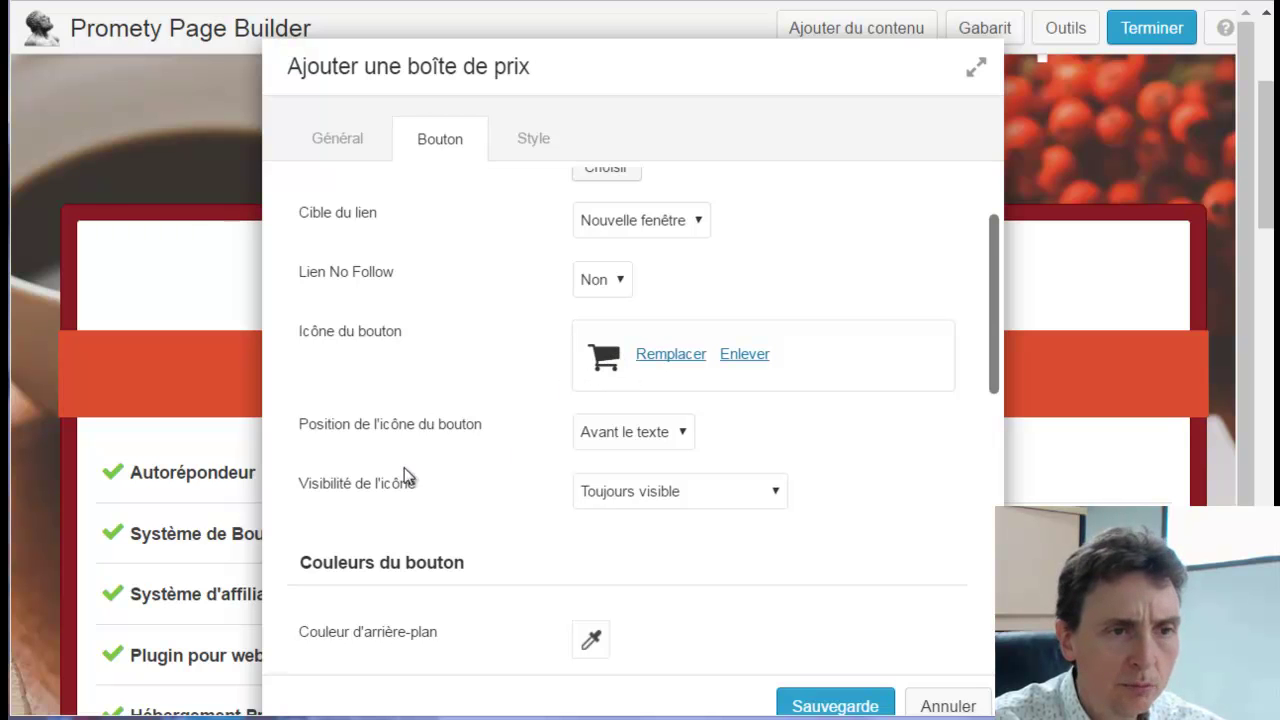
{"action": "scroll", "coordinate": [623, 528], "scroll_direction": "down", "scroll_amount": 8}
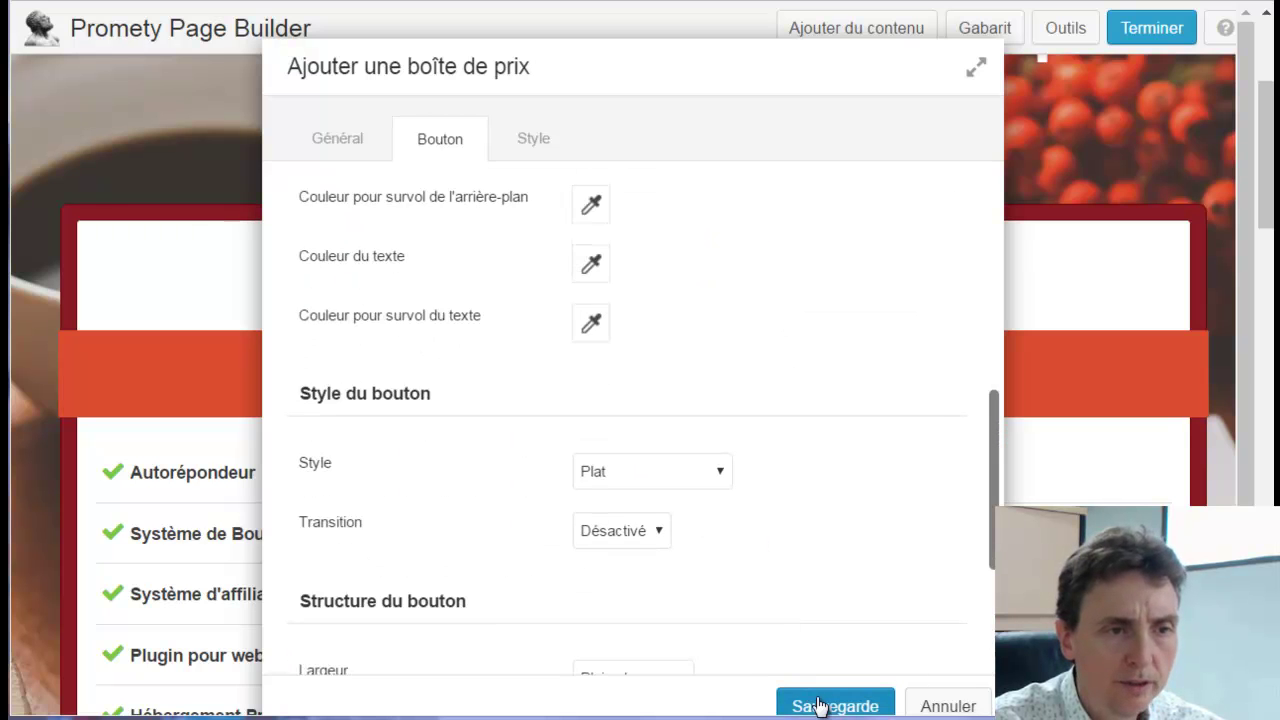
{"action": "left_click", "coordinate": [821, 704]}
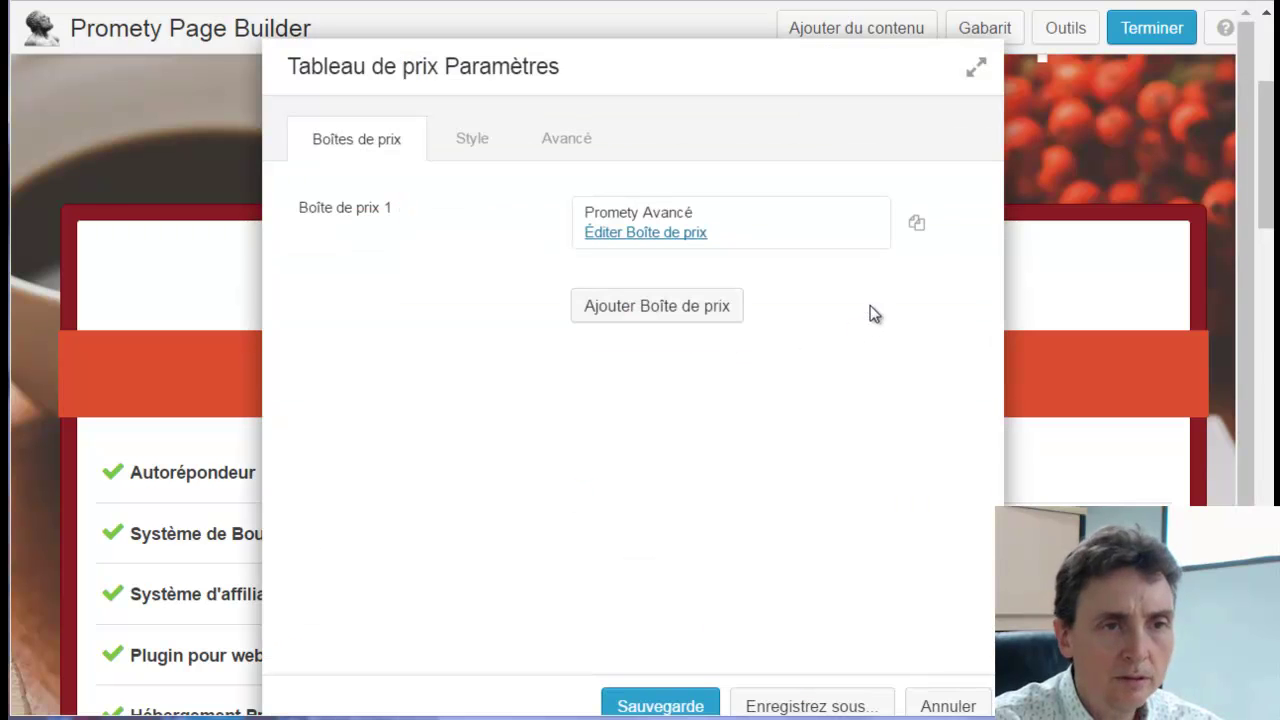
Duplicate the Promety Avancé price box three times and save the pricing table
{"action": "left_click", "coordinate": [917, 228]}
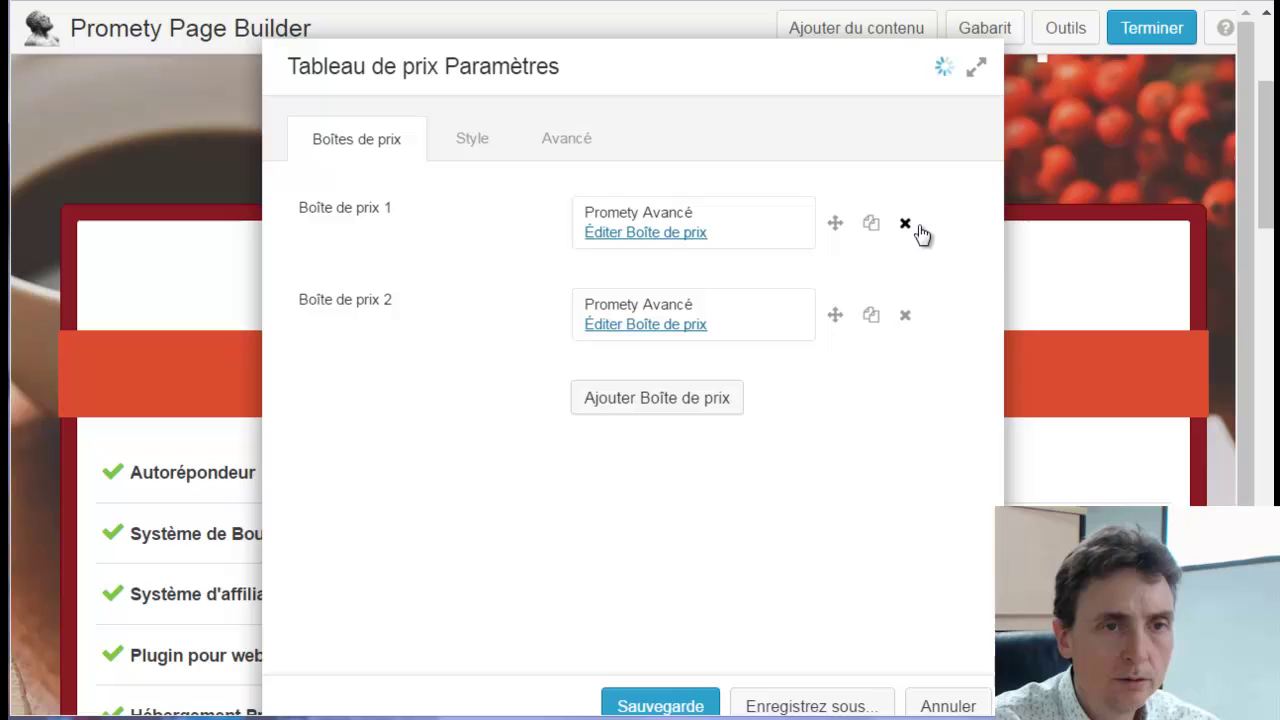
{"action": "left_click", "coordinate": [872, 320]}
{"action": "left_click", "coordinate": [872, 410]}
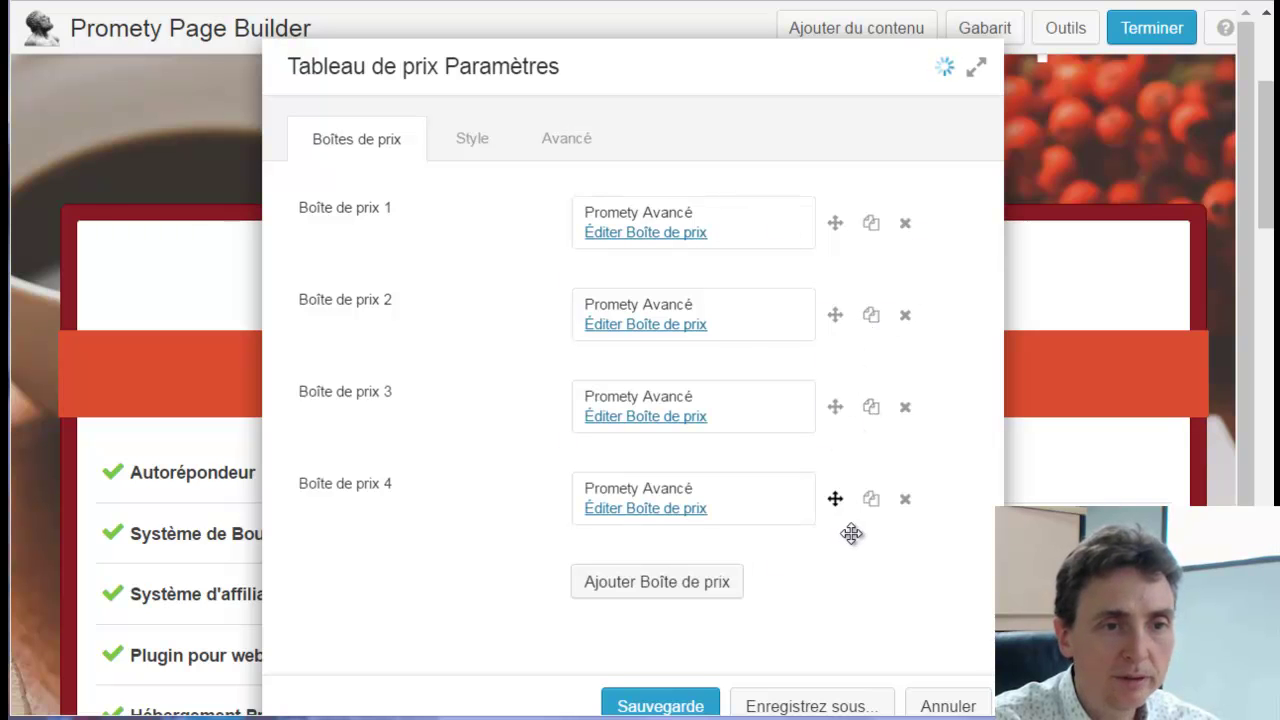
{"action": "left_click", "coordinate": [656, 647]}
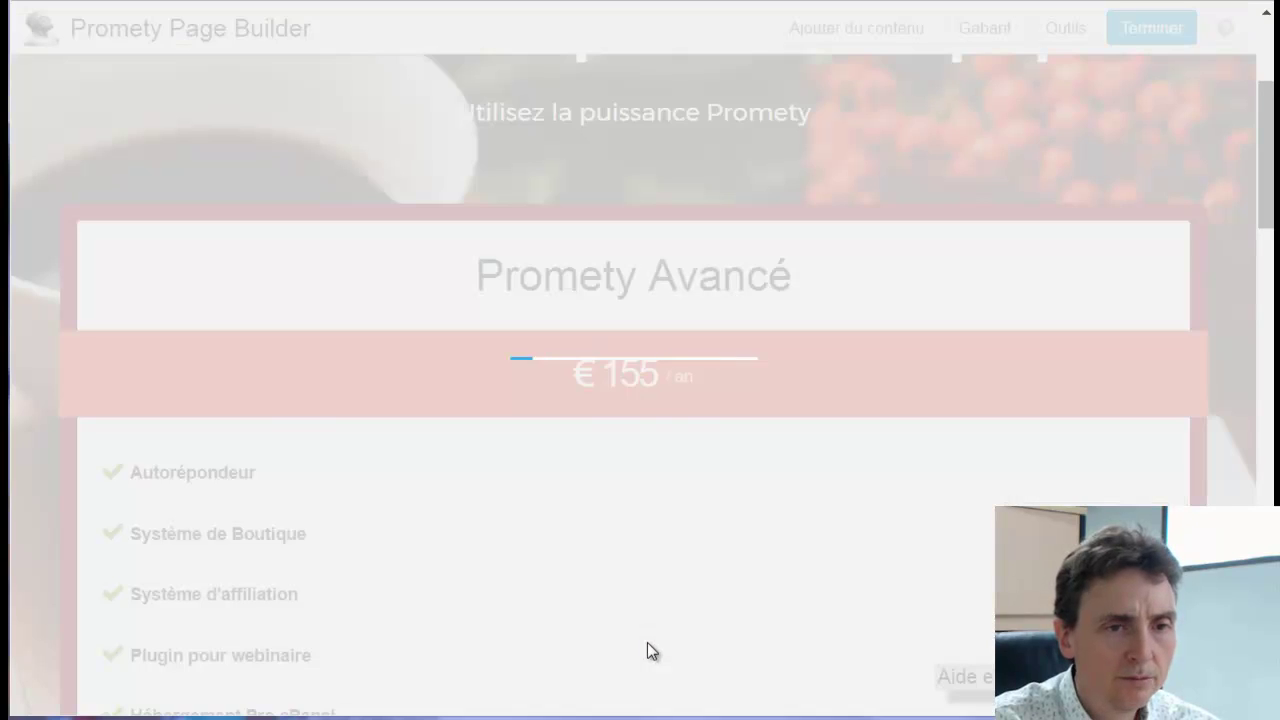
Review the whole pricing table, comparing the titles, prices, features and Acheter buttons of its four boxes
{"action": "scroll", "coordinate": [597, 431], "scroll_direction": "down", "scroll_amount": 6}
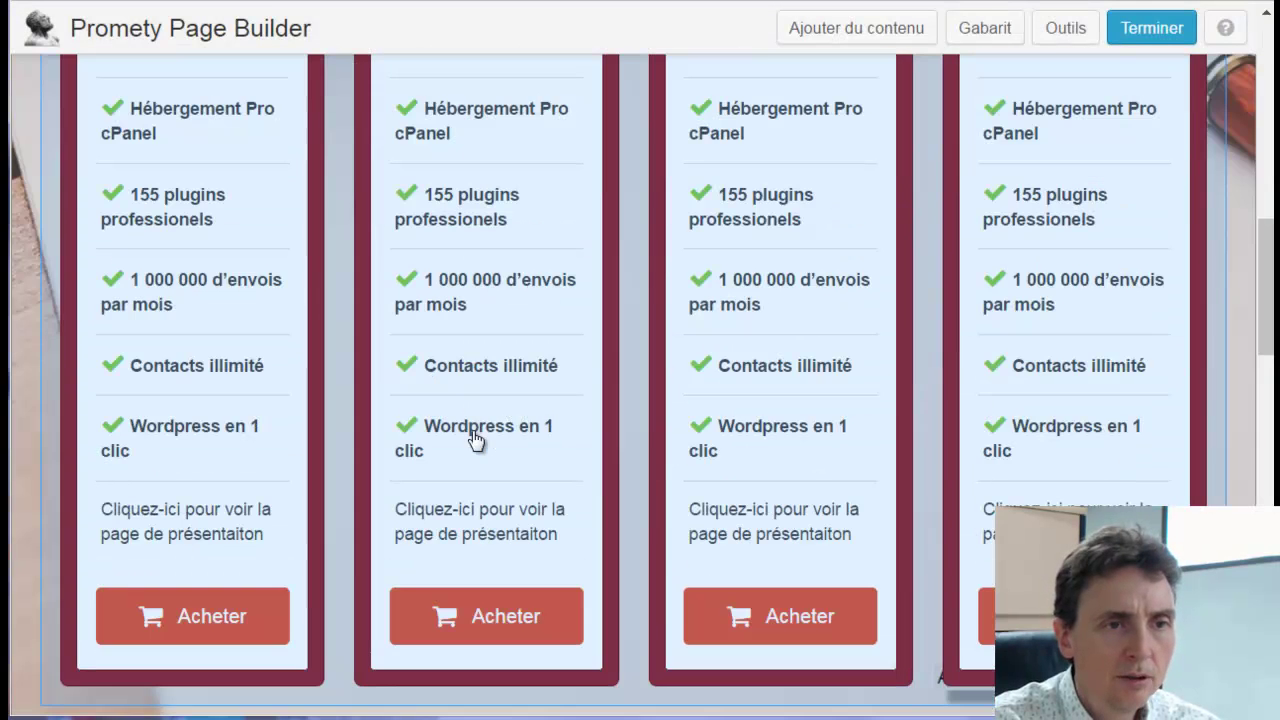
{"action": "scroll", "coordinate": [571, 466], "scroll_direction": "up", "scroll_amount": 5}
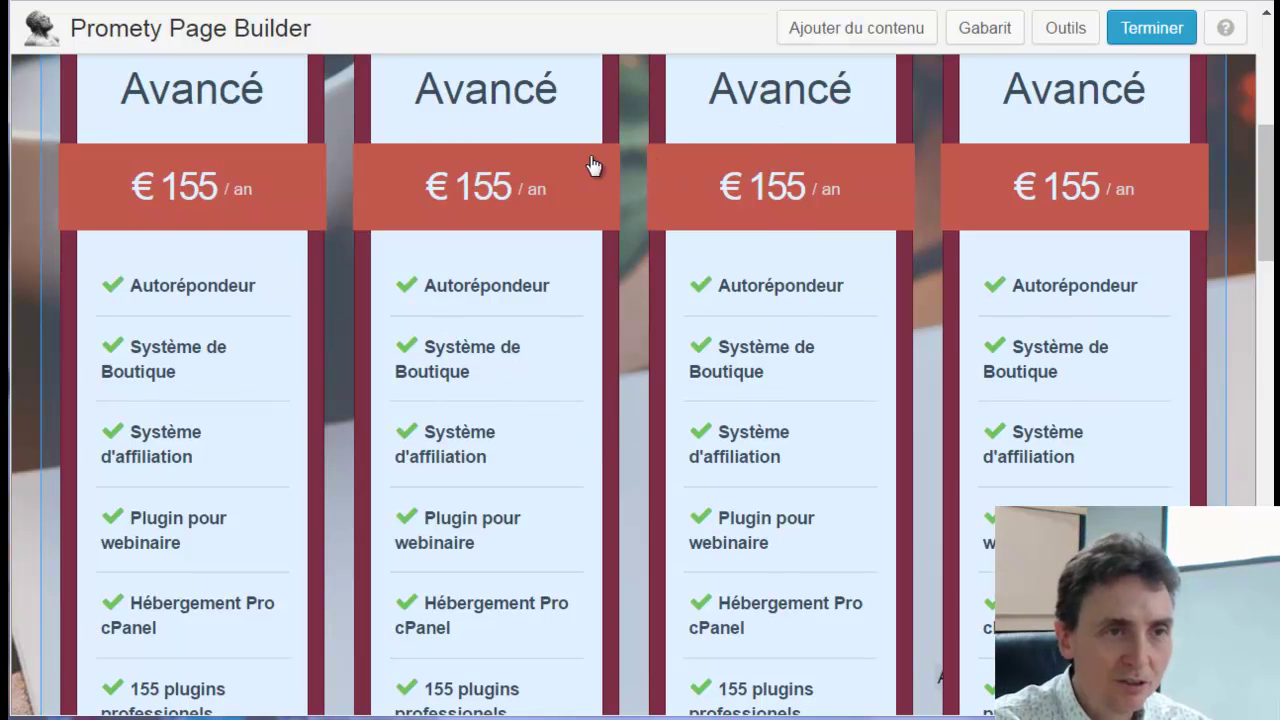
{"action": "scroll", "coordinate": [517, 231], "scroll_direction": "up", "scroll_amount": 5}
{"action": "scroll", "coordinate": [503, 289], "scroll_direction": "down", "scroll_amount": 3}
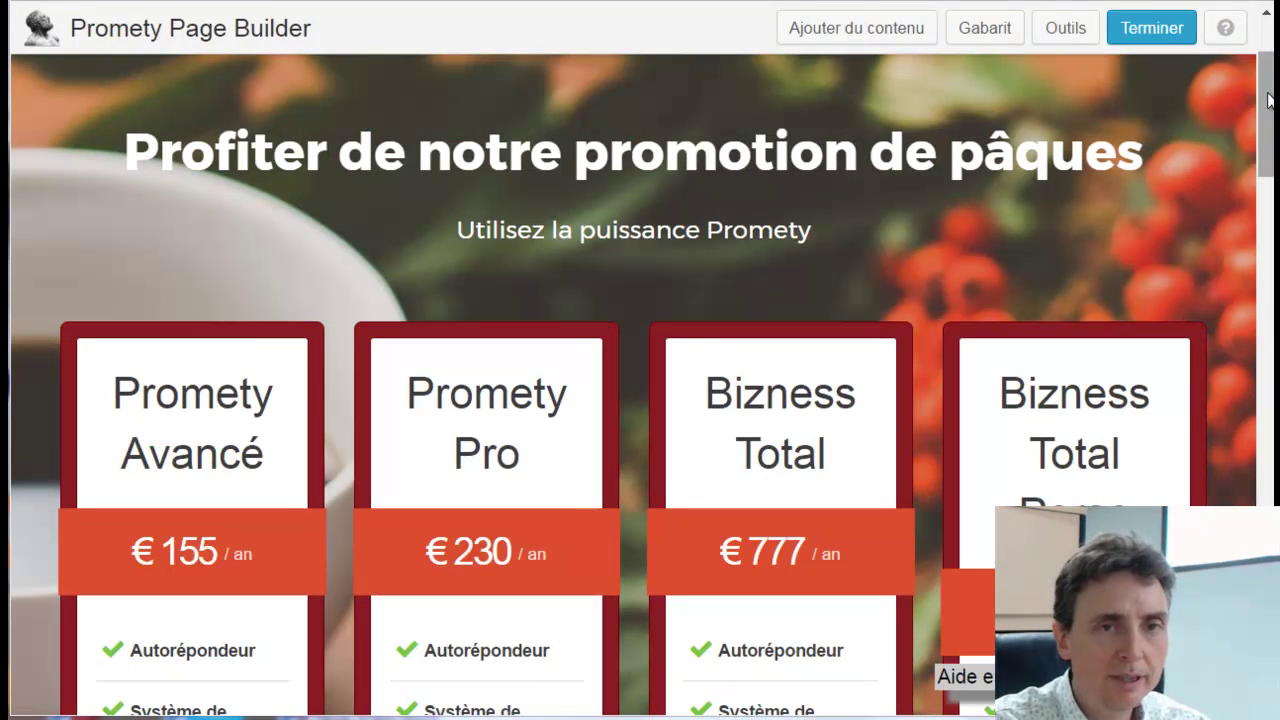
{"action": "left_click_drag", "start_coordinate": [1268, 100], "coordinate": [1272, 150]}
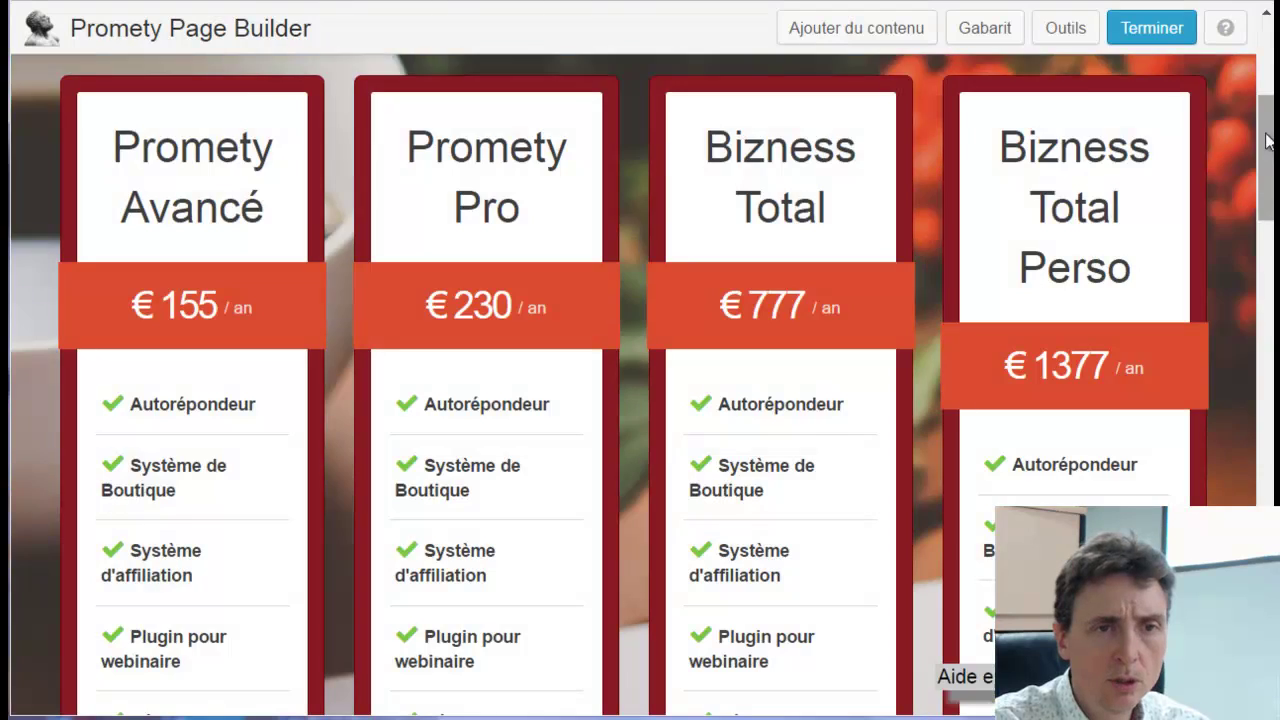
{"action": "left_click_drag", "start_coordinate": [1270, 137], "coordinate": [1270, 312]}
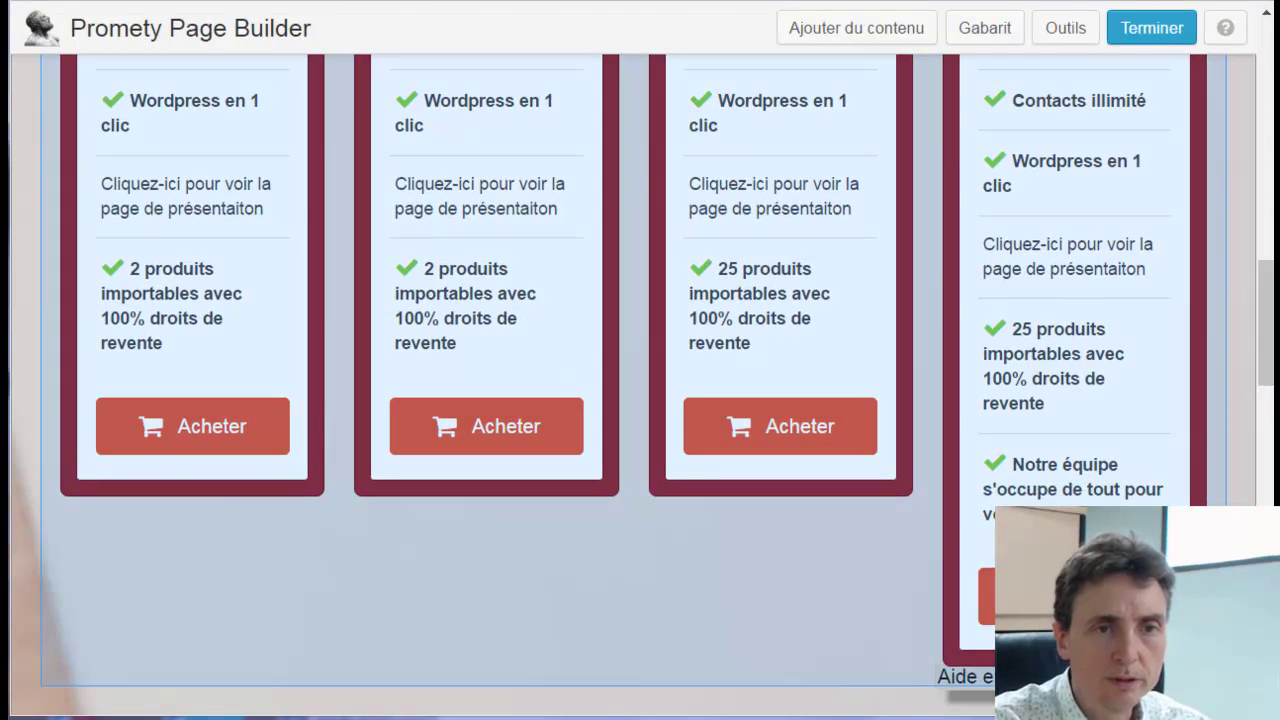
{"action": "scroll", "coordinate": [1128, 340], "scroll_direction": "up", "scroll_amount": 2}
{"action": "scroll", "coordinate": [1128, 340], "scroll_direction": "down", "scroll_amount": 2}
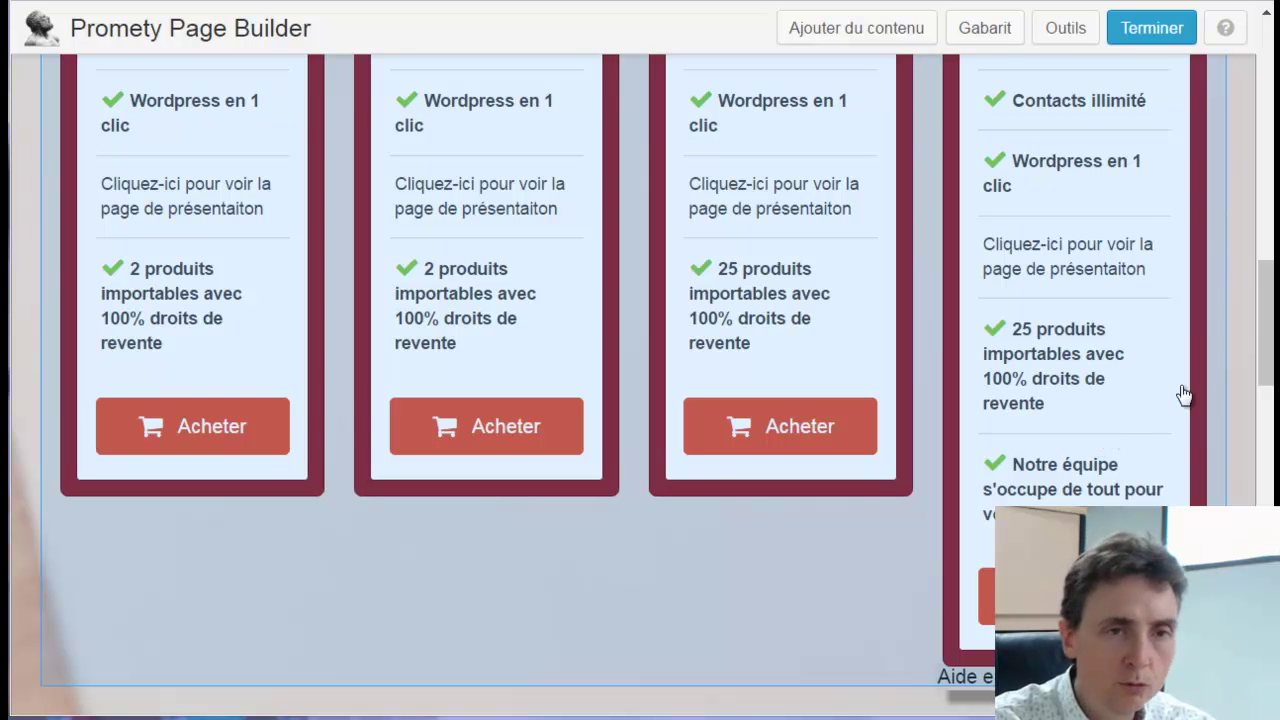
{"action": "scroll", "coordinate": [1050, 396], "scroll_direction": "up", "scroll_amount": 2}
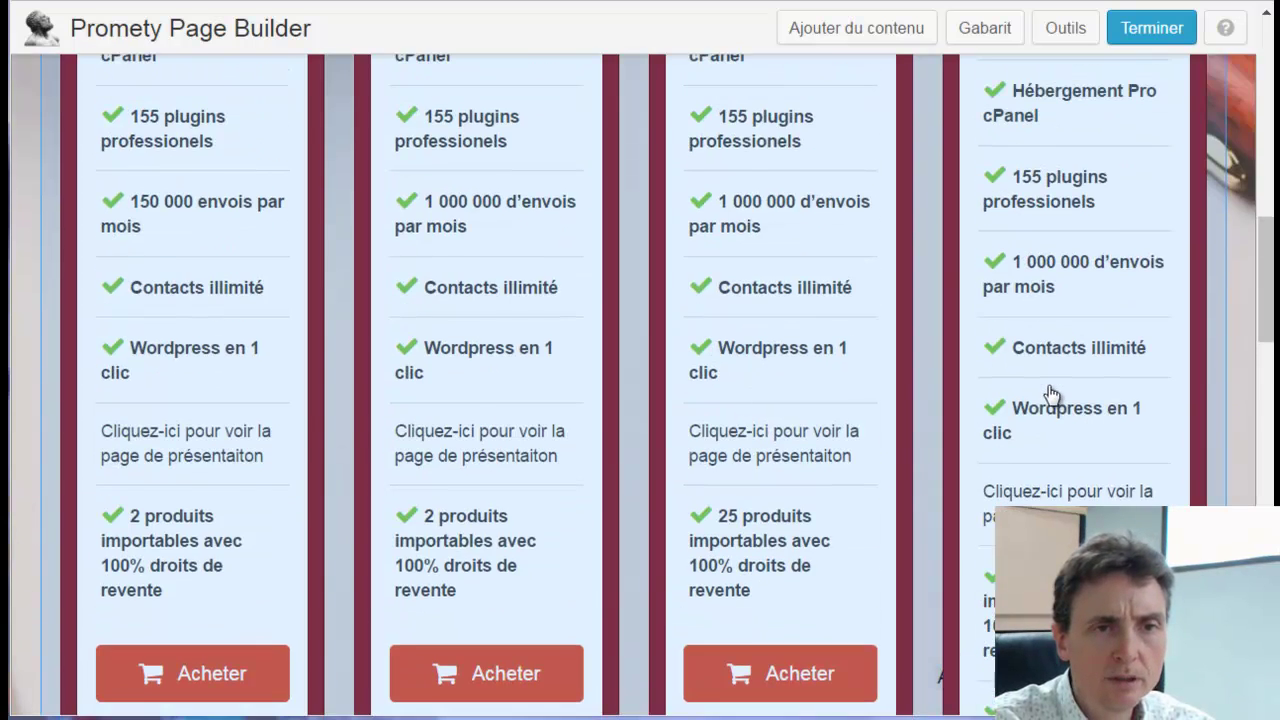
{"action": "scroll", "coordinate": [1049, 395], "scroll_direction": "down", "scroll_amount": 2}
{"action": "scroll", "coordinate": [1055, 385], "scroll_direction": "up", "scroll_amount": 2}
{"action": "scroll", "coordinate": [1062, 375], "scroll_direction": "down", "scroll_amount": 2}
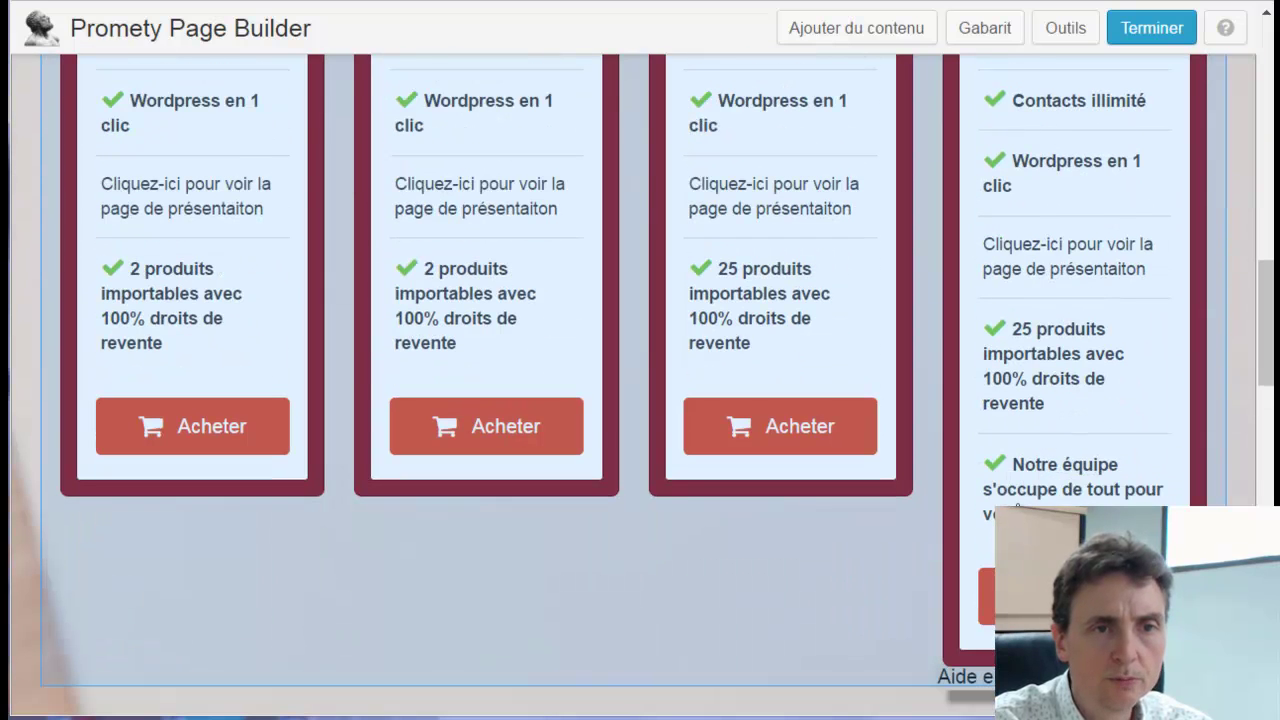
{"action": "scroll", "coordinate": [1268, 306], "scroll_direction": "up", "scroll_amount": 1}
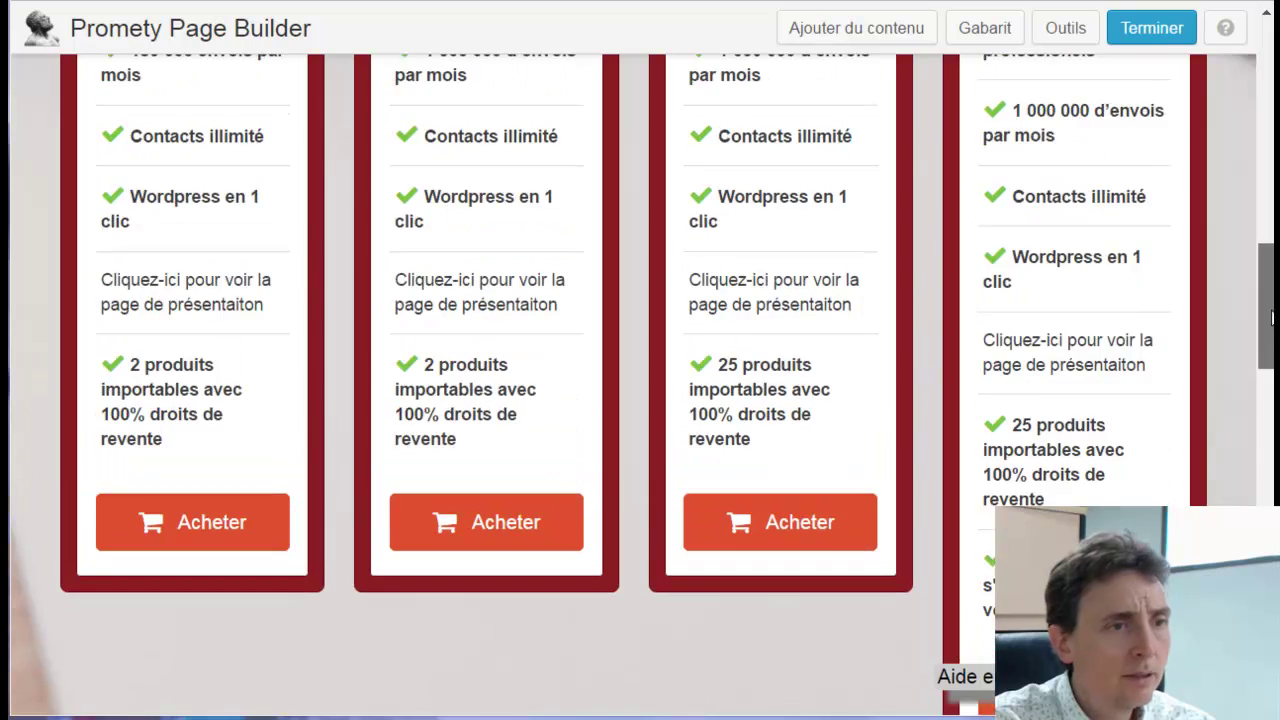
{"action": "scroll", "coordinate": [1268, 306], "scroll_direction": "up", "scroll_amount": 6}
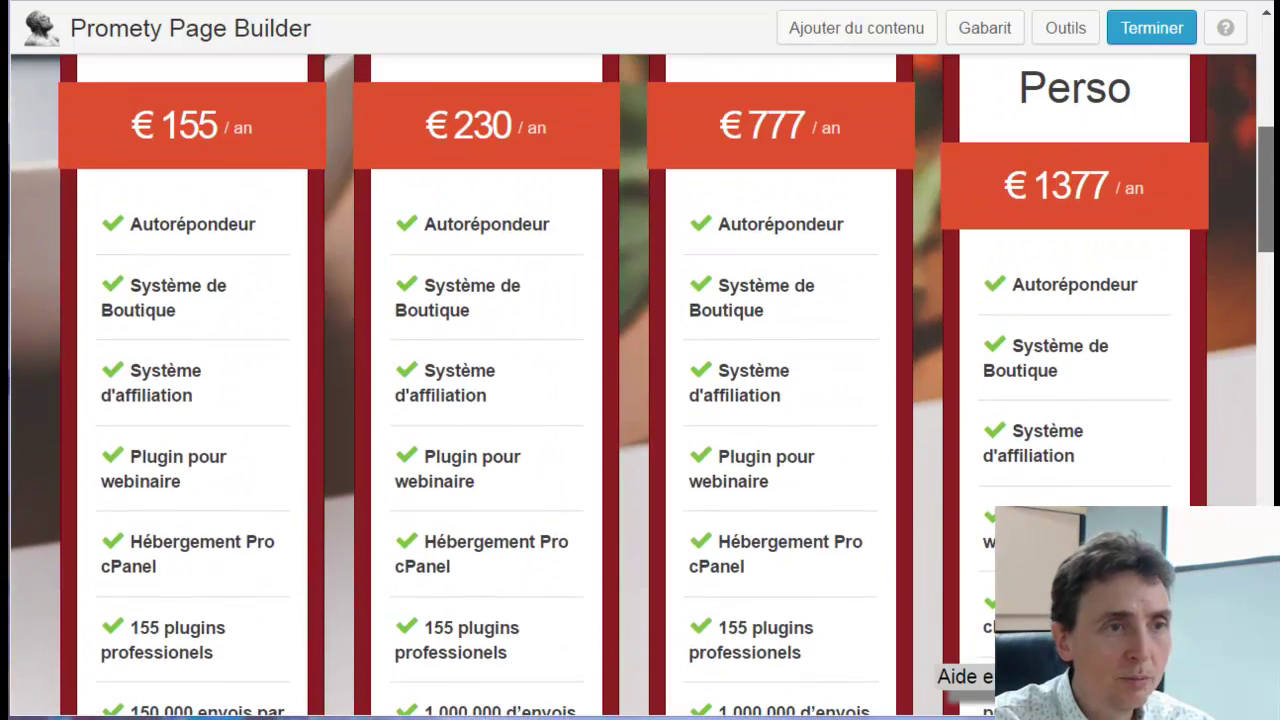
{"action": "left_click_drag", "start_coordinate": [1267, 194], "coordinate": [1267, 167]}
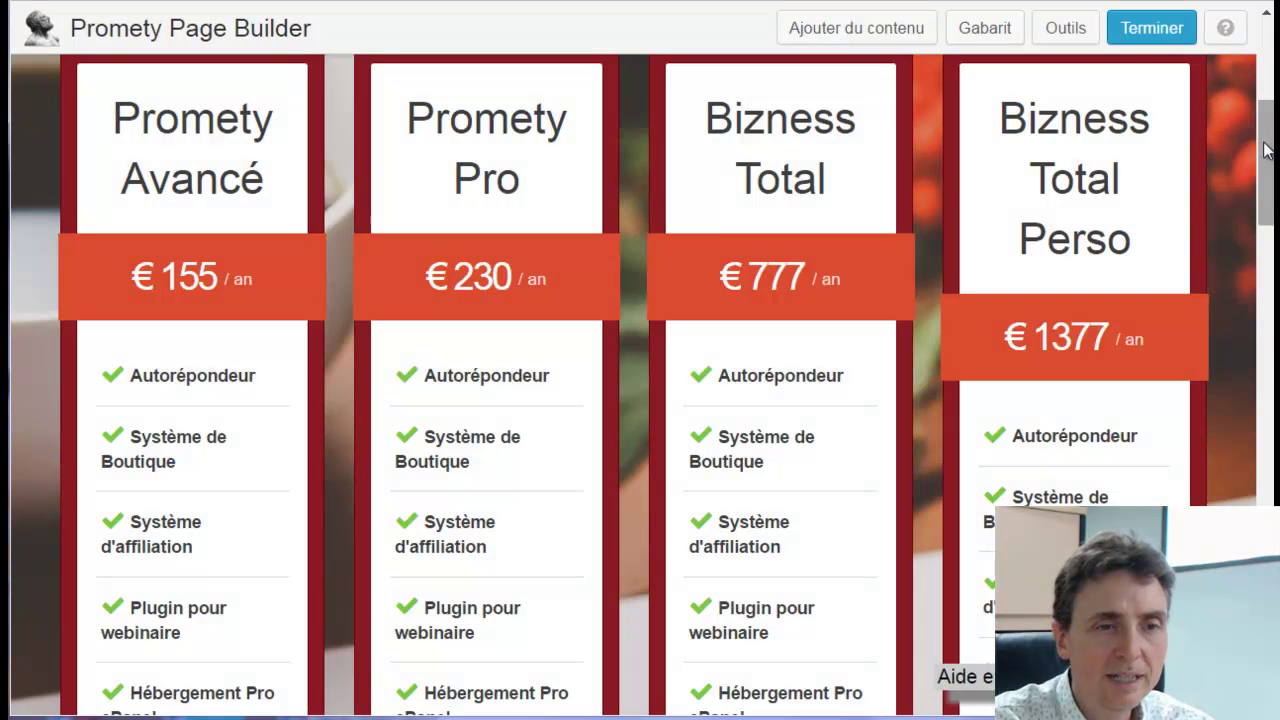
{"action": "left_click_drag", "start_coordinate": [1268, 148], "coordinate": [1117, 300]}
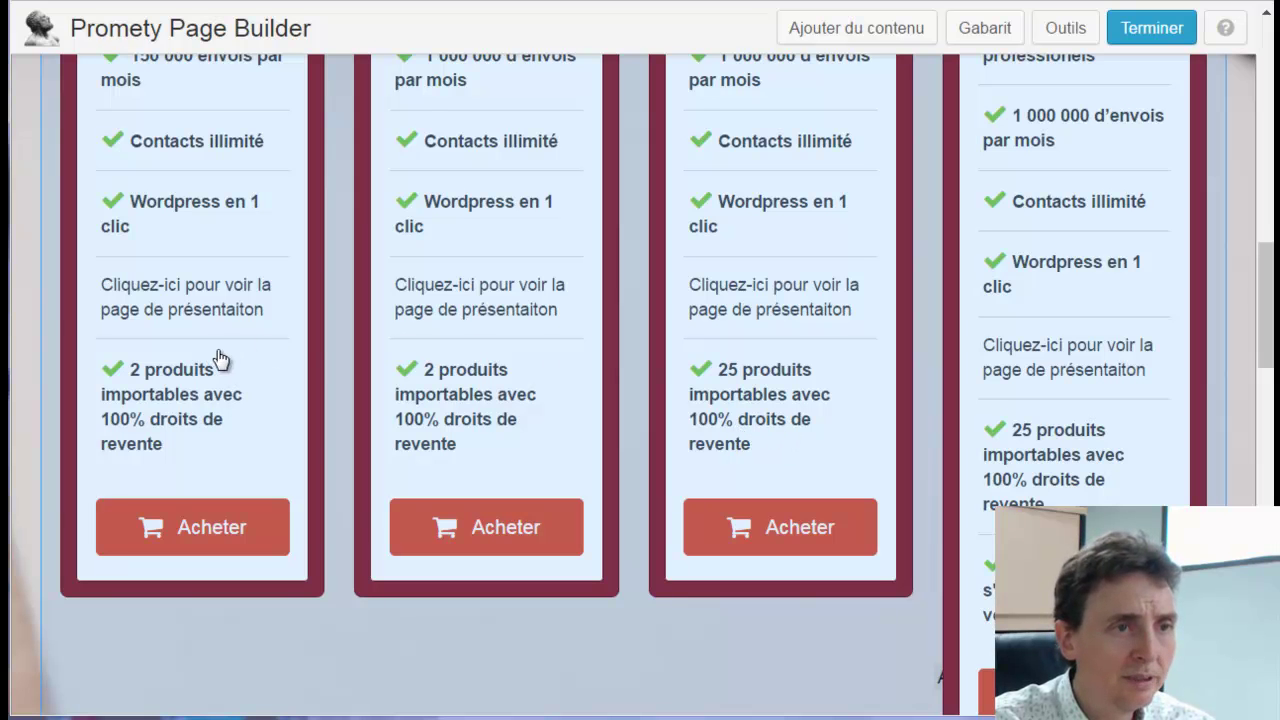
Compare the monthly sending limits, importable products, prices and included services across the four Promety and Bizness plans
{"action": "scroll", "coordinate": [253, 246], "scroll_direction": "up", "scroll_amount": 3}
{"action": "scroll", "coordinate": [252, 252], "scroll_direction": "up", "scroll_amount": 5}
{"action": "scroll", "coordinate": [250, 275], "scroll_direction": "down", "scroll_amount": 9}
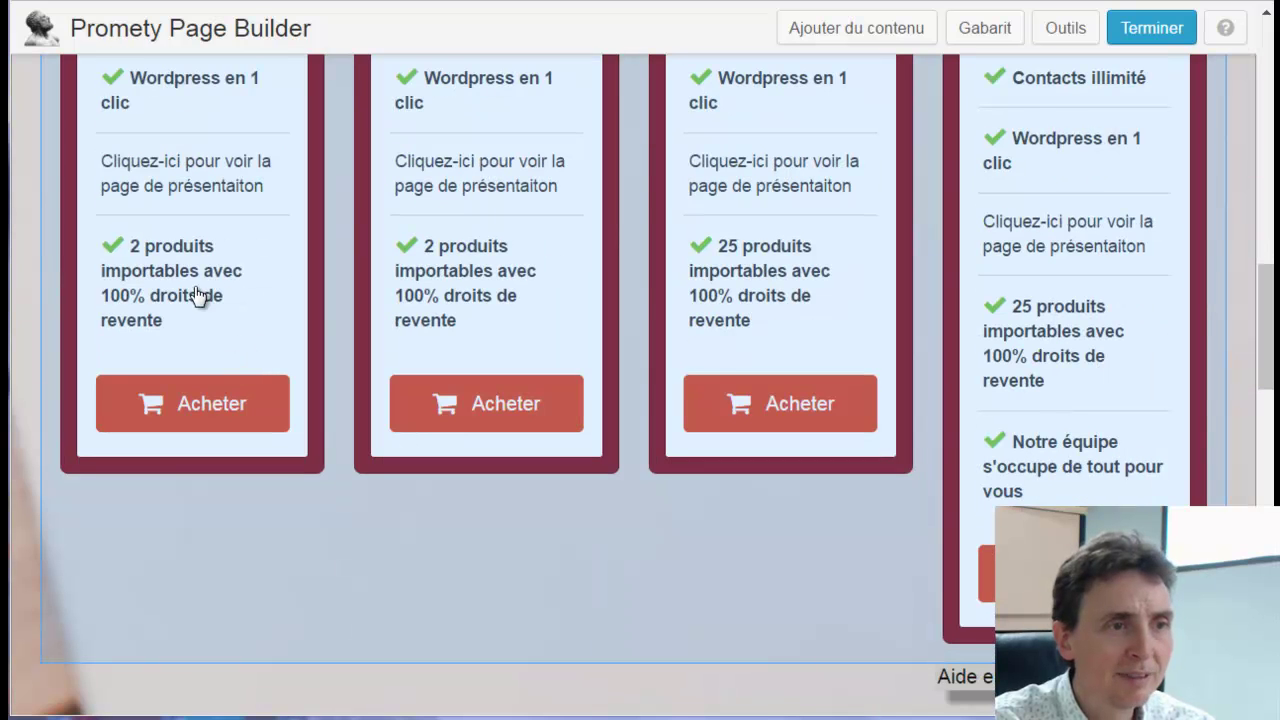
{"action": "scroll", "coordinate": [472, 302], "scroll_direction": "up", "scroll_amount": 4}
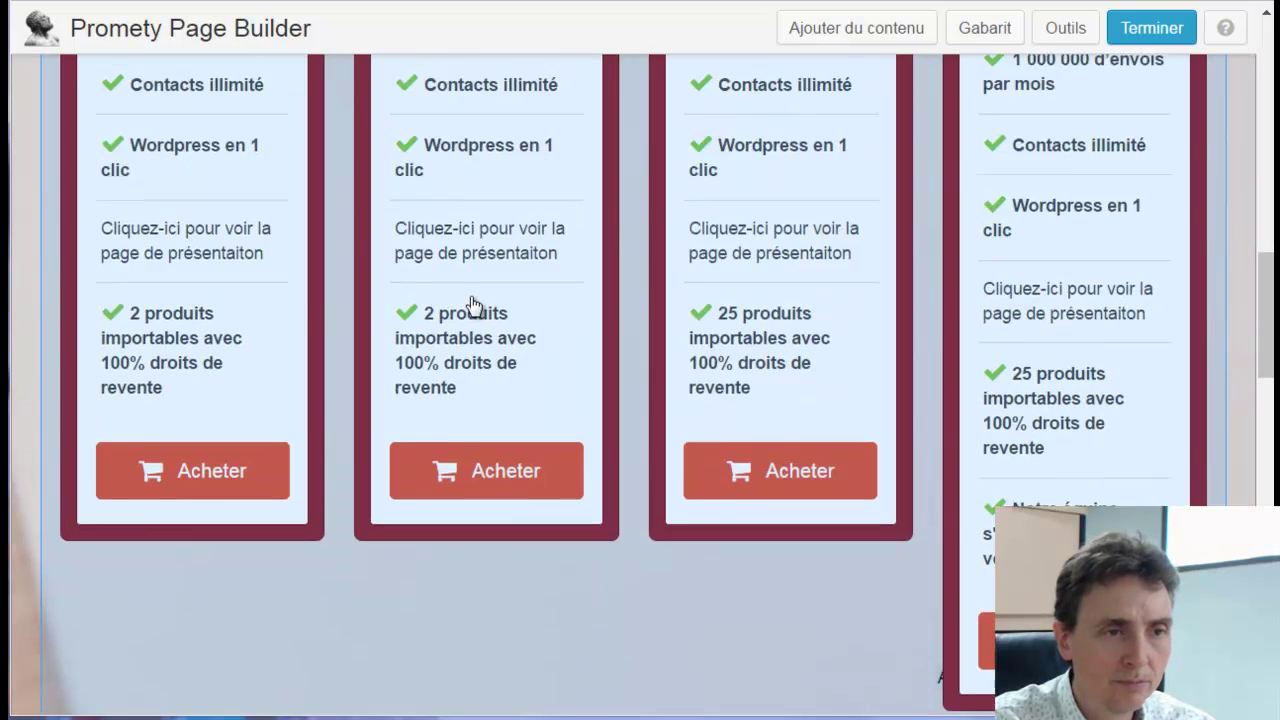
{"action": "scroll", "coordinate": [205, 291], "scroll_direction": "up", "scroll_amount": 1}
{"action": "scroll", "coordinate": [202, 290], "scroll_direction": "down", "scroll_amount": 4}
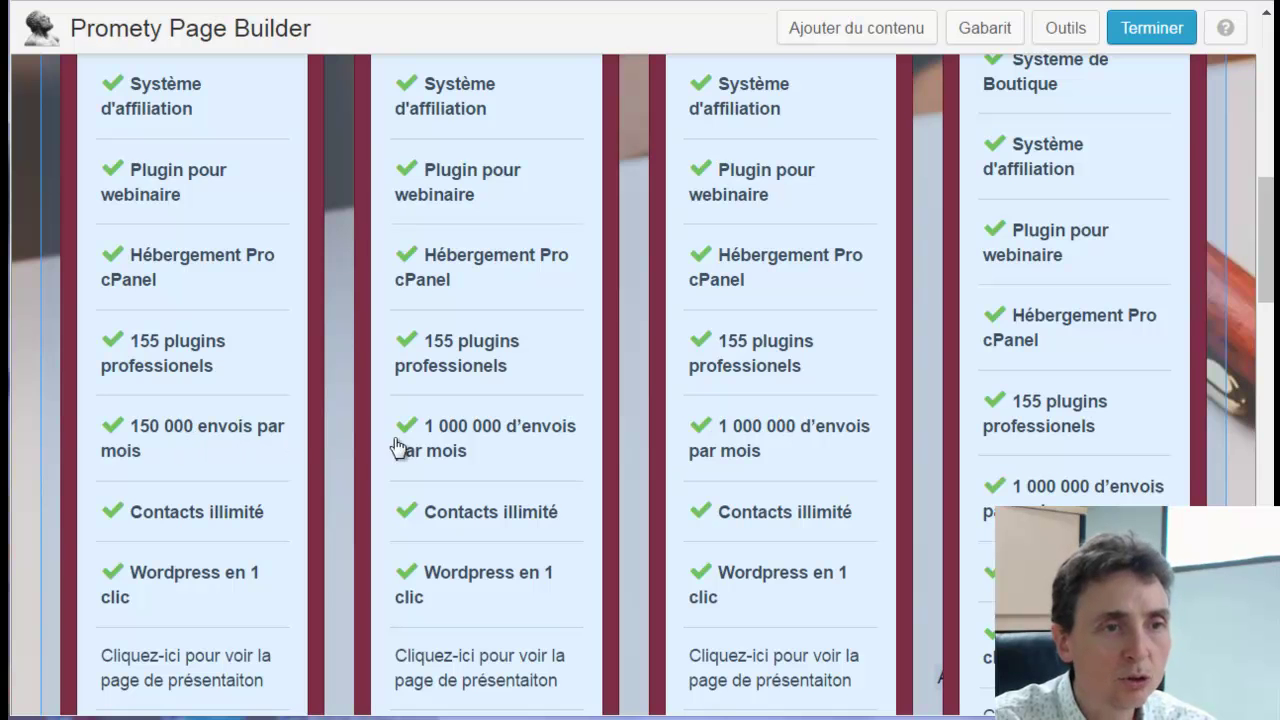
{"action": "scroll", "coordinate": [449, 446], "scroll_direction": "up", "scroll_amount": 5}
{"action": "scroll", "coordinate": [449, 446], "scroll_direction": "down", "scroll_amount": 5}
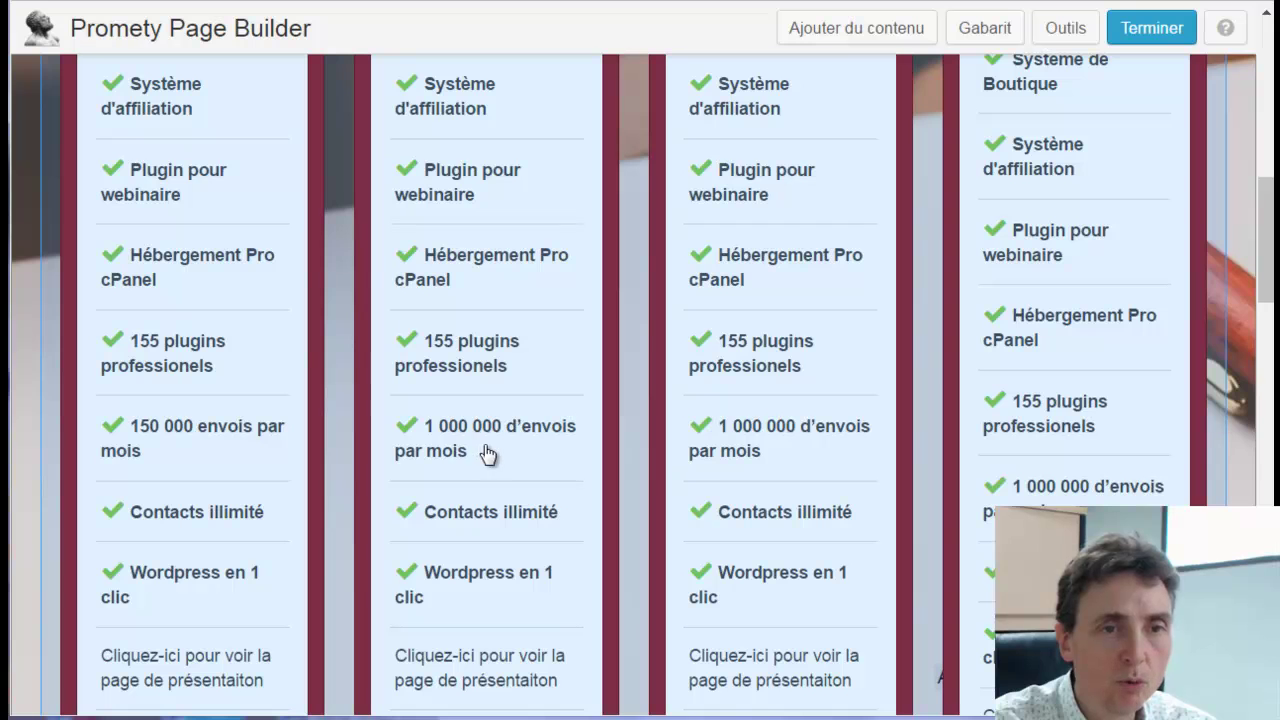
{"action": "scroll", "coordinate": [470, 452], "scroll_direction": "up", "scroll_amount": 5}
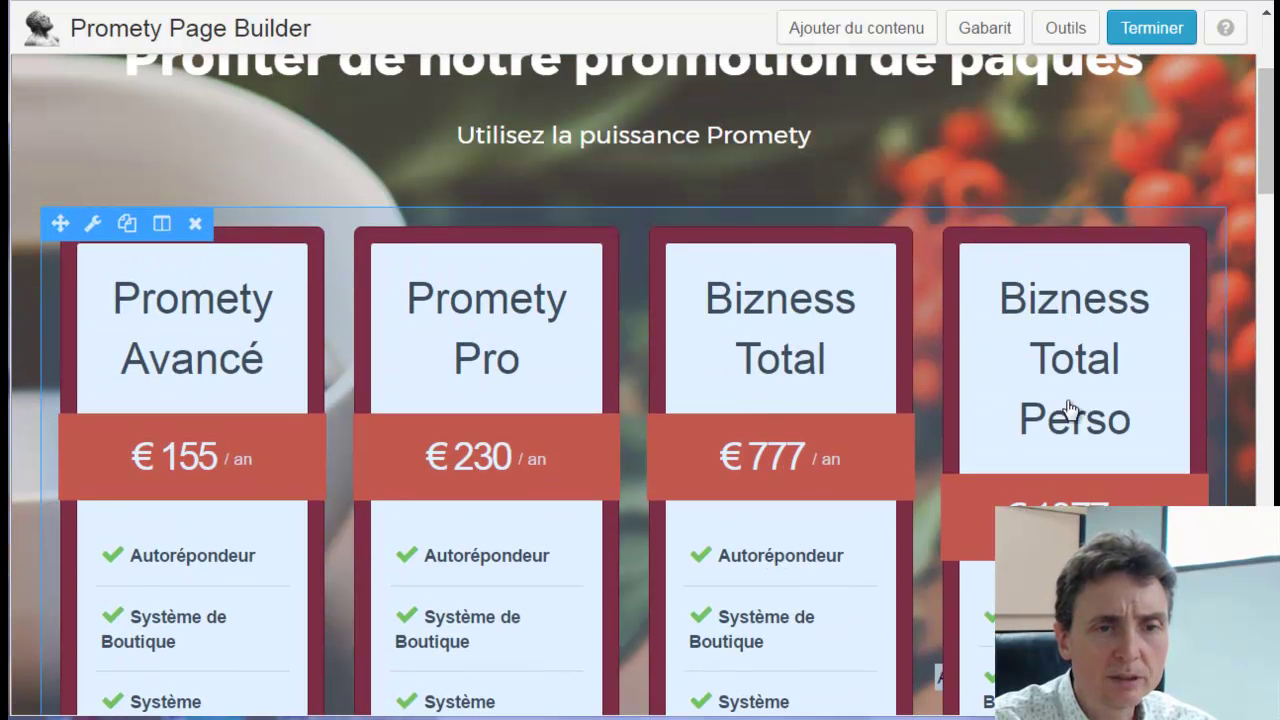
{"action": "scroll", "coordinate": [1067, 400], "scroll_direction": "down", "scroll_amount": 6}
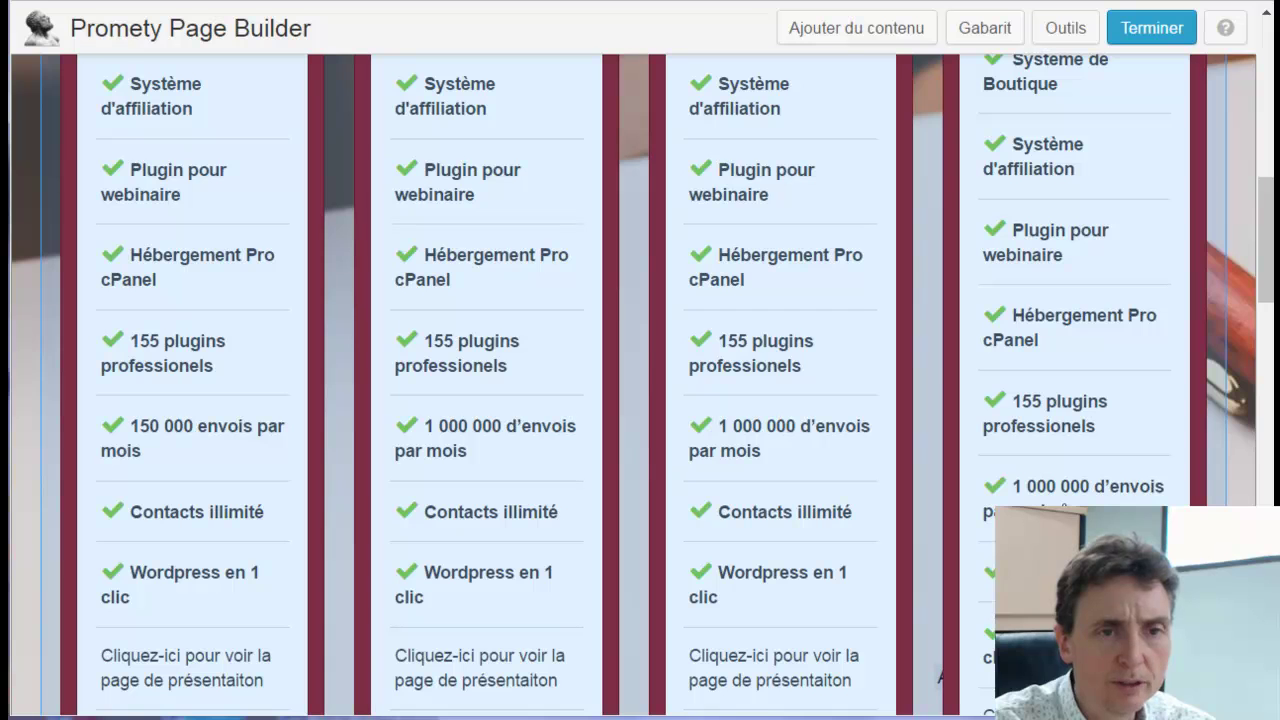
{"action": "scroll", "coordinate": [1065, 418], "scroll_direction": "up", "scroll_amount": 3}
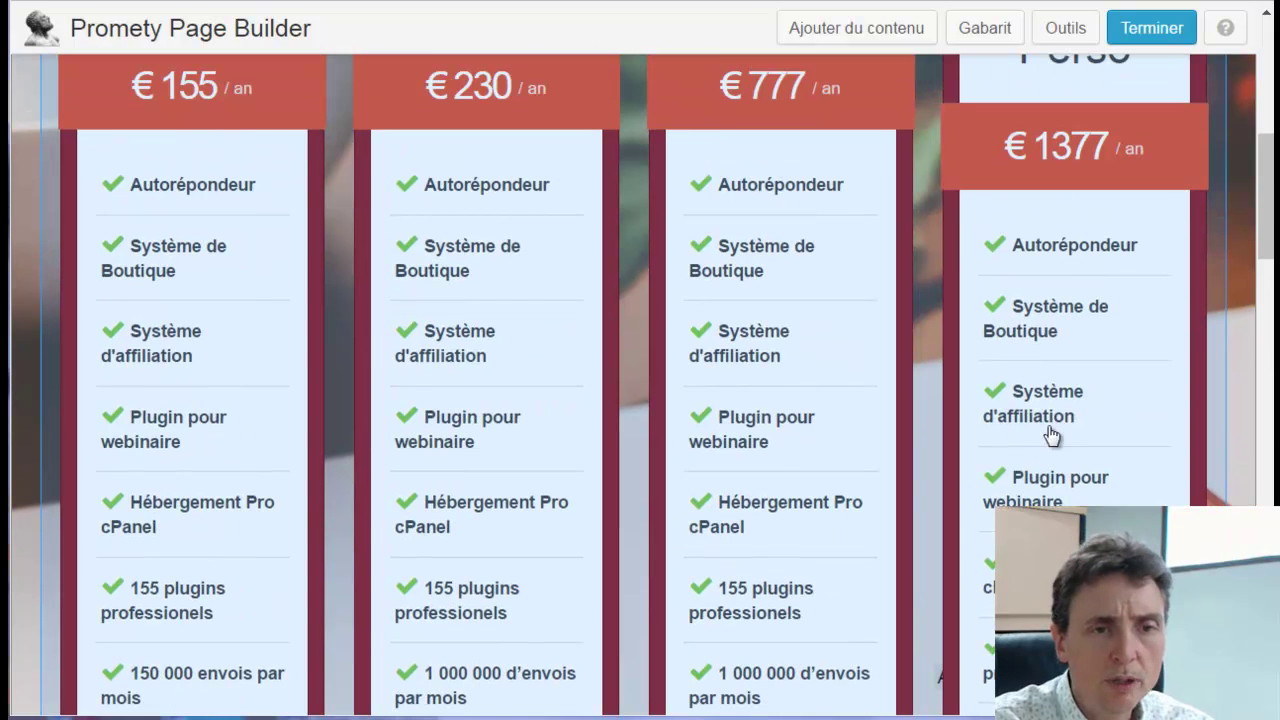
{"action": "scroll", "coordinate": [1051, 431], "scroll_direction": "down", "scroll_amount": 2}
{"action": "scroll", "coordinate": [854, 486], "scroll_direction": "up", "scroll_amount": 4}
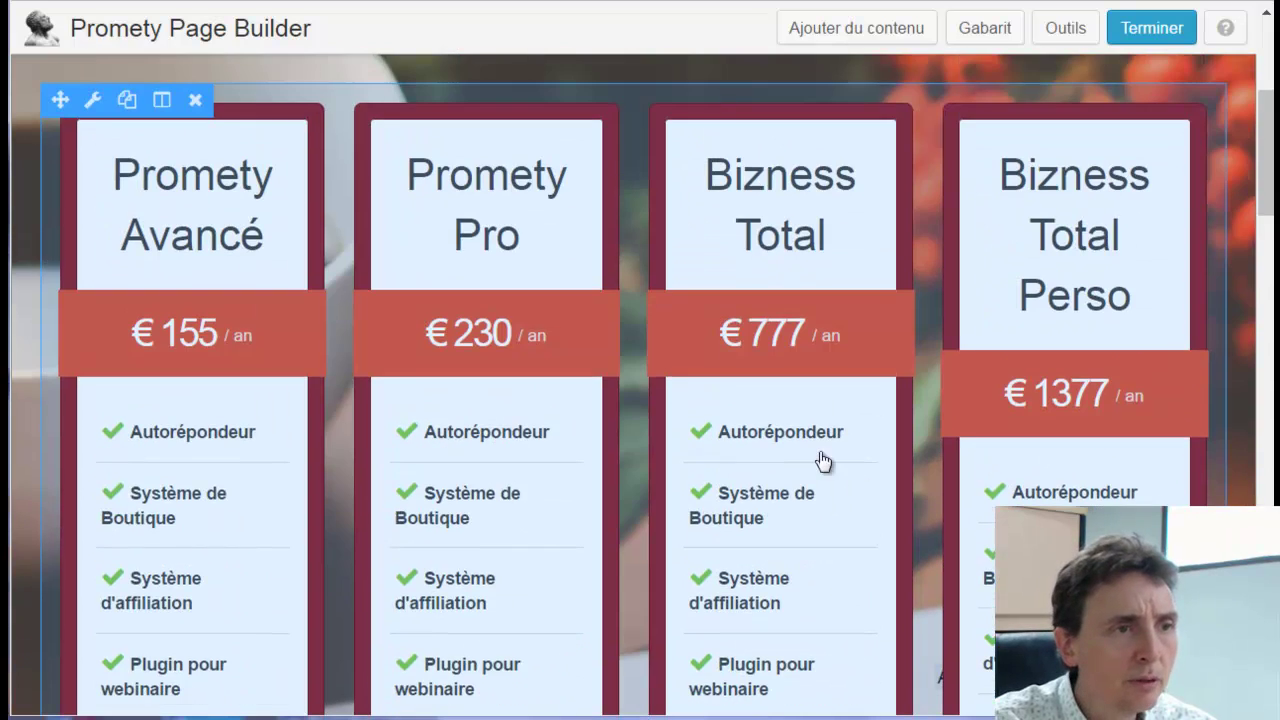
Check the finished pricing section once more and publish the page's changes
{"action": "left_click", "coordinate": [157, 98]}
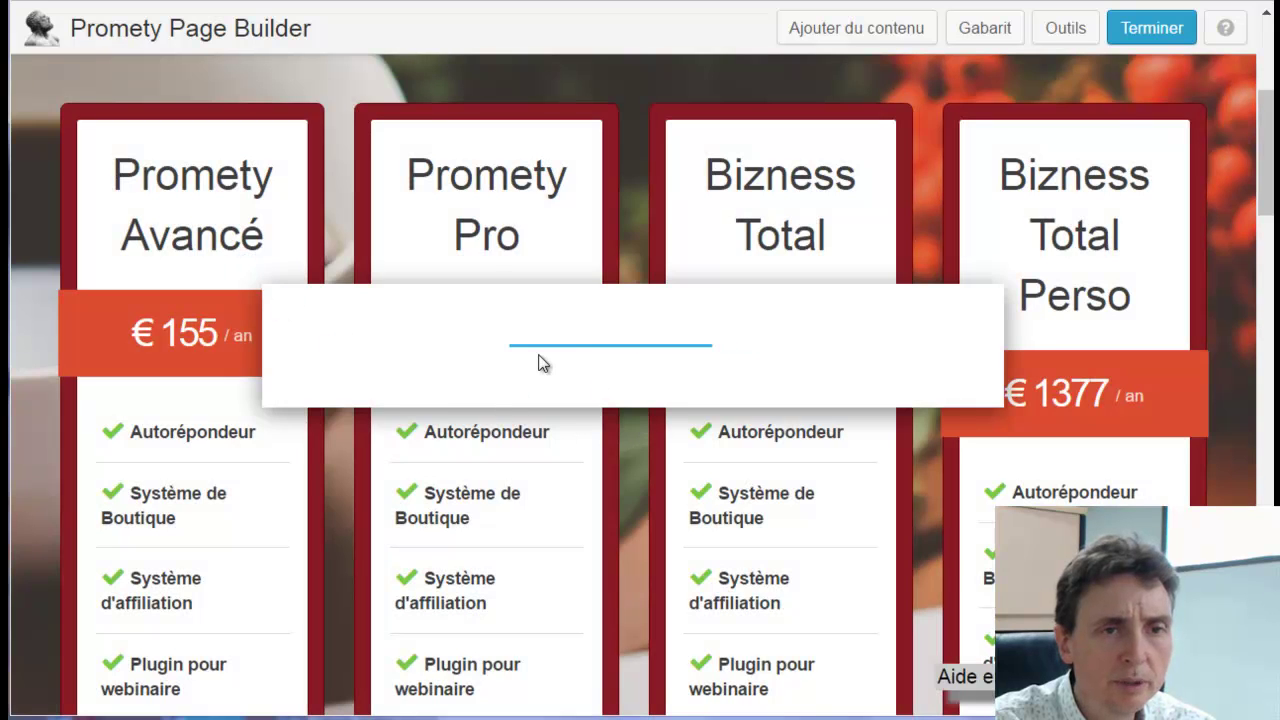
{"action": "left_click_drag", "start_coordinate": [1264, 160], "coordinate": [1268, 366]}
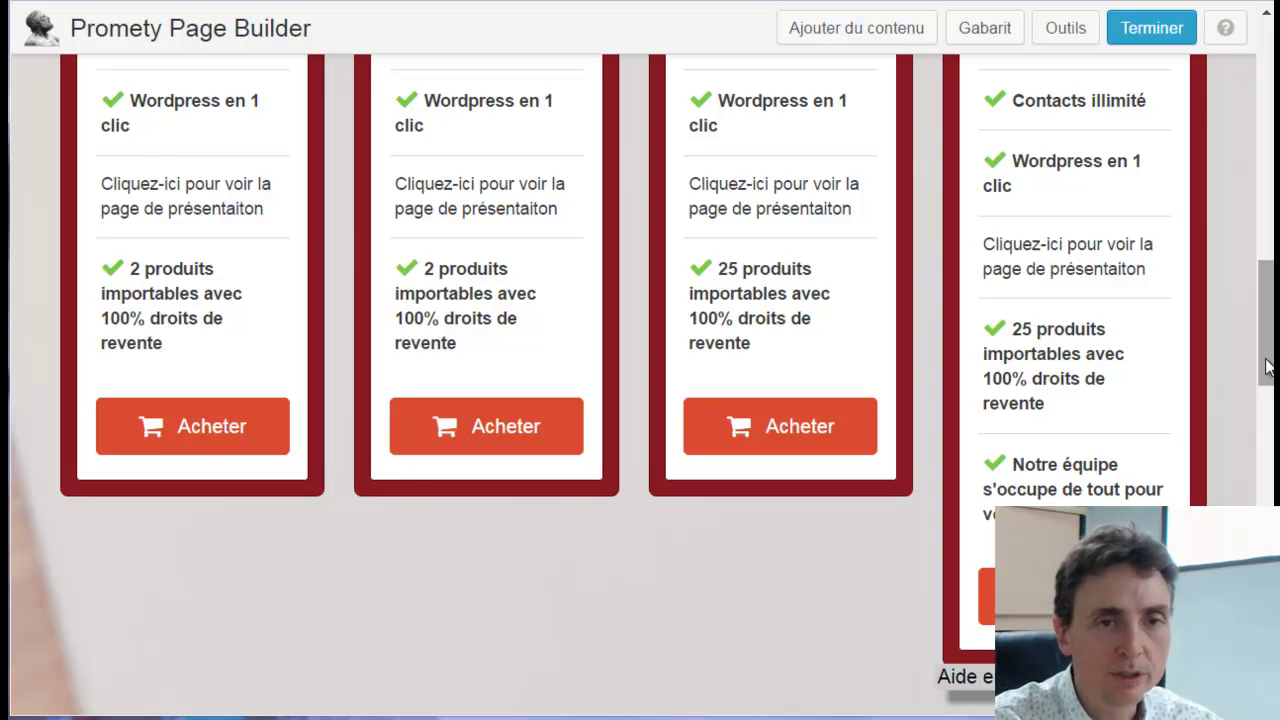
{"action": "left_click_drag", "start_coordinate": [1268, 366], "coordinate": [1266, 90]}
{"action": "left_click", "coordinate": [1153, 37]}
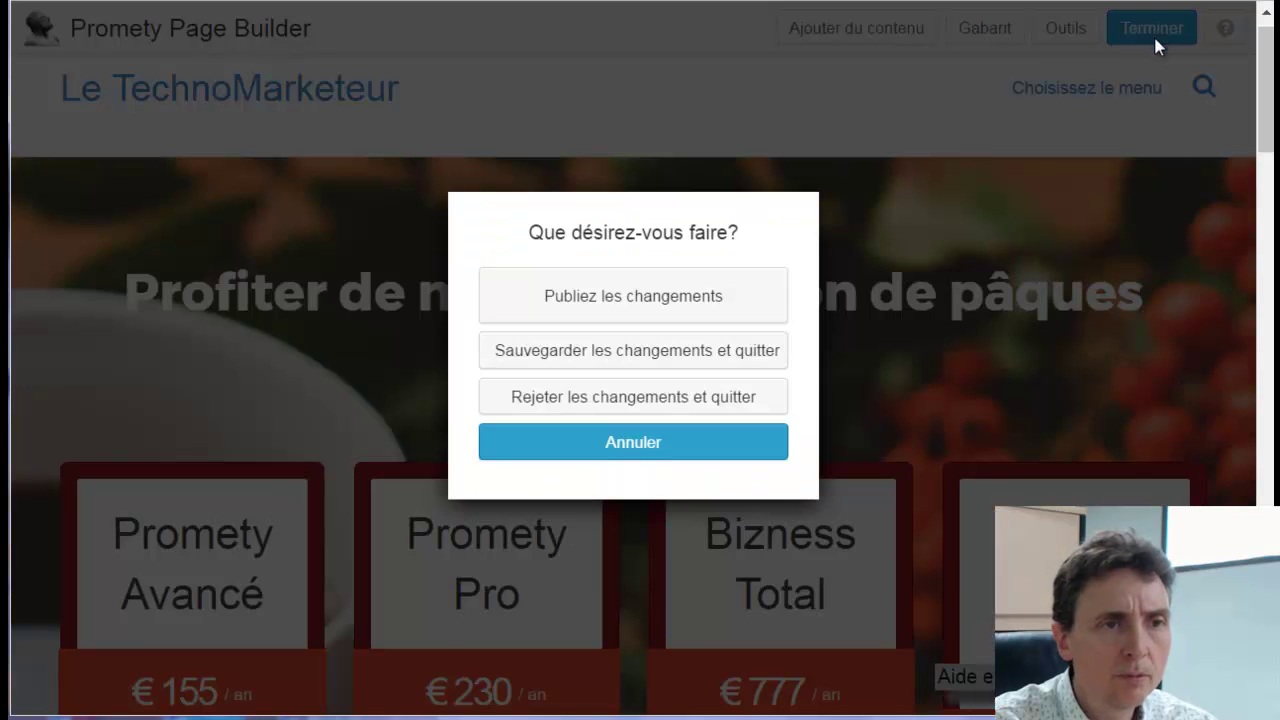
{"action": "left_click", "coordinate": [604, 298]}
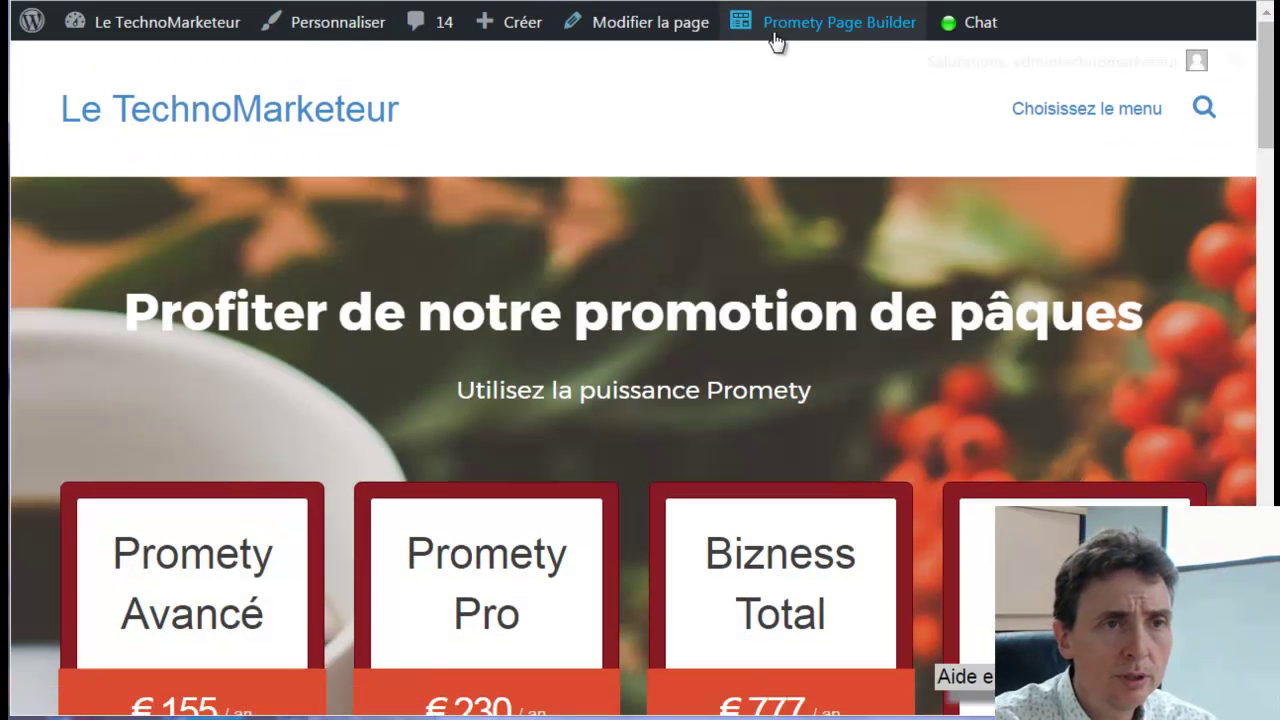
Open the published page's edit screen, set its template (Modèle) to No Header/Footer and update the page
{"action": "left_click", "coordinate": [657, 35]}
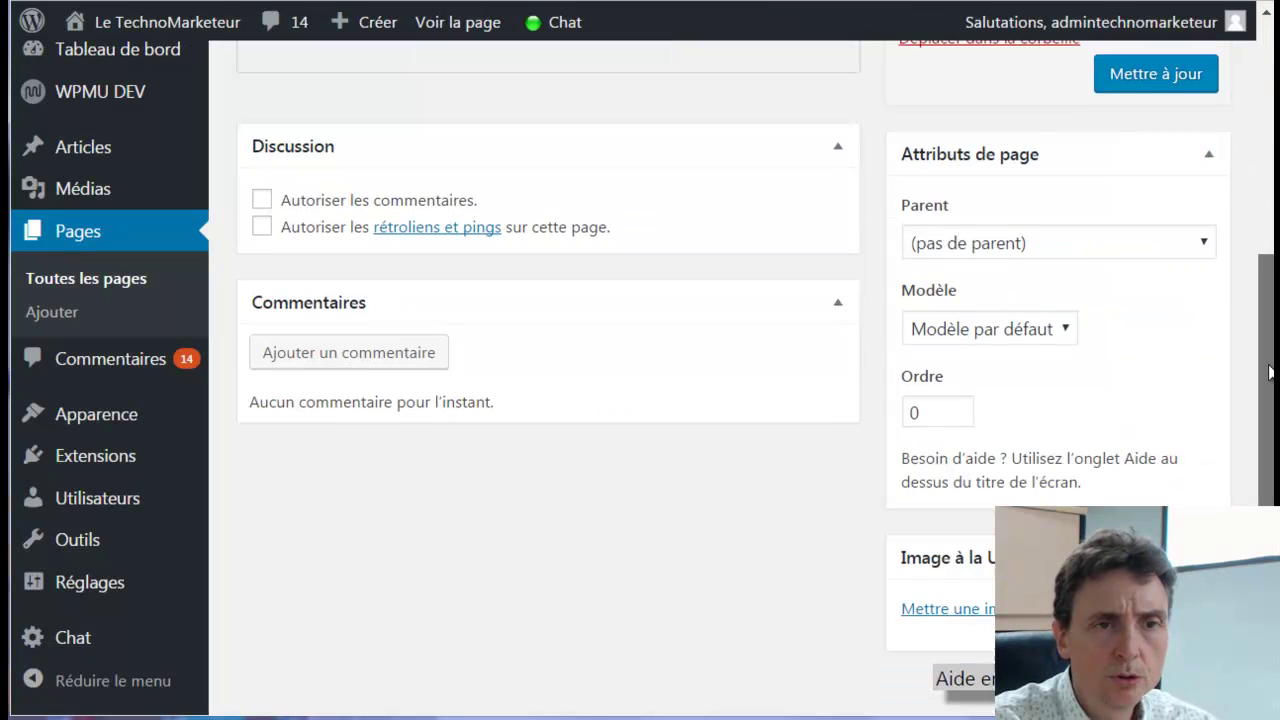
{"action": "left_click_drag", "start_coordinate": [1269, 365], "coordinate": [1270, 388]}
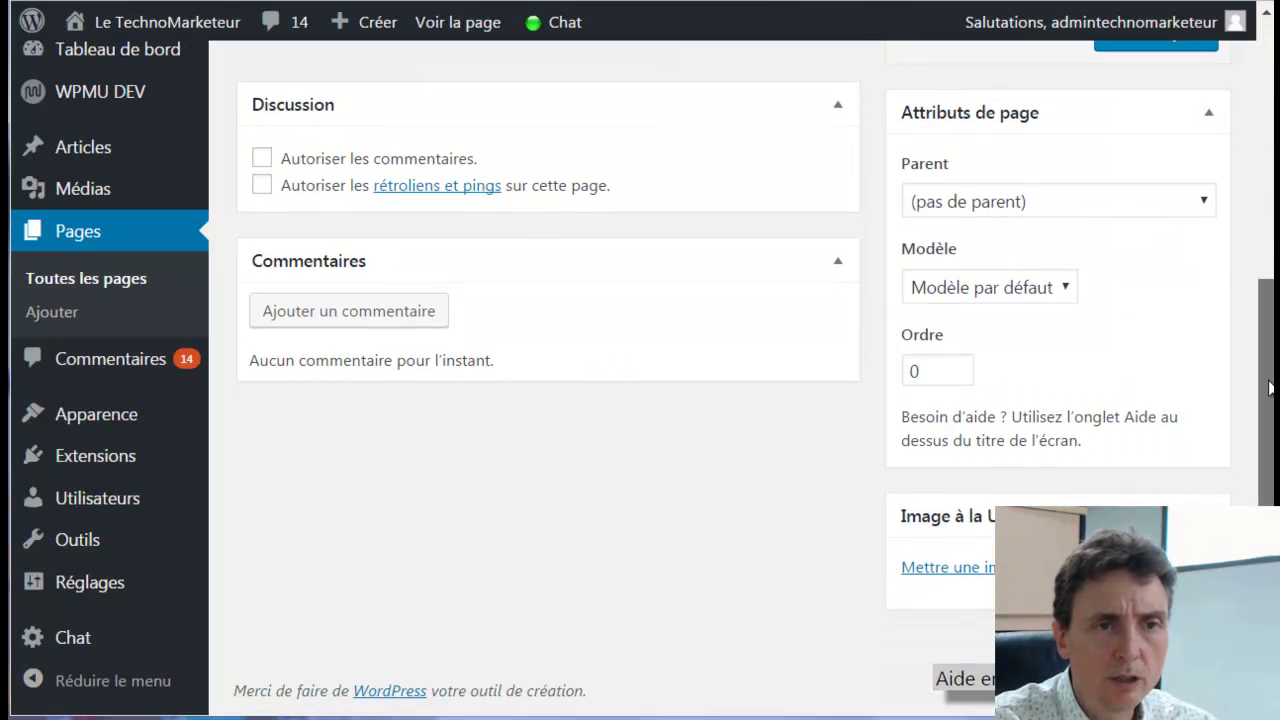
{"action": "left_click", "coordinate": [1066, 290]}
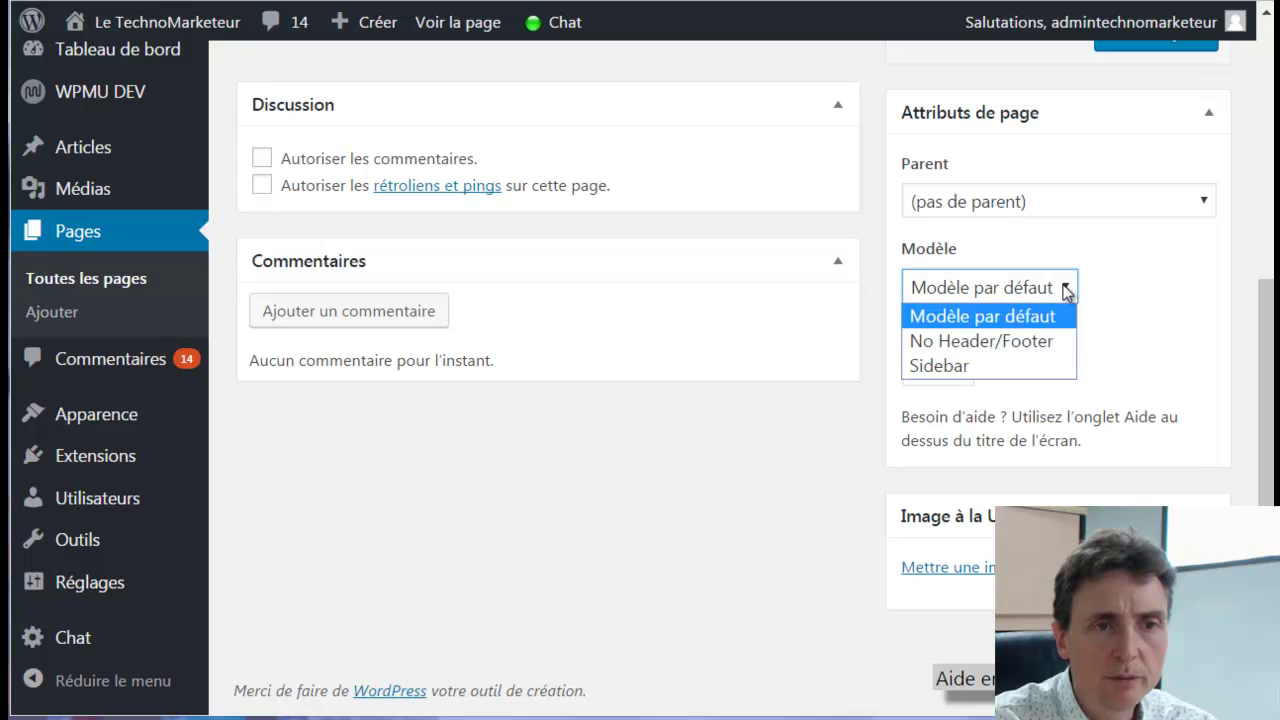
{"action": "left_click", "coordinate": [1022, 340]}
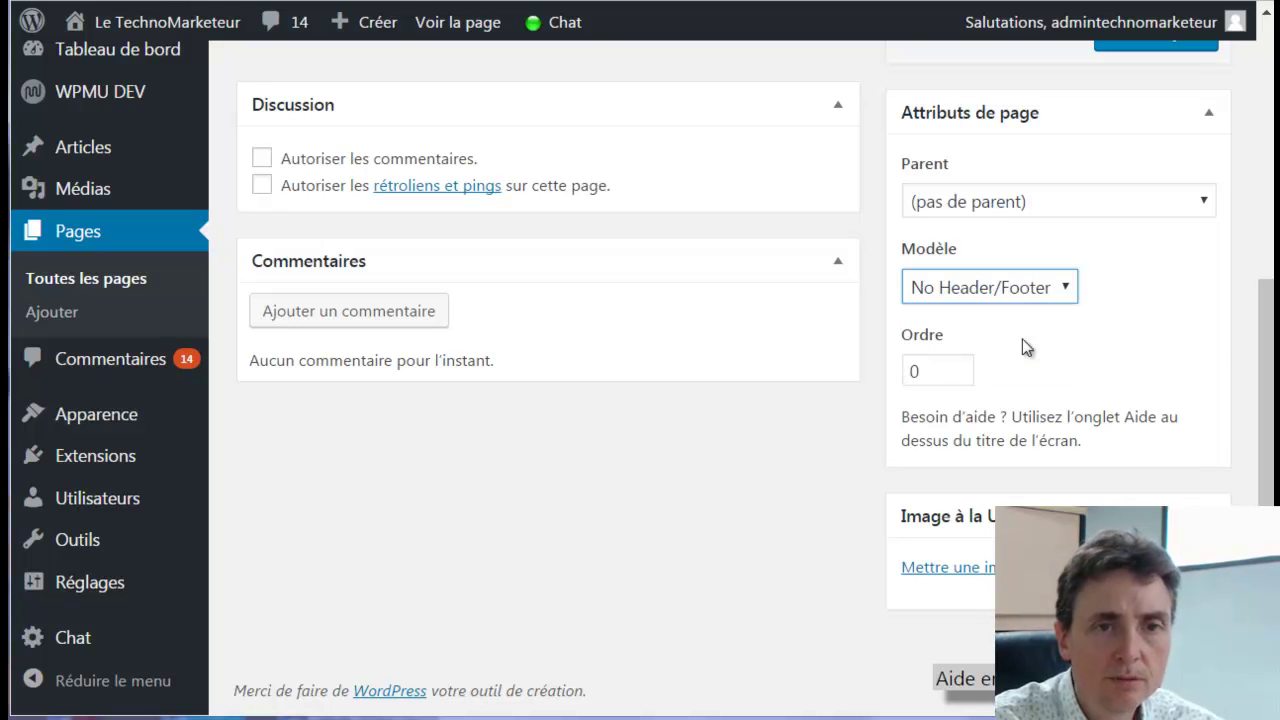
{"action": "scroll", "coordinate": [1190, 300], "scroll_direction": "up", "scroll_amount": 2}
{"action": "left_click", "coordinate": [1168, 256]}
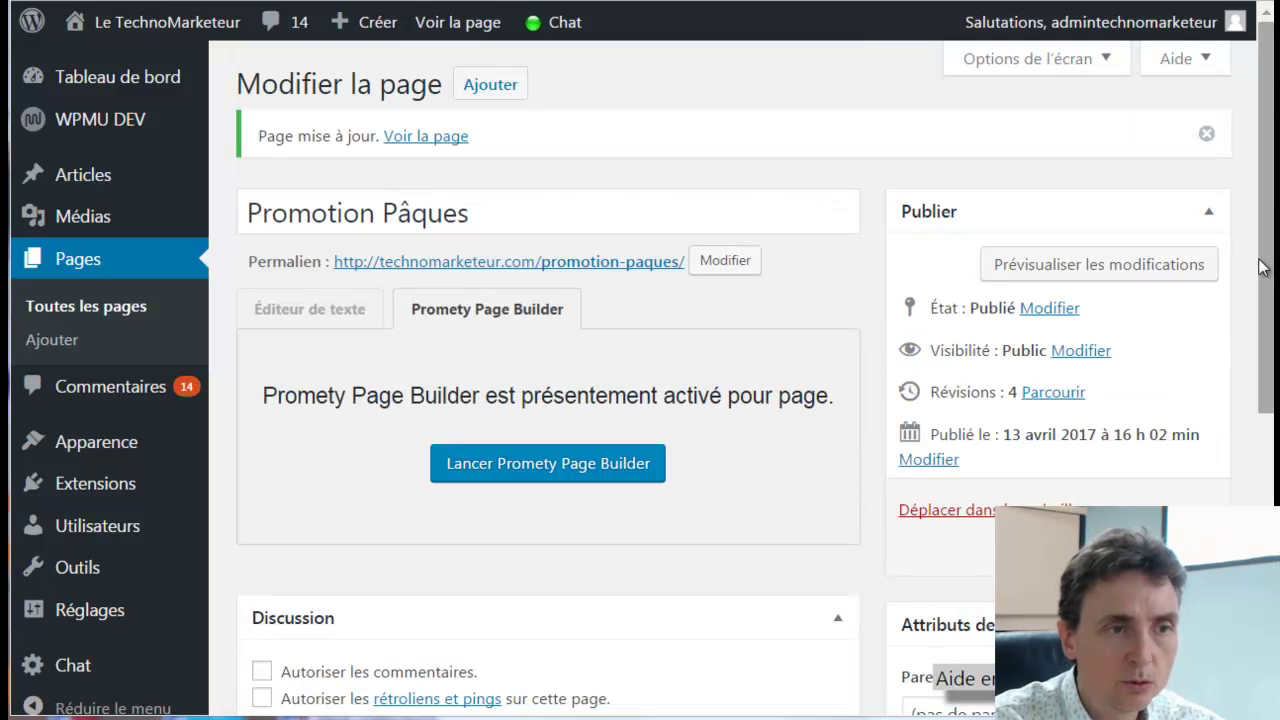
Allow comments on the Promotion Pâques page and update it
{"action": "scroll", "coordinate": [1266, 274], "scroll_direction": "down", "scroll_amount": 3}
{"action": "left_click", "coordinate": [262, 418]}
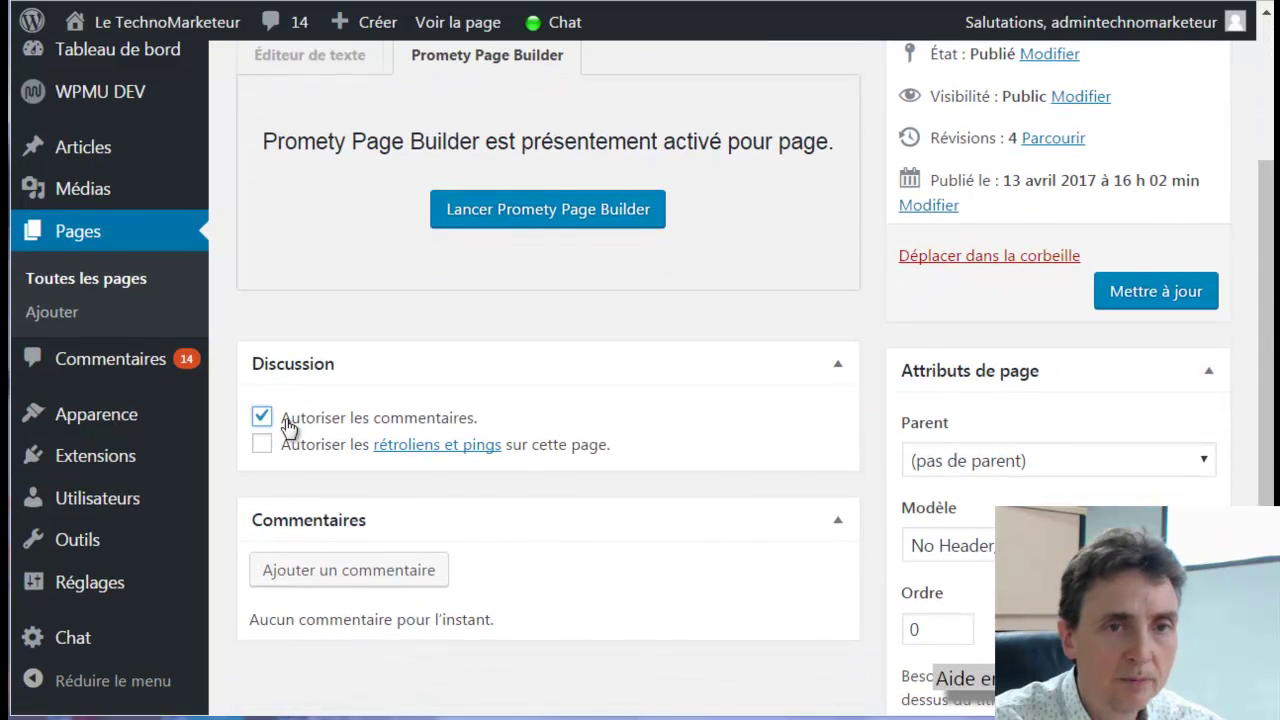
{"action": "left_click", "coordinate": [1160, 290]}
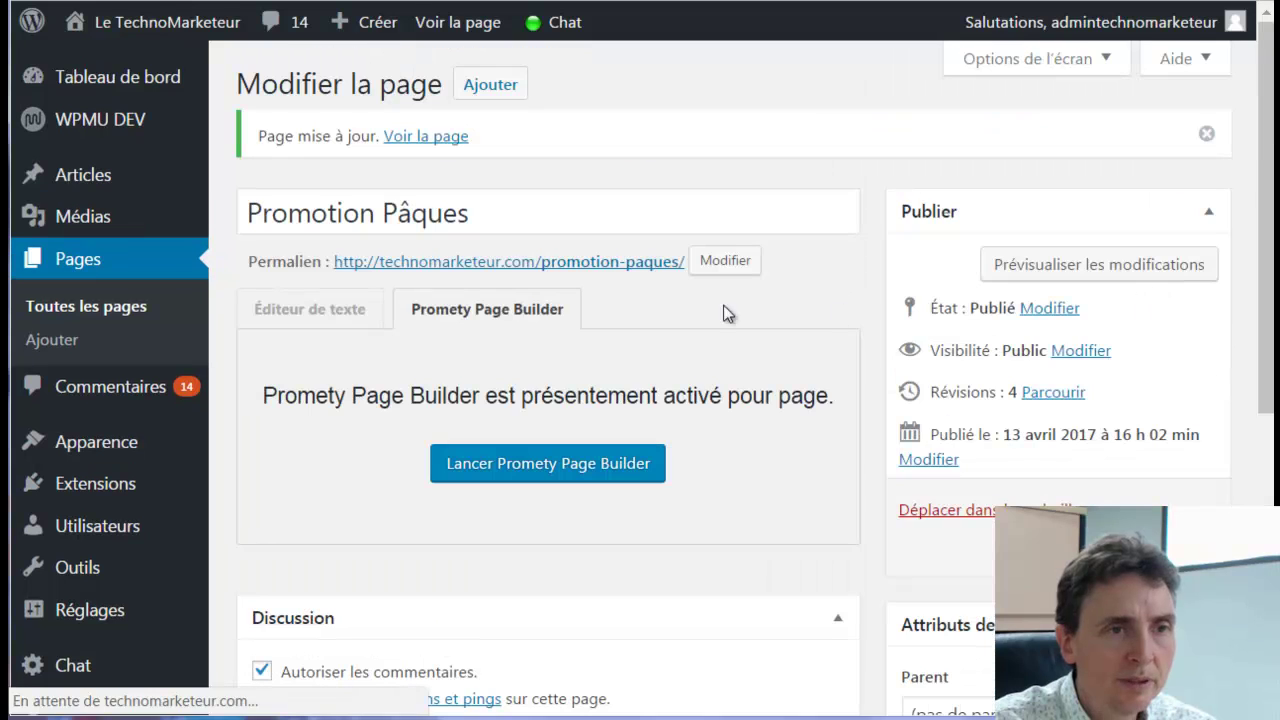
Open the page's permalink in a new tab and review the live page from the pricing boxes down to the comment form
{"action": "right_click", "coordinate": [586, 266]}
{"action": "left_click", "coordinate": [622, 278]}
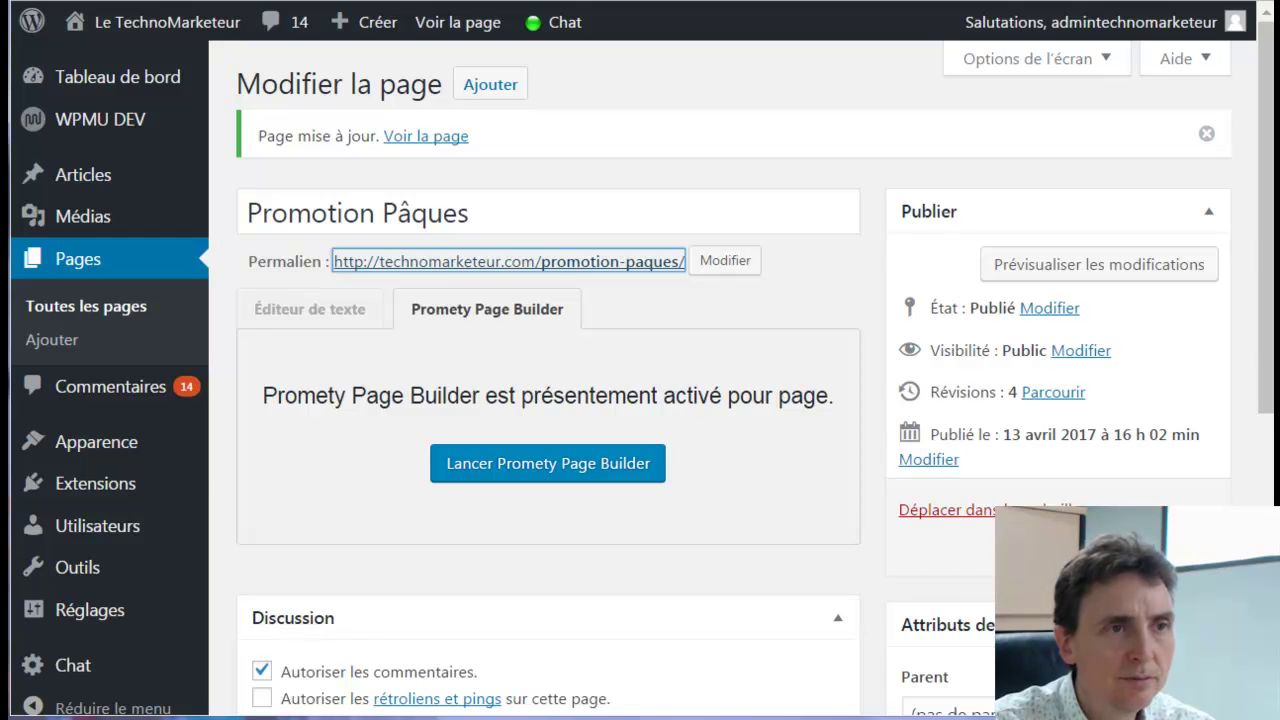
{"action": "left_click", "coordinate": [514, 2]}
{"action": "left_click_drag", "start_coordinate": [1266, 73], "coordinate": [1266, 492]}
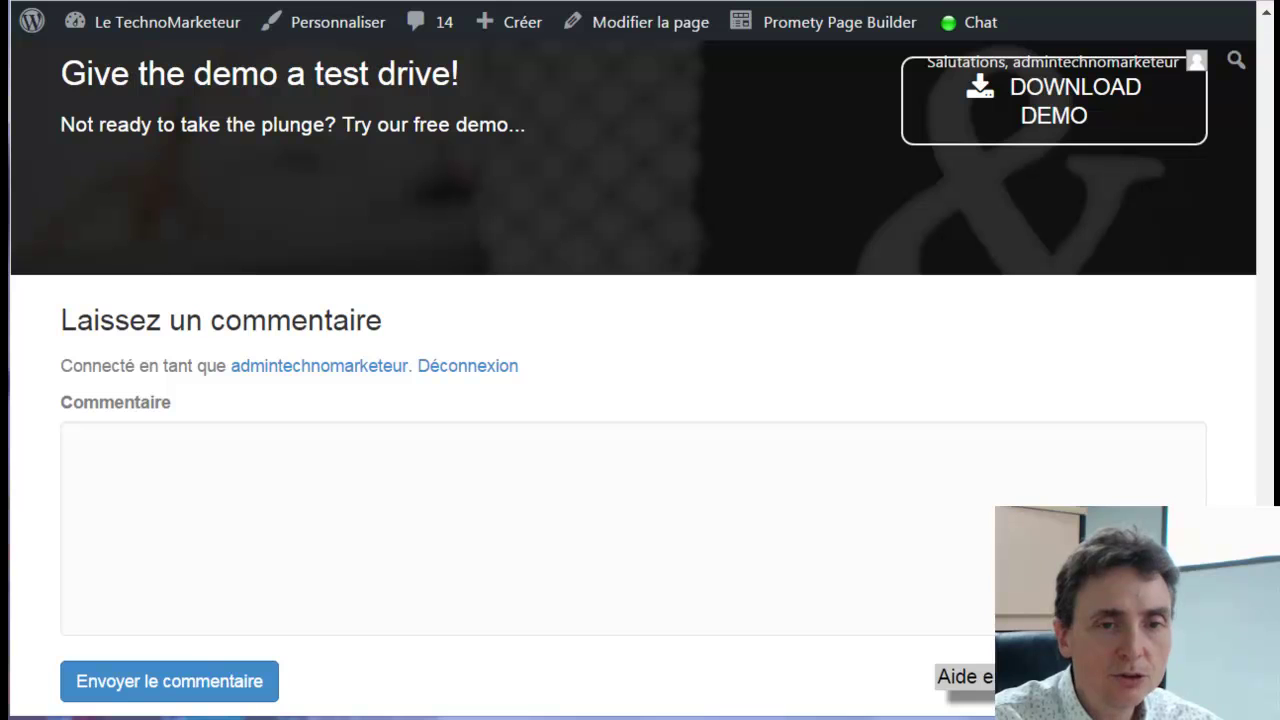
{"action": "scroll", "coordinate": [634, 380], "scroll_direction": "up", "scroll_amount": 2}
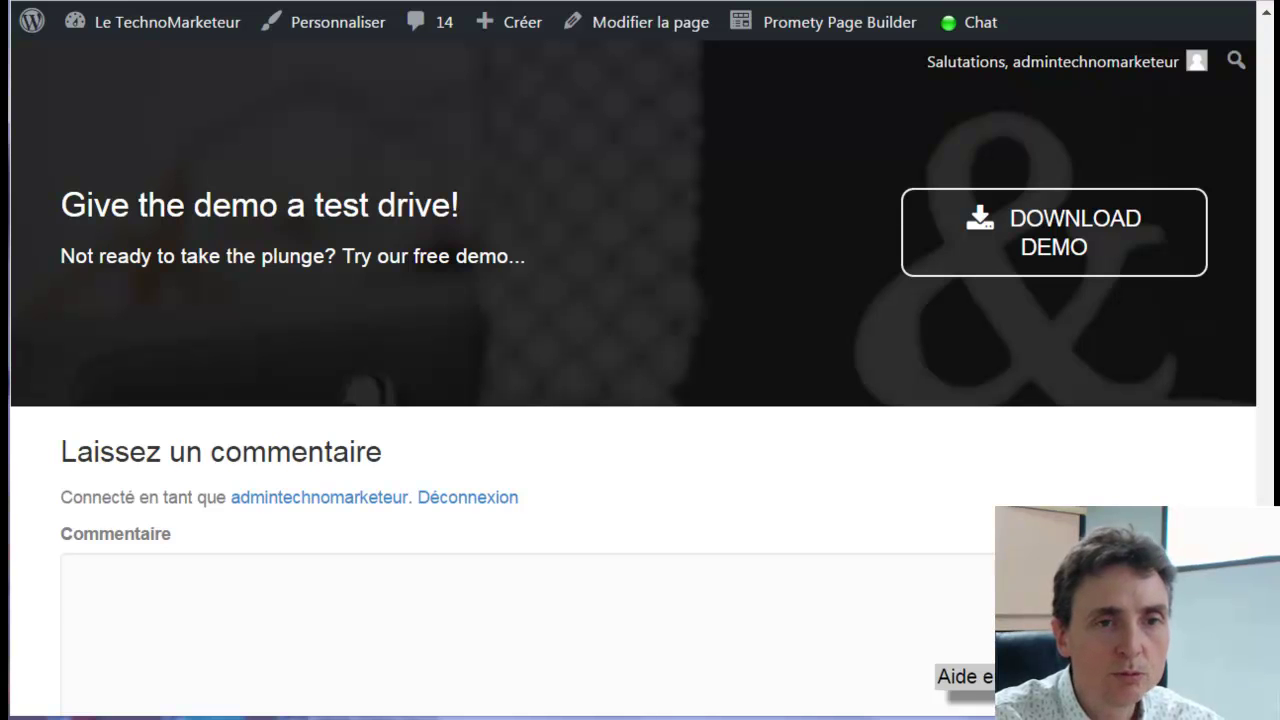
{"action": "scroll", "coordinate": [634, 380], "scroll_direction": "up", "scroll_amount": 12}
{"action": "scroll", "coordinate": [790, 348], "scroll_direction": "up", "scroll_amount": 5}
{"action": "scroll", "coordinate": [790, 348], "scroll_direction": "down", "scroll_amount": 2}
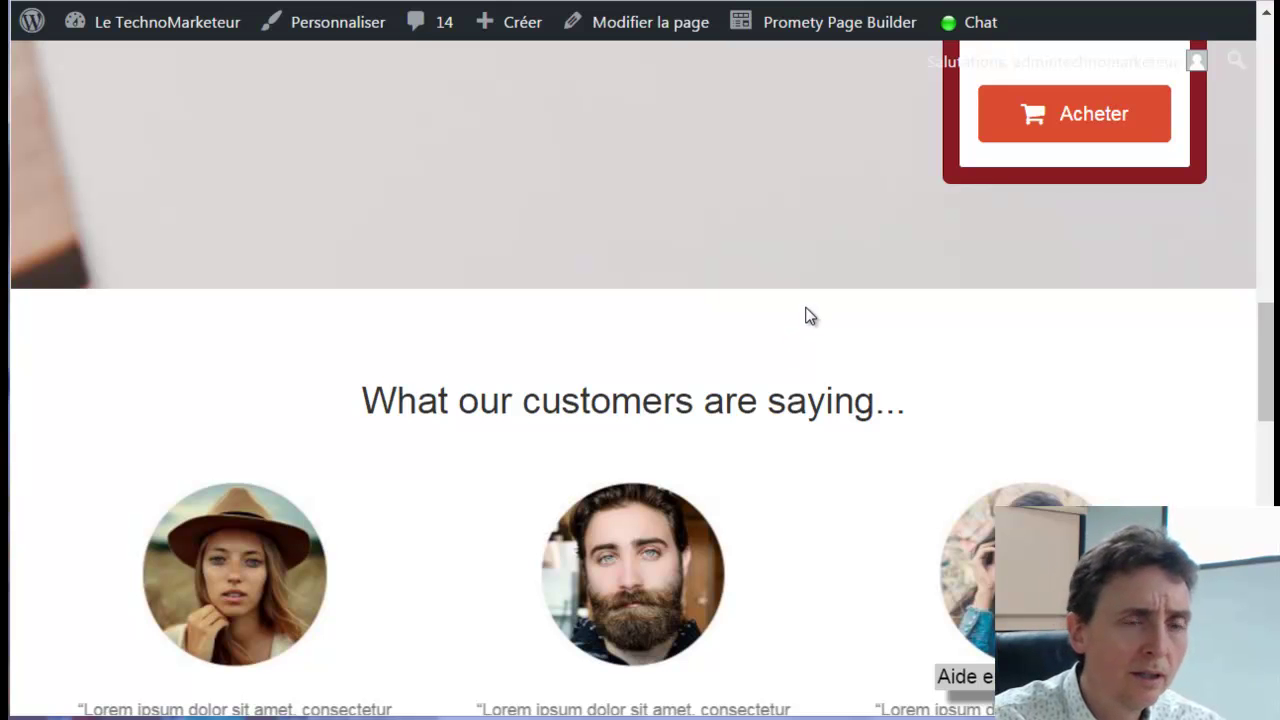
Create a new page and insert a WordPress Chat shortcode into its content with the default settings
{"action": "left_click", "coordinate": [642, 33]}
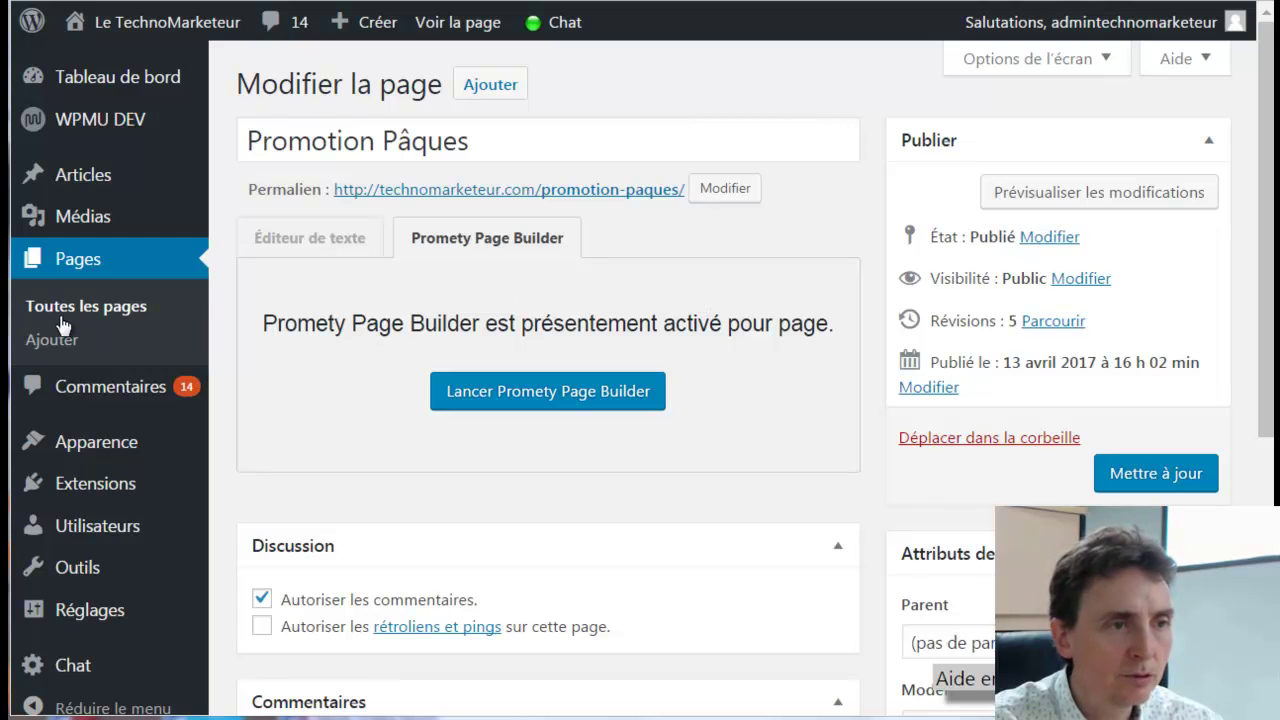
{"action": "left_click", "coordinate": [36, 342]}
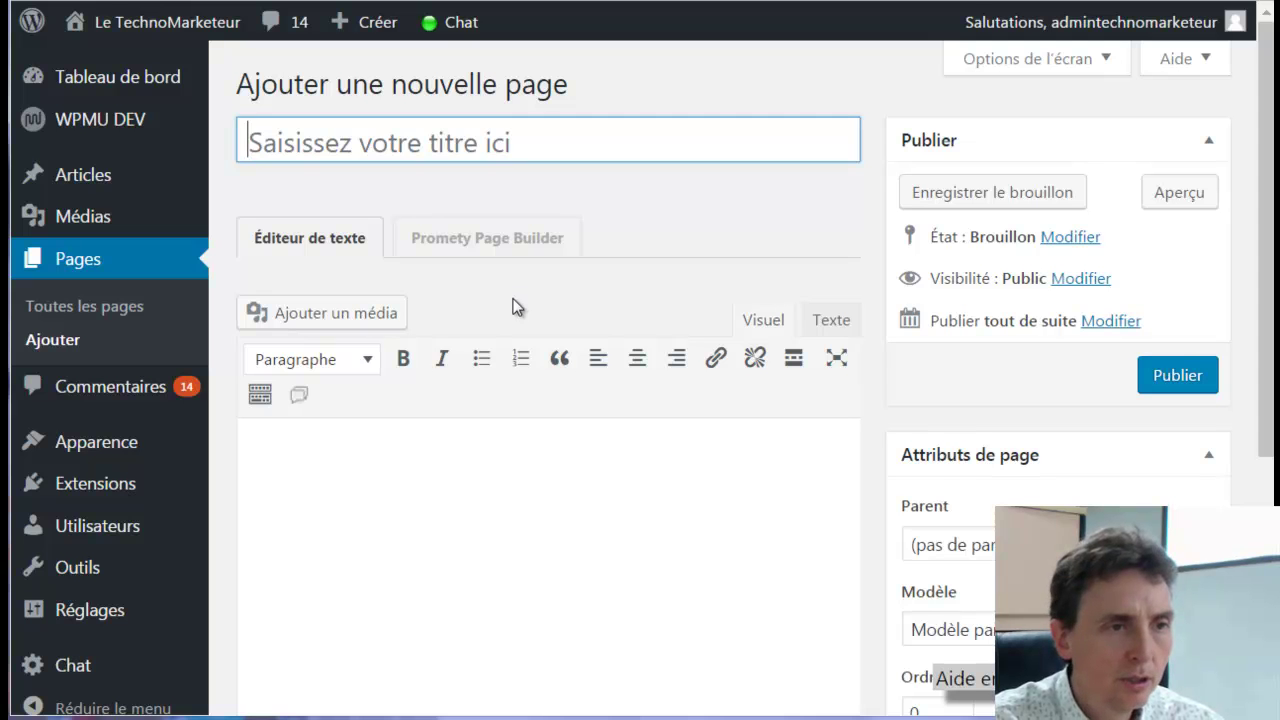
{"action": "left_click", "coordinate": [298, 400]}
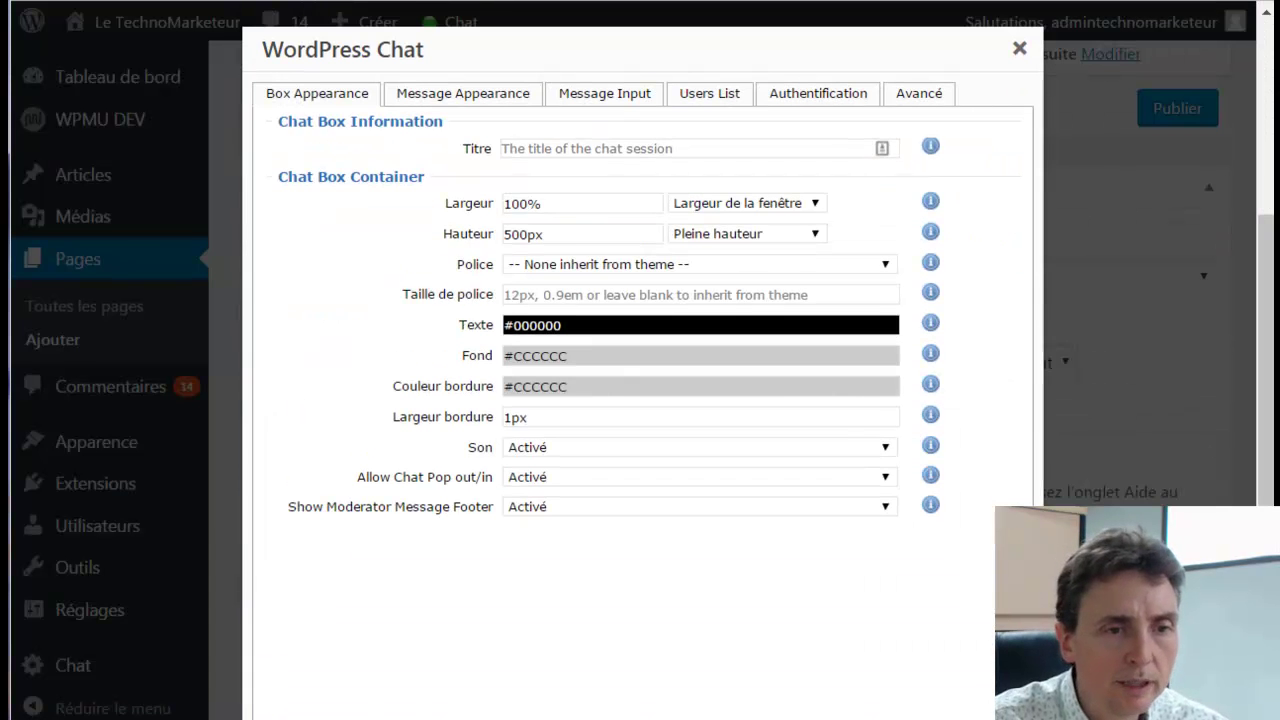
{"action": "left_click", "coordinate": [664, 717]}
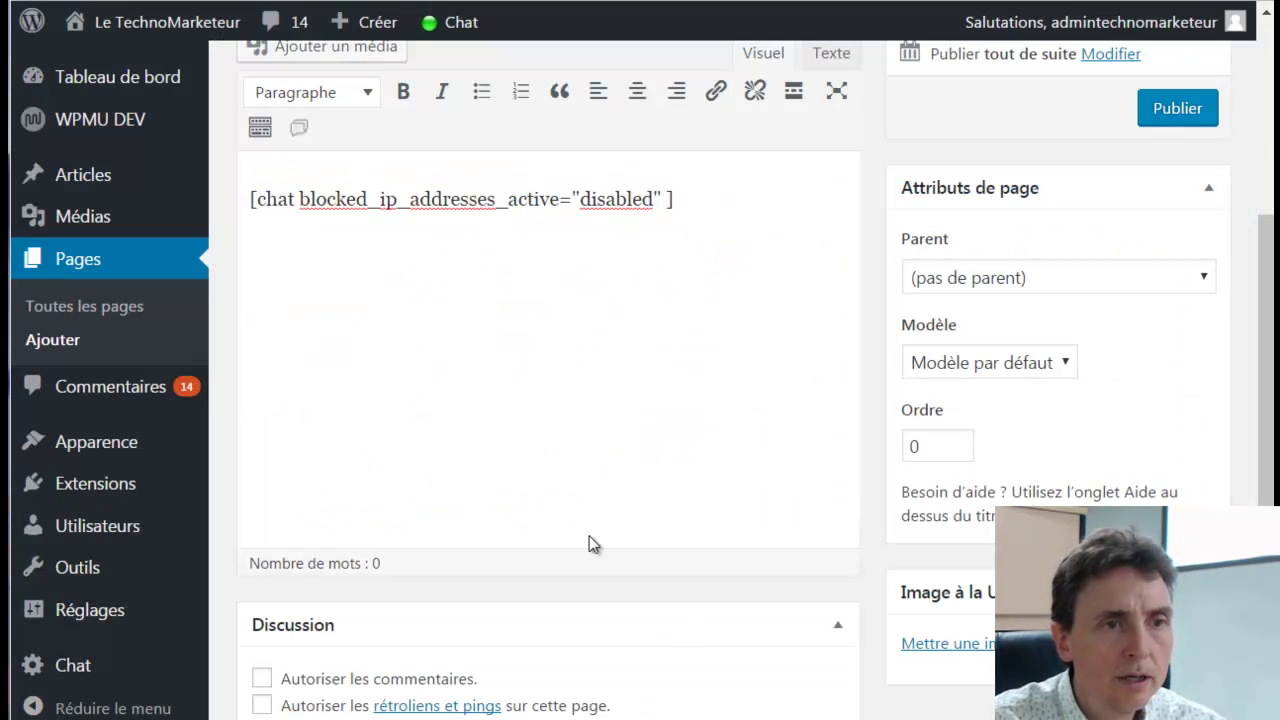
Copy the whole chat shortcode [chat blocked_ip_addresses_active="disabled" ] from the new page's text
{"action": "left_click_drag", "start_coordinate": [698, 206], "coordinate": [260, 203]}
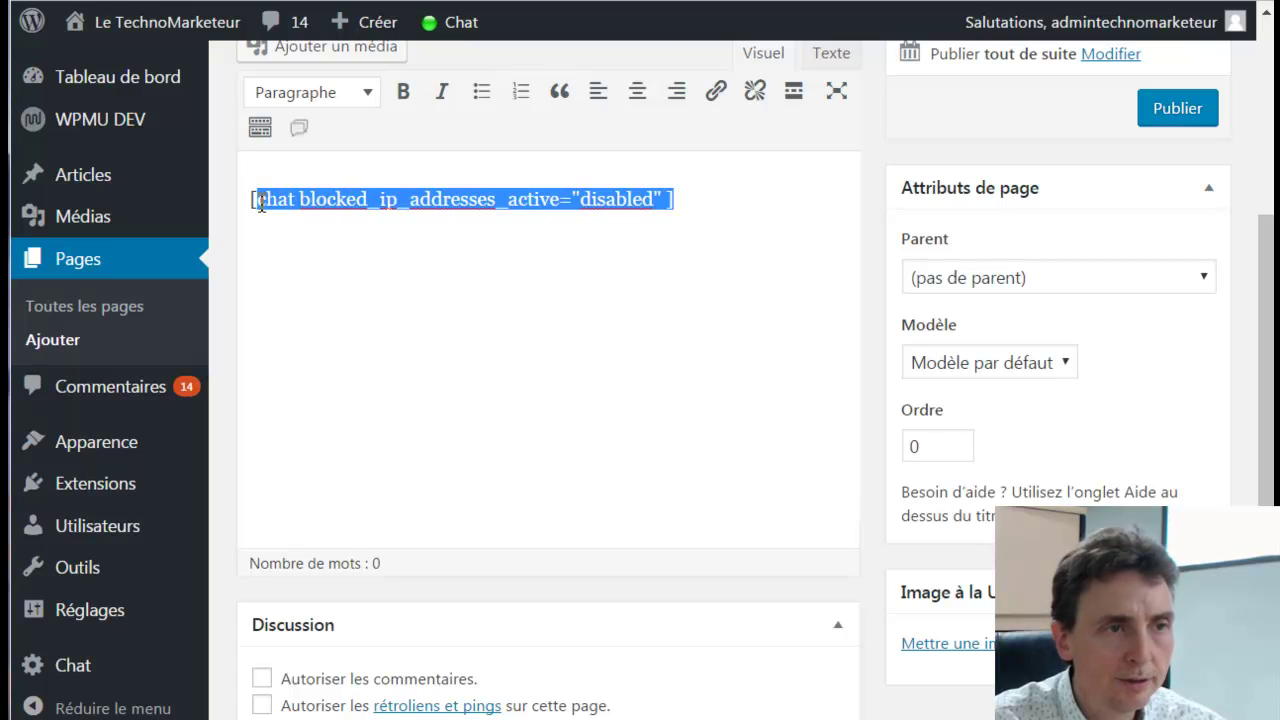
{"action": "right_click", "coordinate": [332, 200]}
{"action": "left_click", "coordinate": [374, 246]}
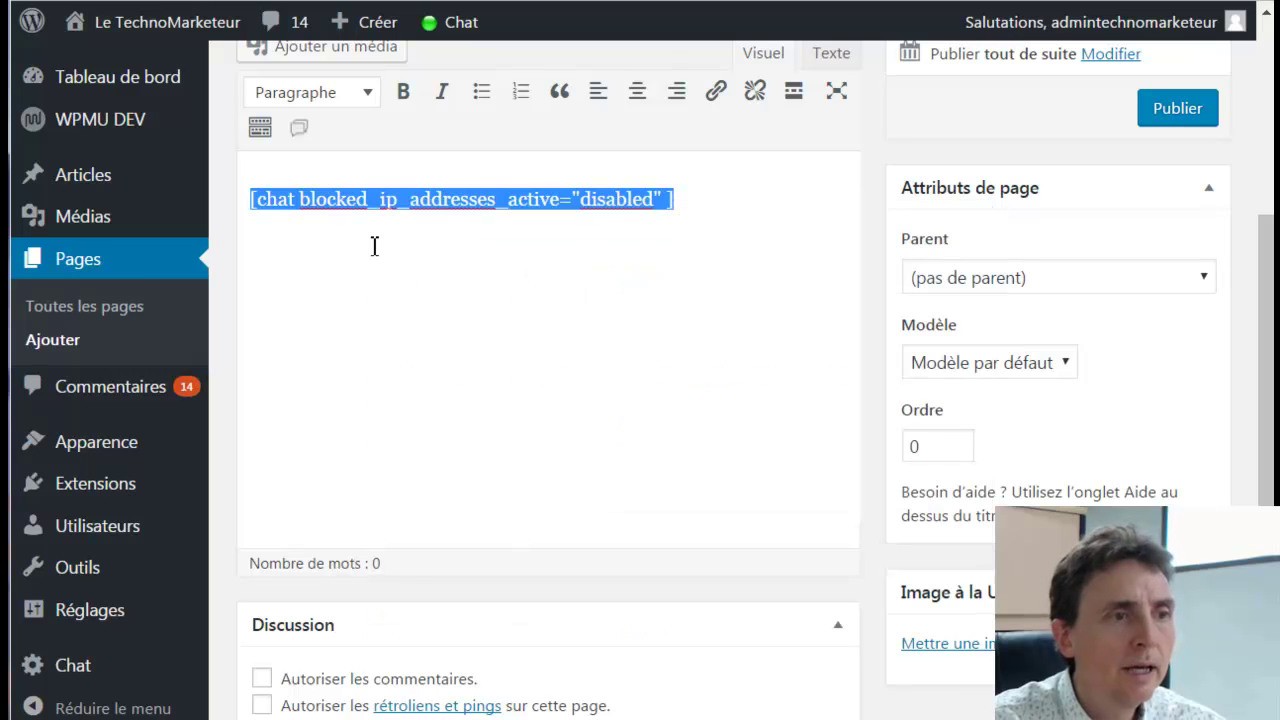
Leave the new page without saving and open the Promotion Pâques page in Promety Page Builder
{"action": "left_click", "coordinate": [60, 305]}
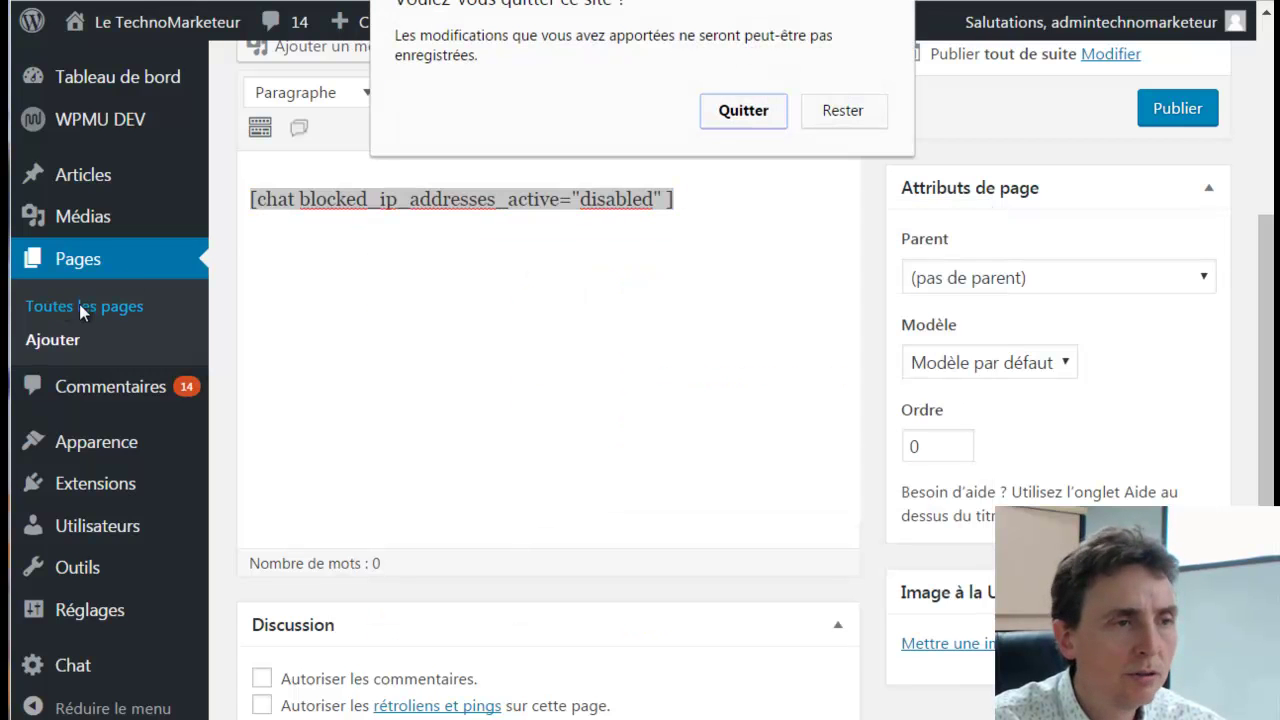
{"action": "left_click", "coordinate": [728, 111]}
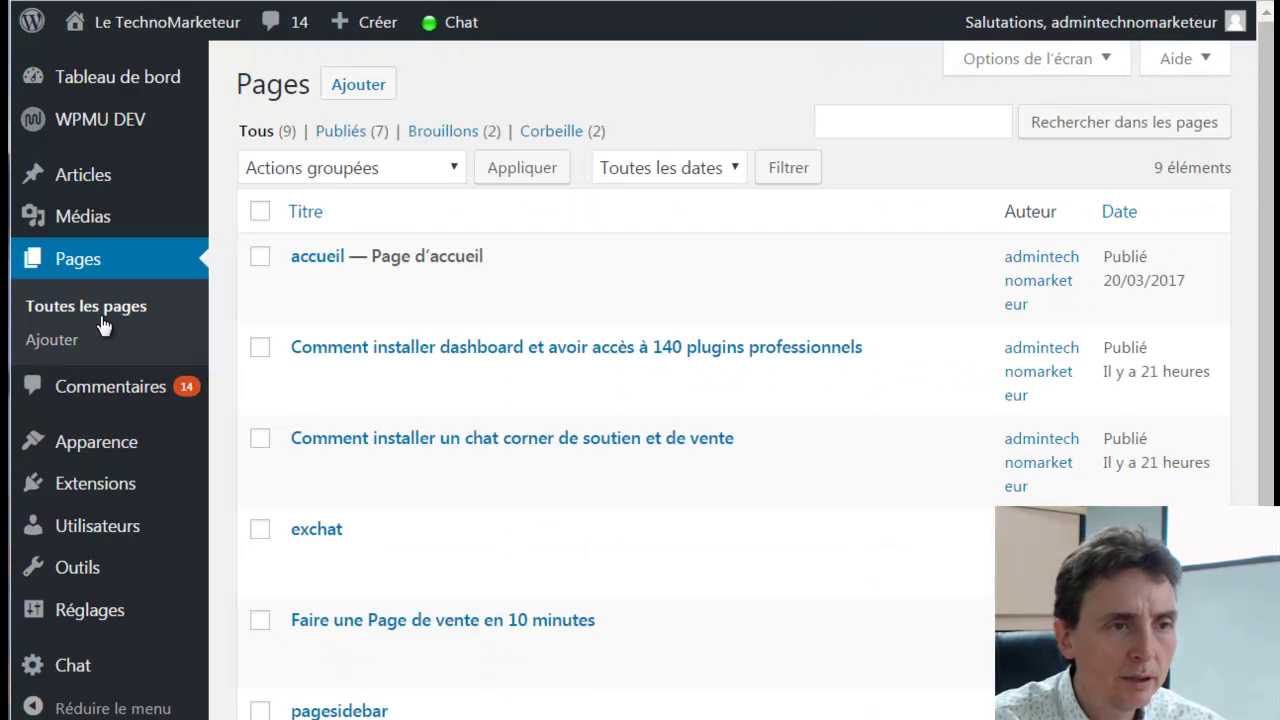
{"action": "scroll", "coordinate": [382, 350], "scroll_direction": "down", "scroll_amount": 4}
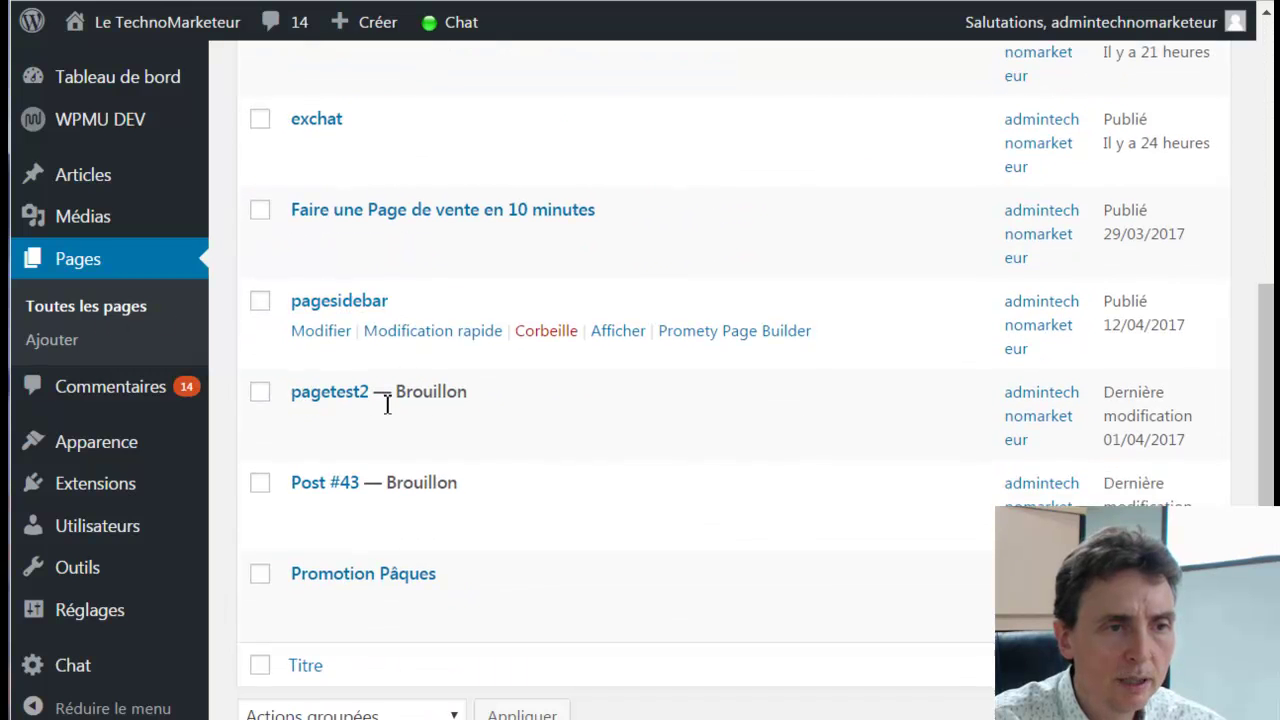
{"action": "mouse_move", "coordinate": [514, 603]}
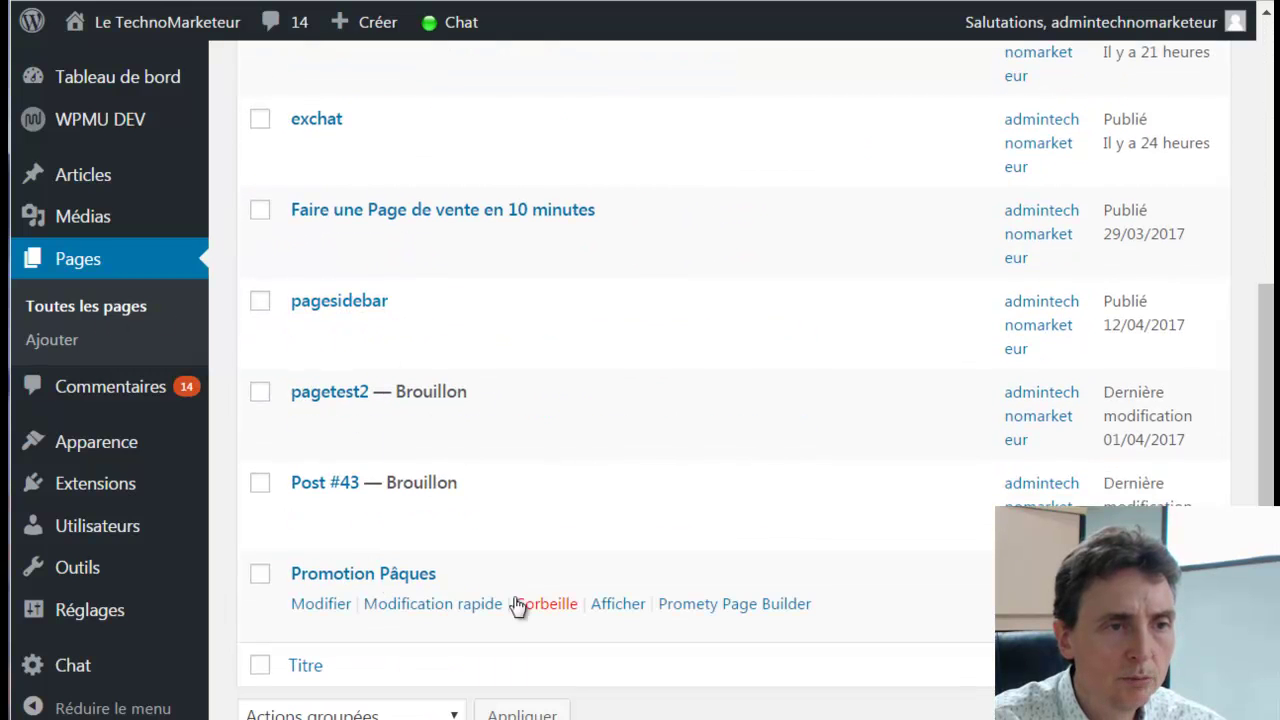
{"action": "left_click", "coordinate": [321, 605]}
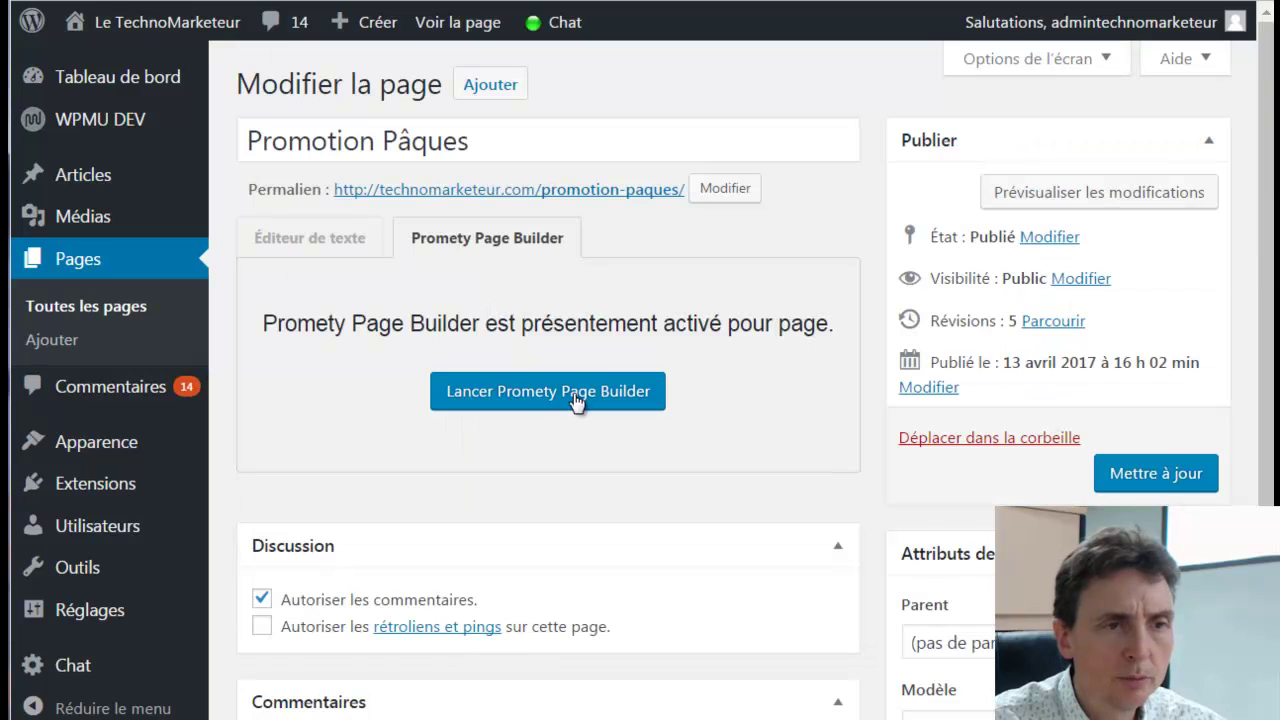
{"action": "left_click", "coordinate": [575, 395]}
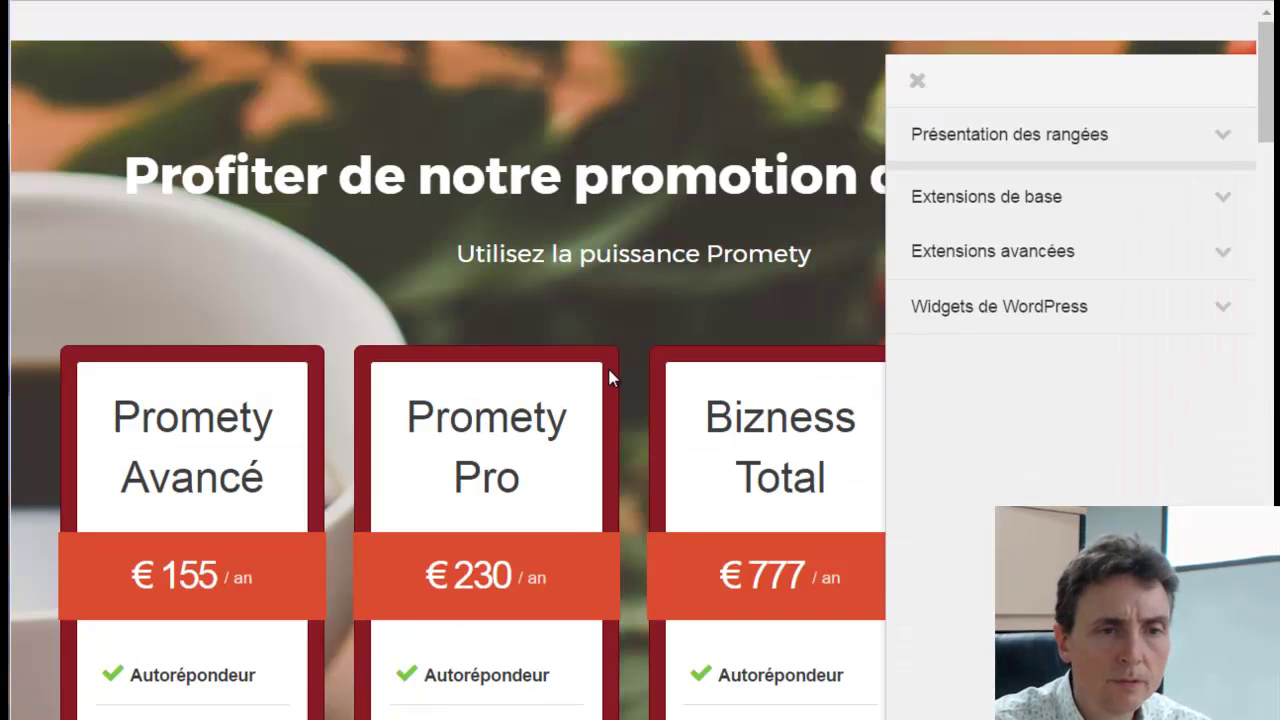
Delete the "What our customers are saying..." row below the pricing boxes
{"action": "left_click_drag", "start_coordinate": [1266, 93], "coordinate": [1272, 387]}
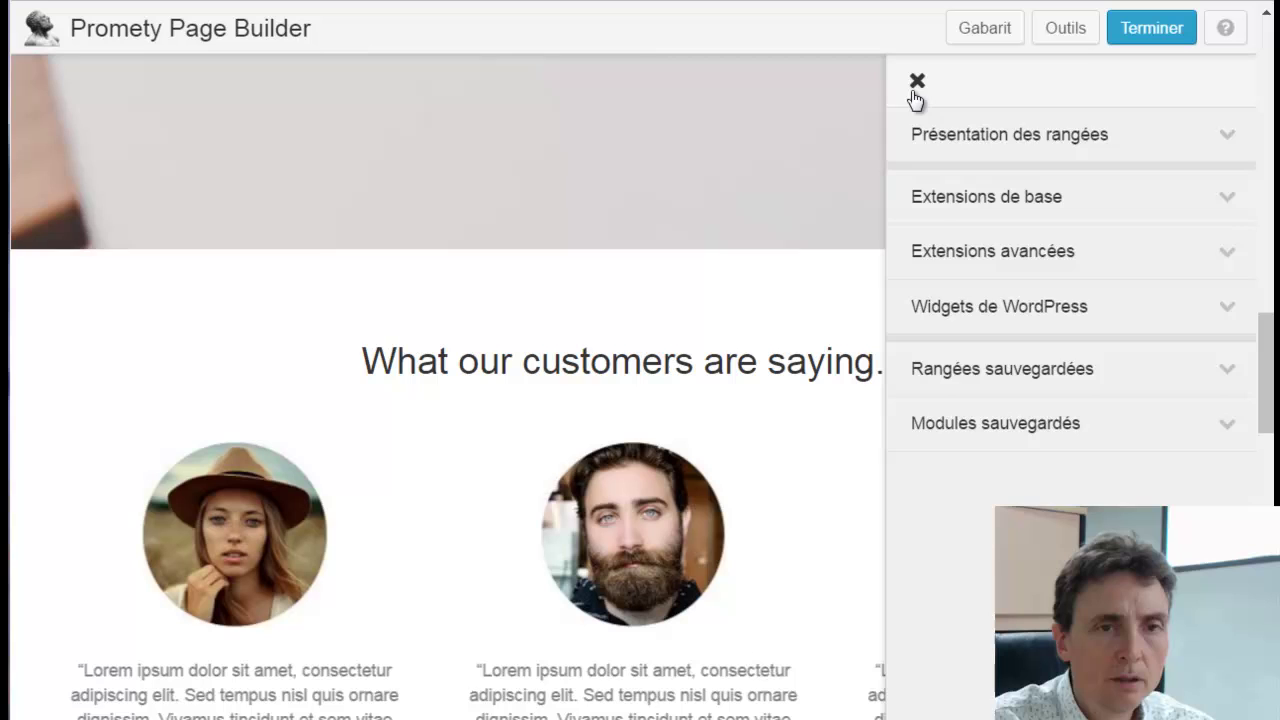
{"action": "left_click", "coordinate": [916, 82]}
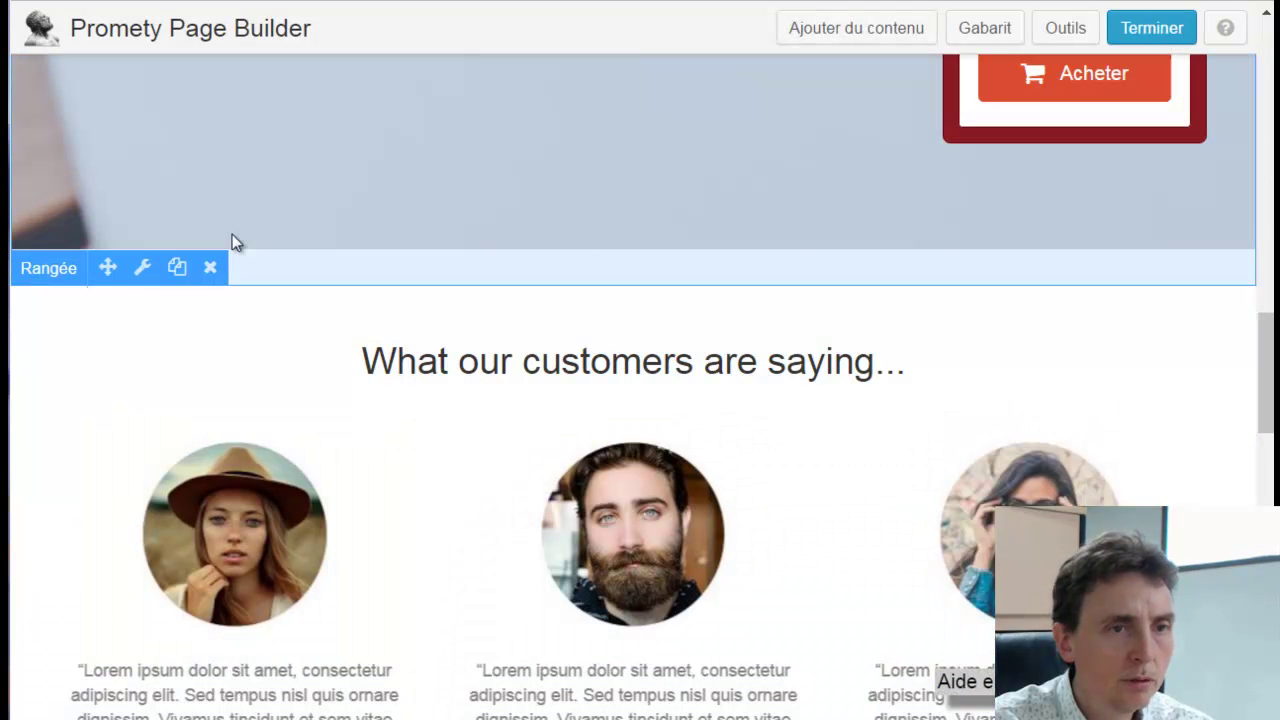
{"action": "scroll", "coordinate": [213, 407], "scroll_direction": "down", "scroll_amount": 3}
{"action": "scroll", "coordinate": [213, 407], "scroll_direction": "up", "scroll_amount": 3}
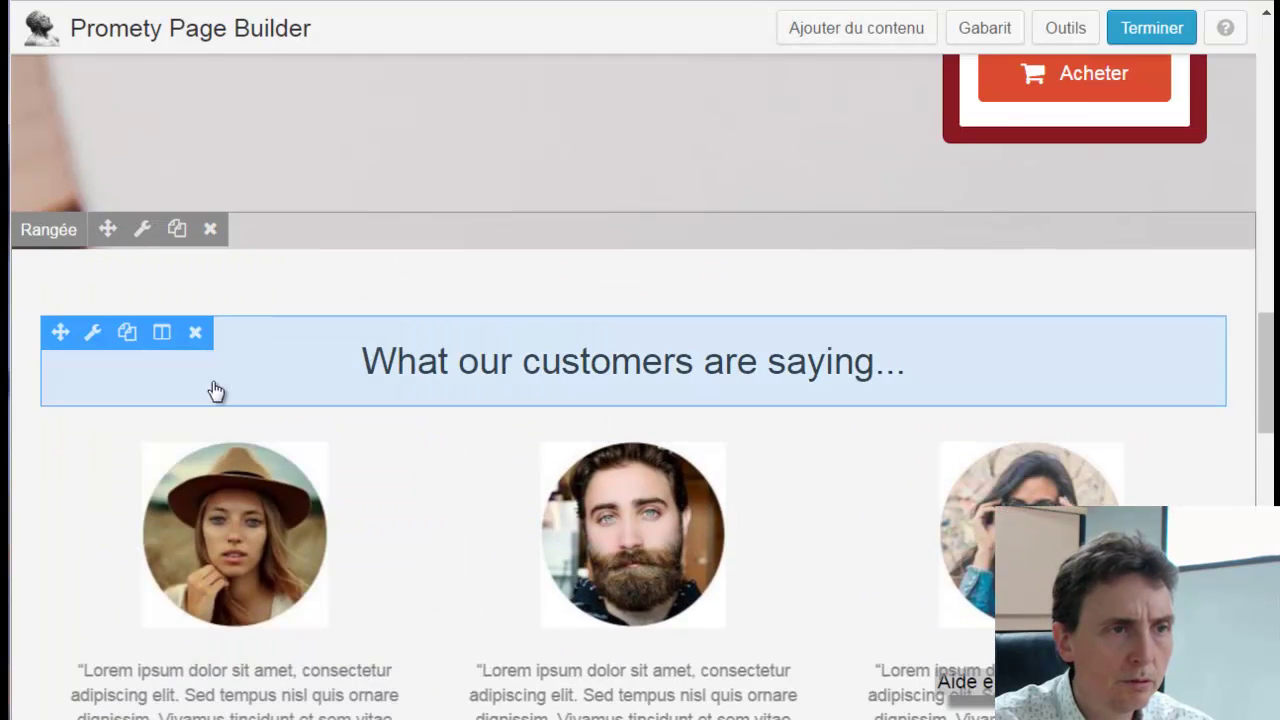
{"action": "left_click", "coordinate": [210, 230]}
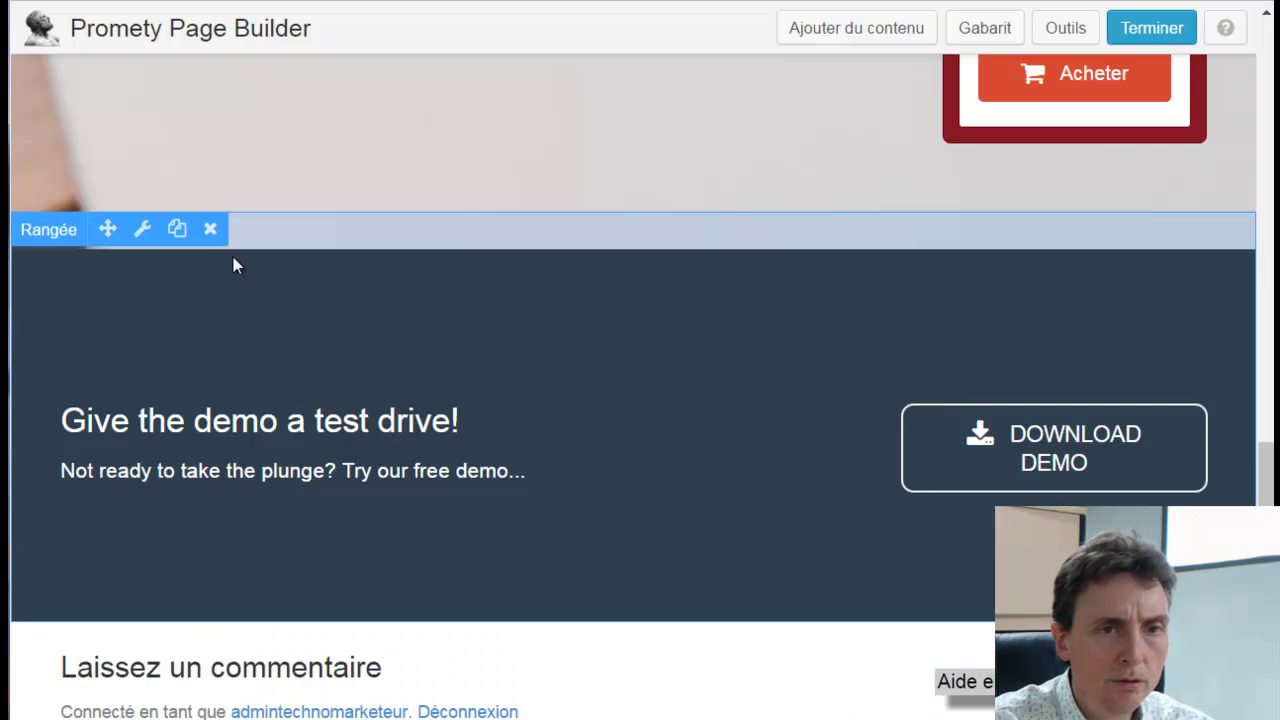
Add a text editor module between the "Give the demo a test drive!" row and the comment form, paste the chat shortcode into it and save
{"action": "scroll", "coordinate": [445, 466], "scroll_direction": "down", "scroll_amount": 2}
{"action": "scroll", "coordinate": [448, 467], "scroll_direction": "up", "scroll_amount": 2}
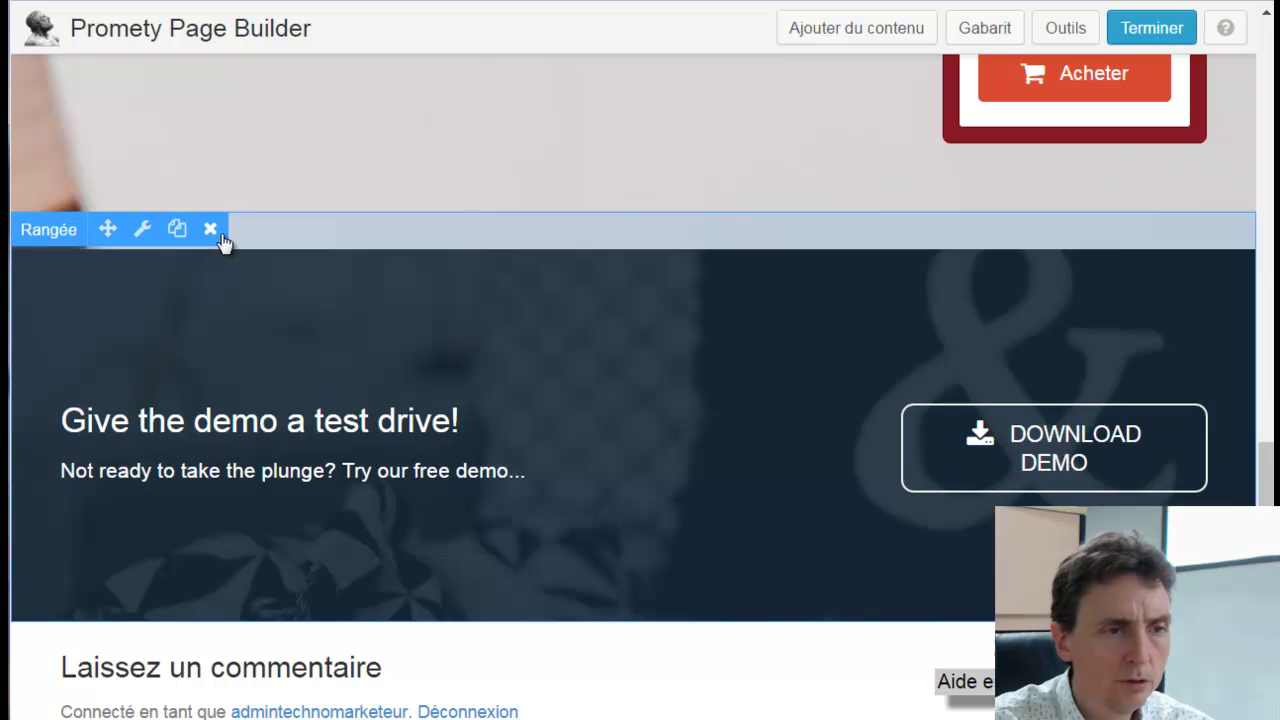
{"action": "scroll", "coordinate": [270, 310], "scroll_direction": "down", "scroll_amount": 2}
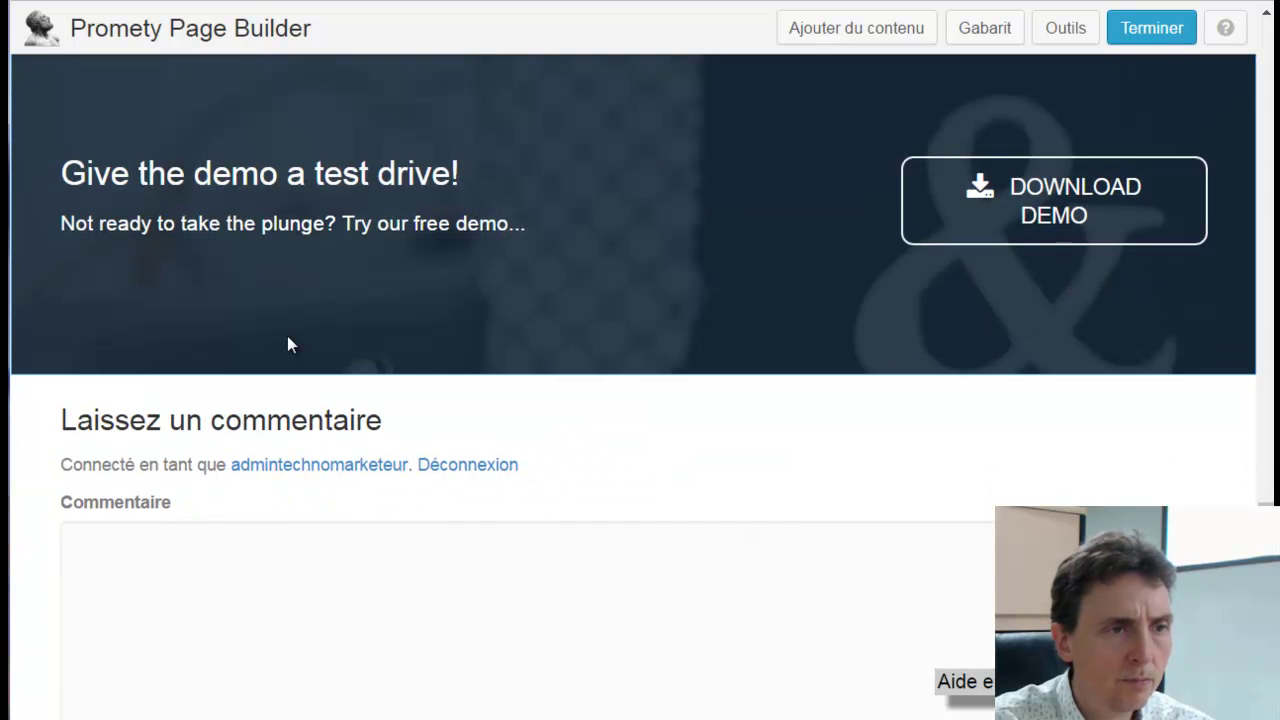
{"action": "scroll", "coordinate": [287, 335], "scroll_direction": "up", "scroll_amount": 1}
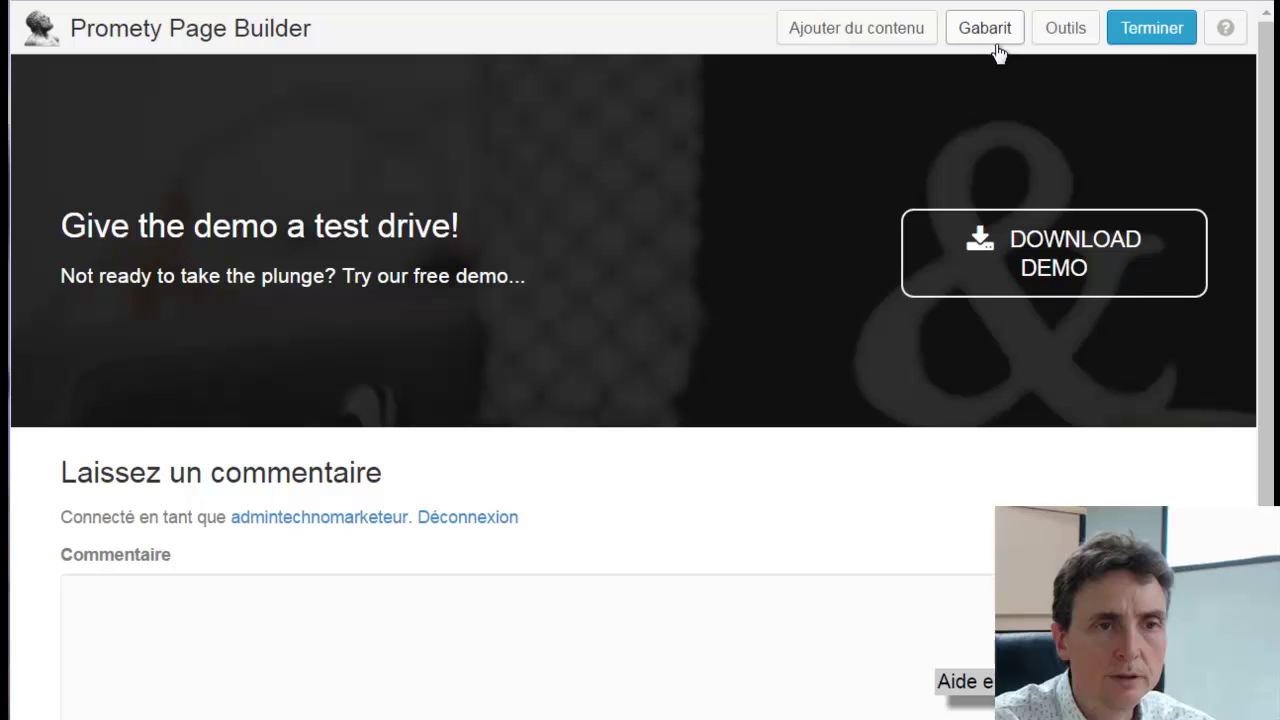
{"action": "left_click", "coordinate": [858, 28]}
{"action": "left_click_drag", "start_coordinate": [1034, 187], "coordinate": [530, 598]}
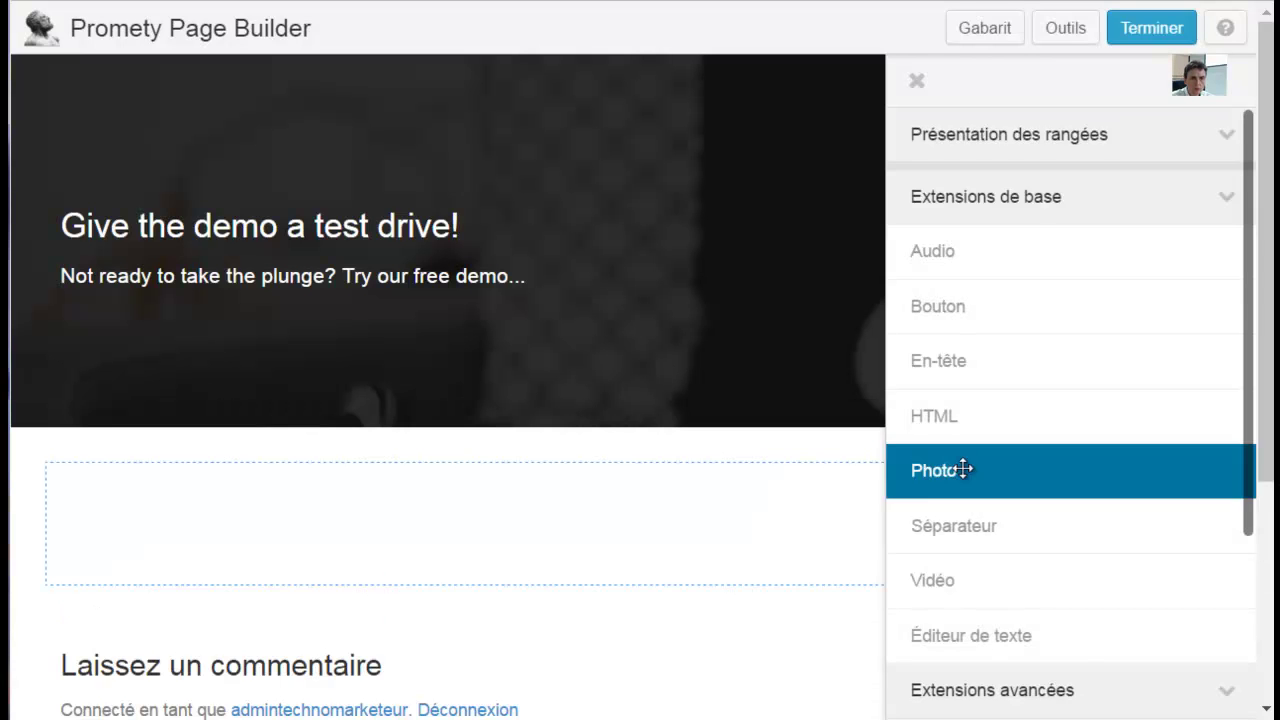
{"action": "left_click_drag", "start_coordinate": [1263, 432], "coordinate": [1266, 486]}
{"action": "left_click_drag", "start_coordinate": [1006, 632], "coordinate": [577, 458]}
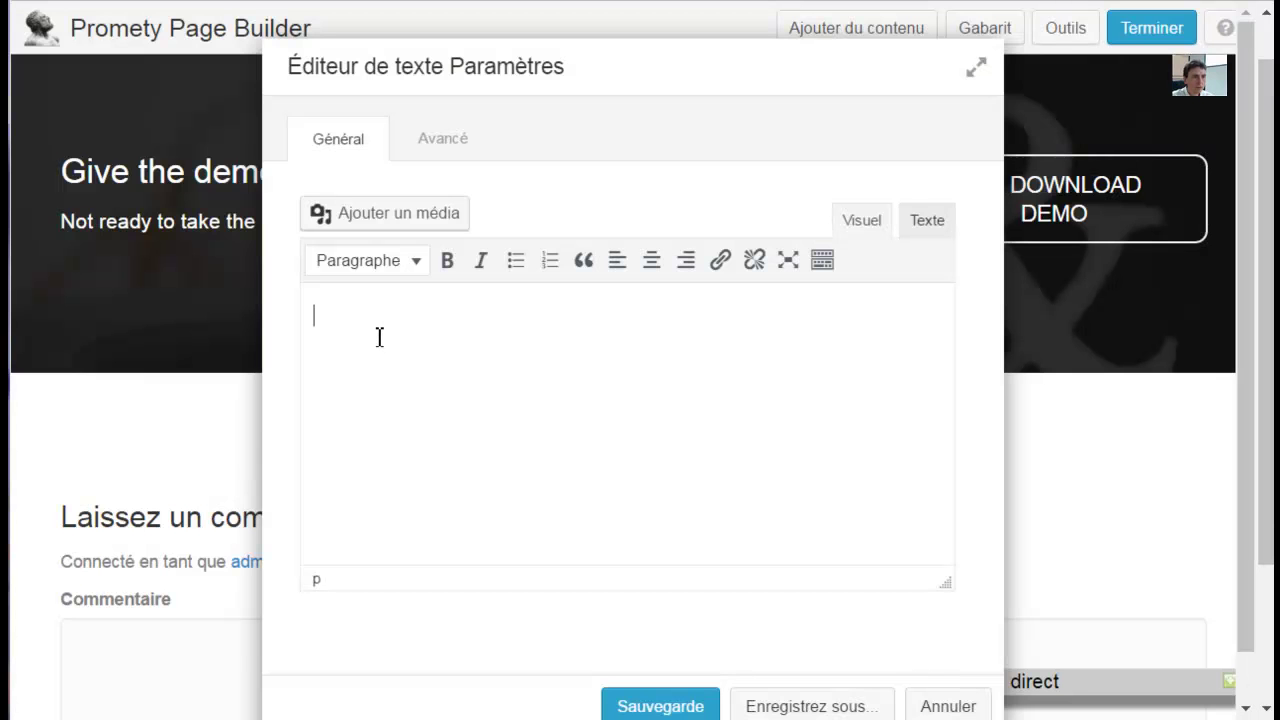
{"action": "key", "text": "ctrl+v"}
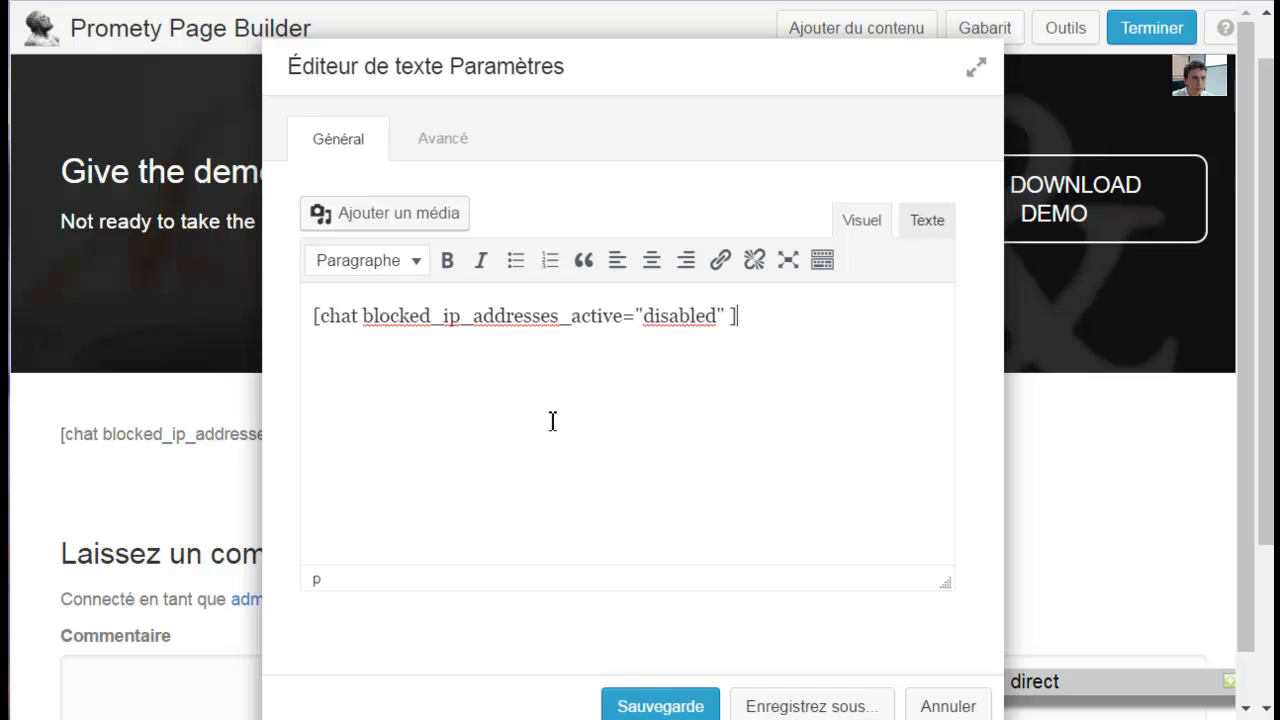
{"action": "left_click", "coordinate": [657, 704]}
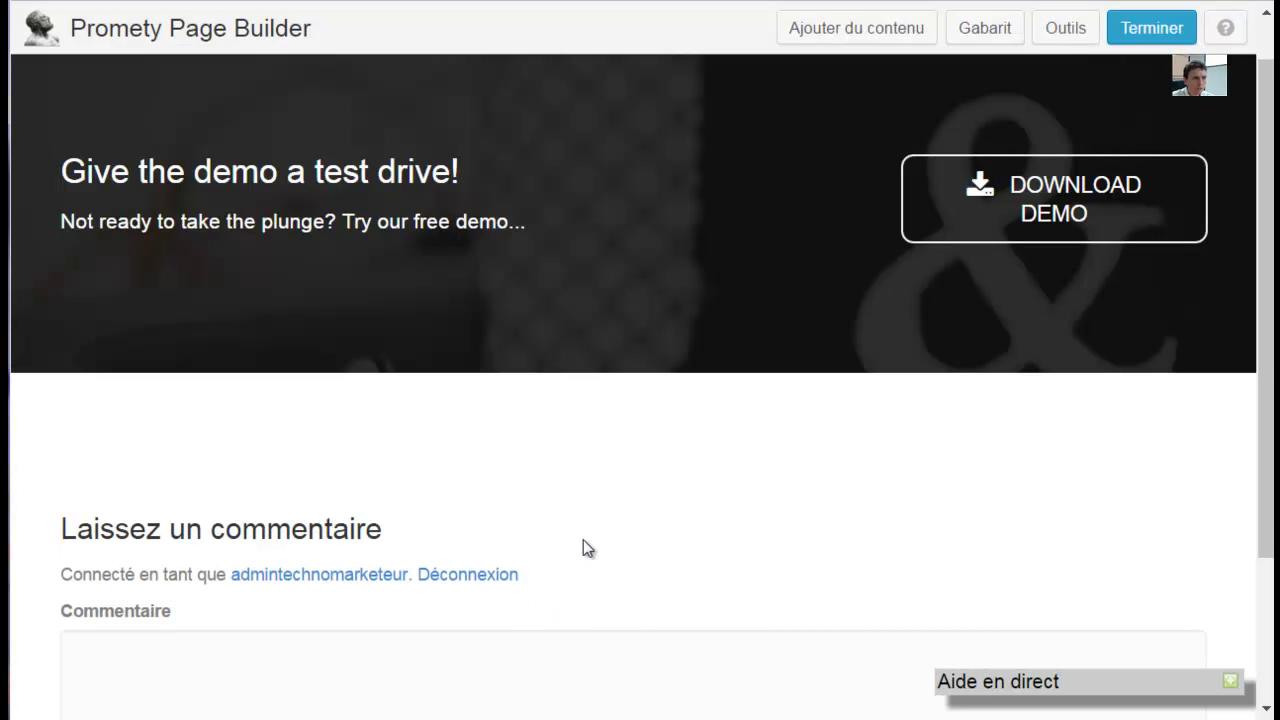
Finish editing and publish the page changes
{"action": "scroll", "coordinate": [580, 566], "scroll_direction": "down", "scroll_amount": 2}
{"action": "left_click", "coordinate": [1154, 37]}
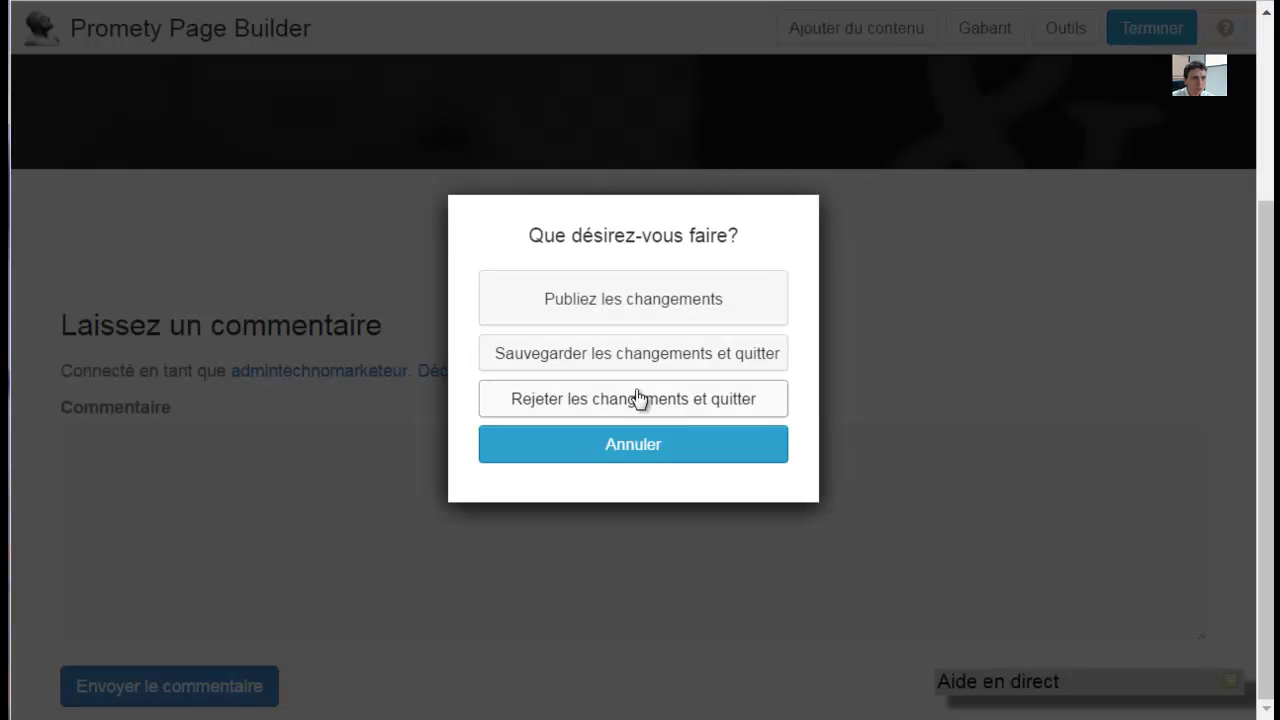
{"action": "left_click", "coordinate": [633, 305]}
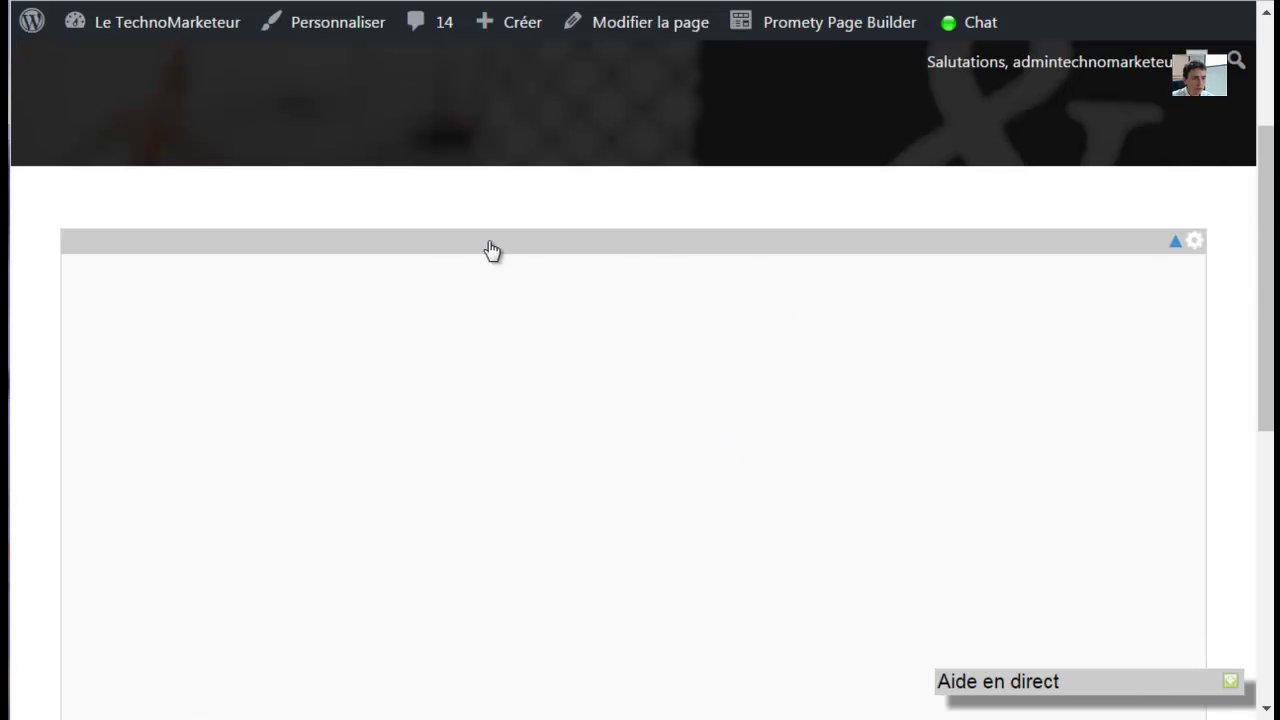
Review the published page, examining the embedded chat area, the pricing boxes and the comment form
{"action": "scroll", "coordinate": [447, 222], "scroll_direction": "down", "scroll_amount": 3}
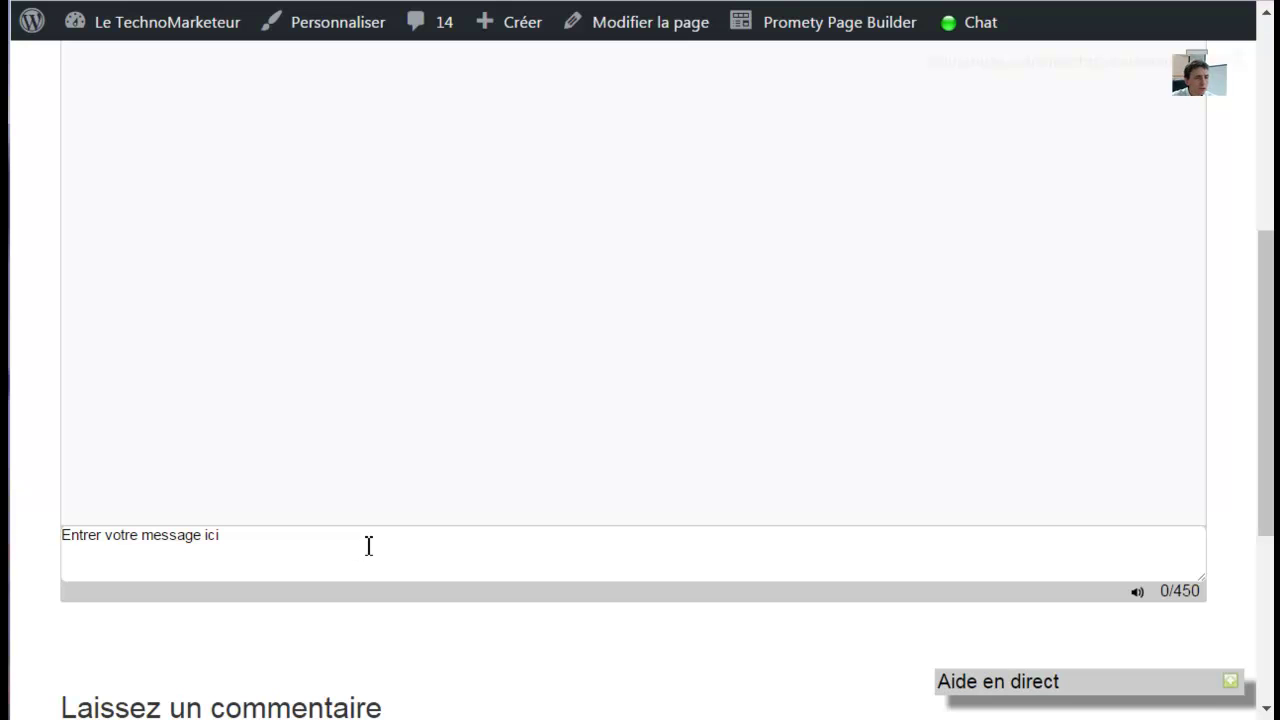
{"action": "scroll", "coordinate": [365, 543], "scroll_direction": "up", "scroll_amount": 2}
{"action": "scroll", "coordinate": [365, 545], "scroll_direction": "down", "scroll_amount": 2}
{"action": "scroll", "coordinate": [436, 550], "scroll_direction": "down", "scroll_amount": 2}
{"action": "scroll", "coordinate": [434, 506], "scroll_direction": "up", "scroll_amount": 2}
{"action": "scroll", "coordinate": [418, 508], "scroll_direction": "down", "scroll_amount": 2}
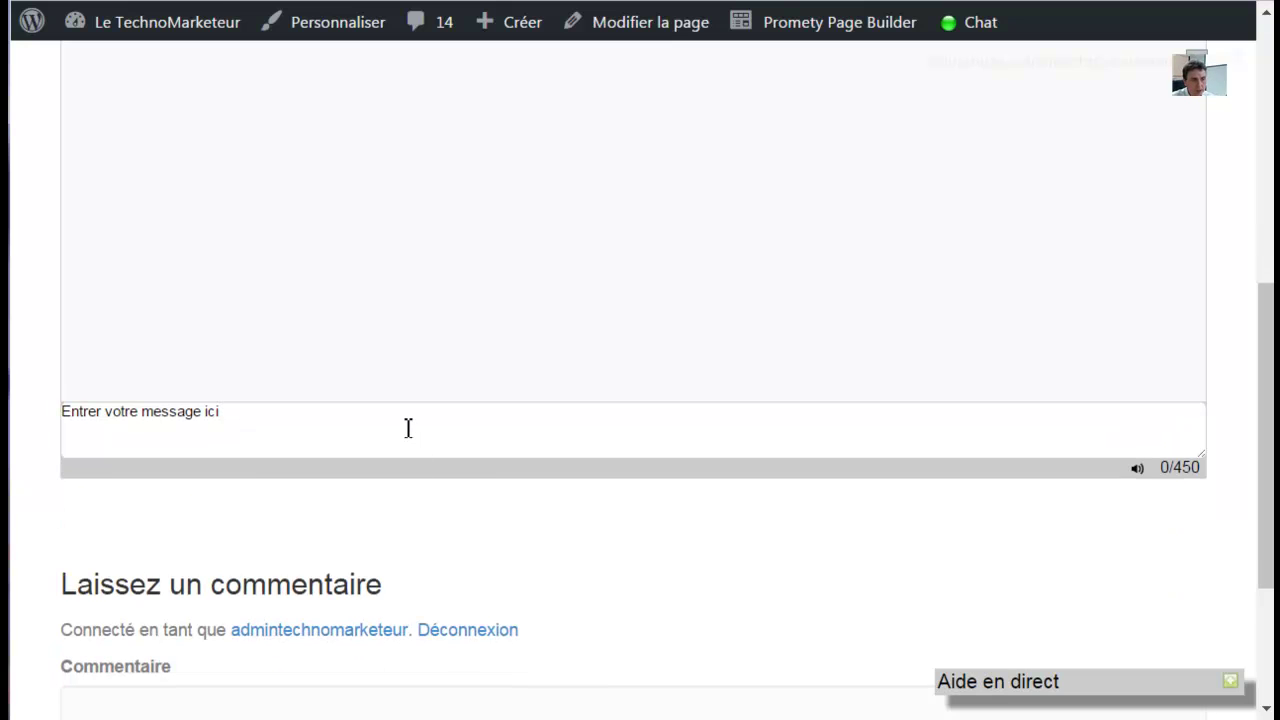
{"action": "scroll", "coordinate": [394, 438], "scroll_direction": "up", "scroll_amount": 5}
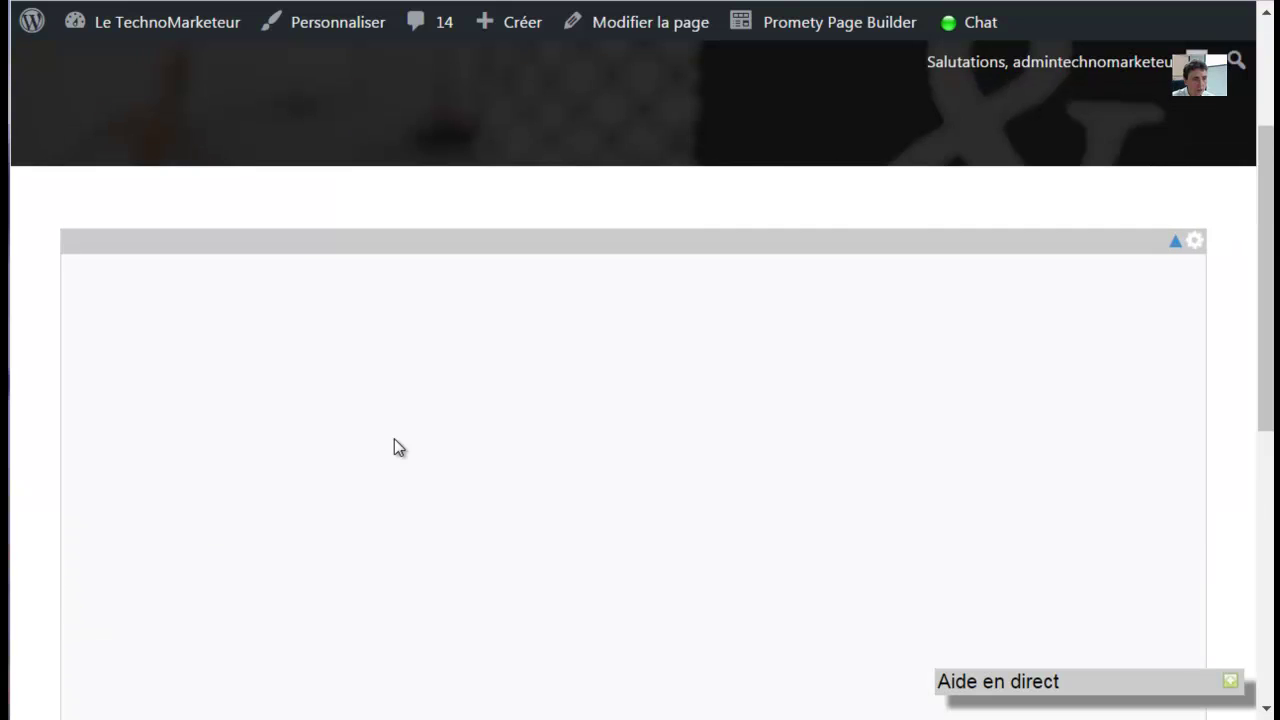
{"action": "scroll", "coordinate": [394, 438], "scroll_direction": "down", "scroll_amount": 5}
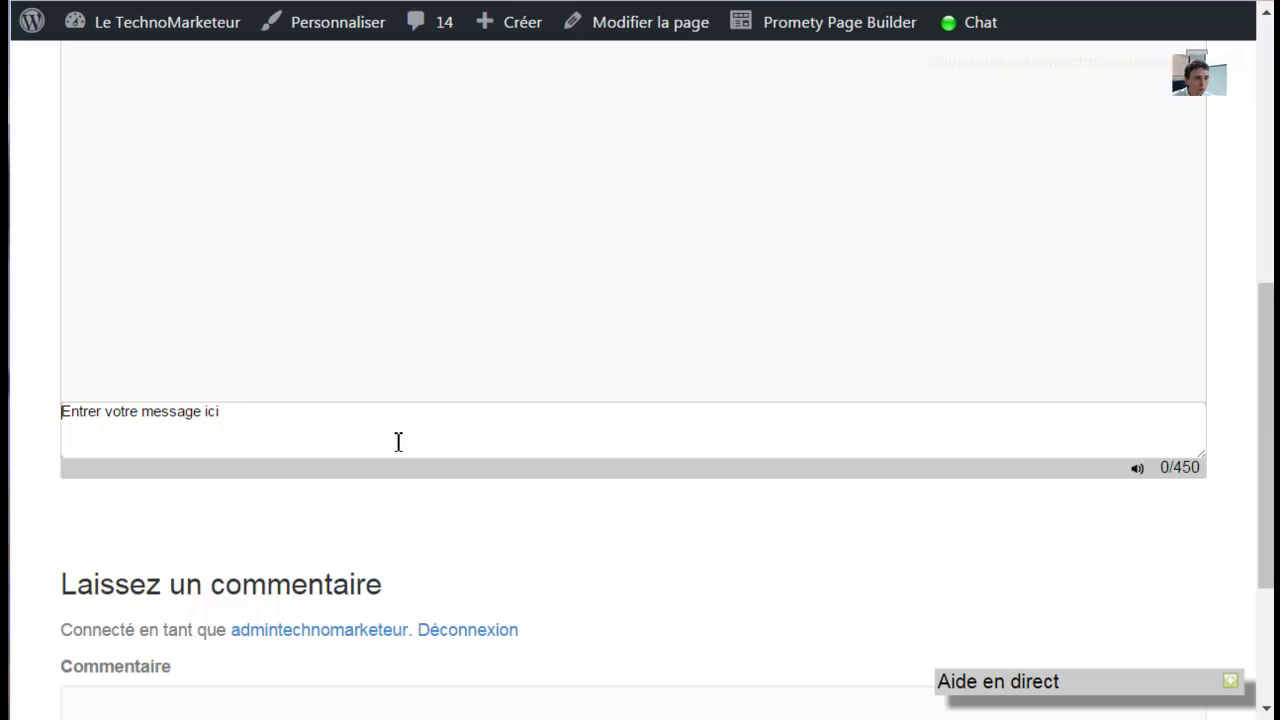
{"action": "scroll", "coordinate": [397, 434], "scroll_direction": "up", "scroll_amount": 5}
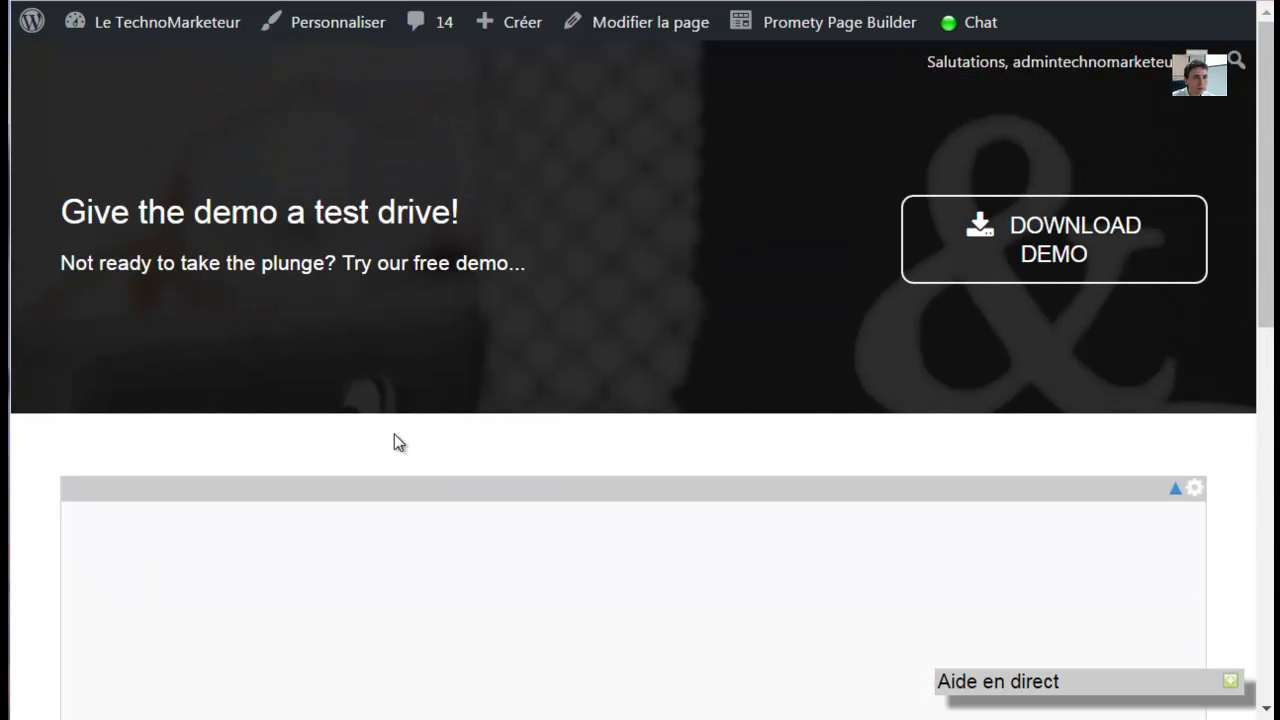
{"action": "scroll", "coordinate": [397, 434], "scroll_direction": "down", "scroll_amount": 5}
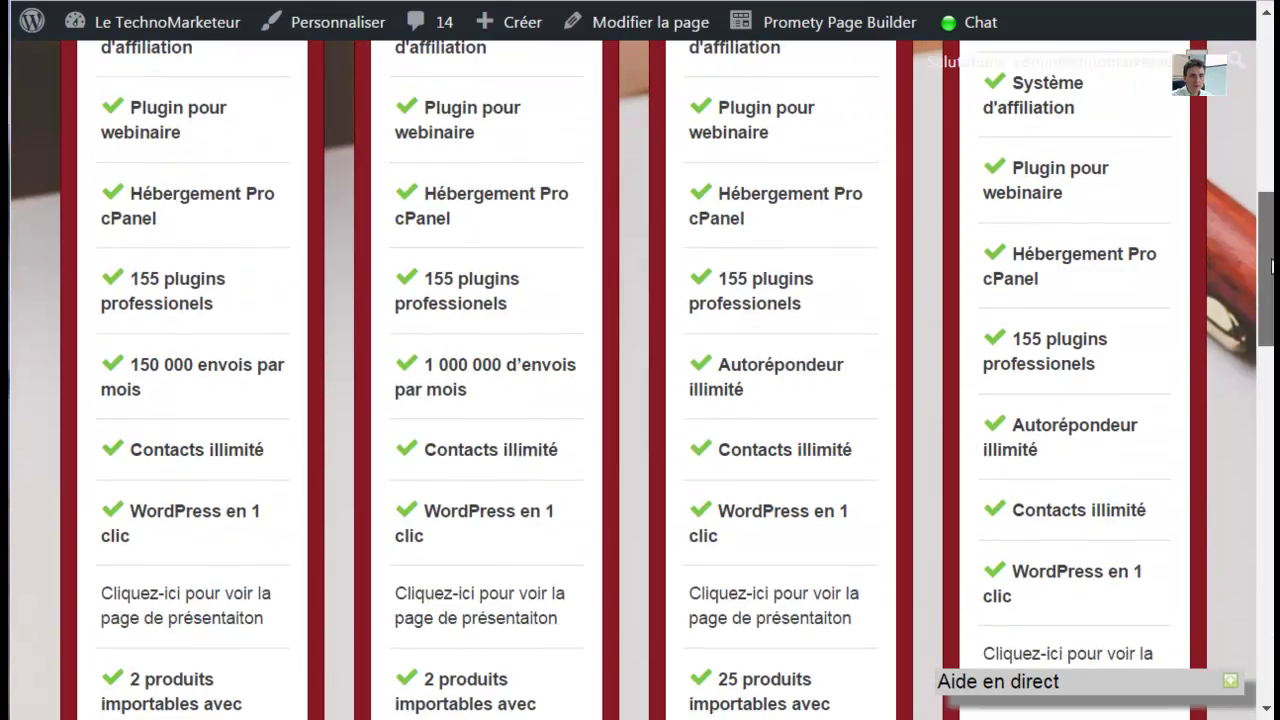
{"action": "left_click_drag", "start_coordinate": [1272, 265], "coordinate": [1272, 510]}
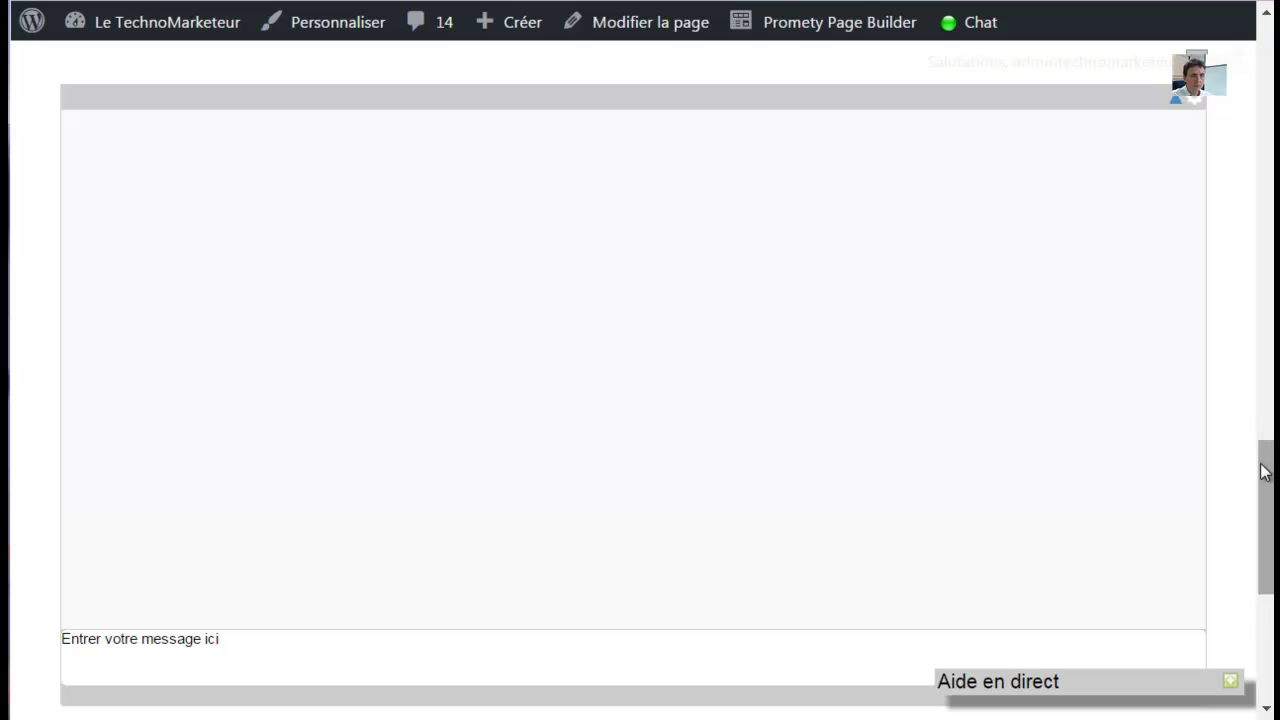
{"action": "mouse_move", "coordinate": [1268, 476]}
{"action": "left_mouse_down"}
{"action": "mouse_move", "coordinate": [1257, 563]}
{"action": "mouse_move", "coordinate": [1234, 590]}
{"action": "mouse_move", "coordinate": [1271, 562]}
{"action": "mouse_move", "coordinate": [1269, 415]}
{"action": "mouse_move", "coordinate": [1271, 511]}
{"action": "mouse_move", "coordinate": [1270, 496]}
{"action": "left_mouse_up"}
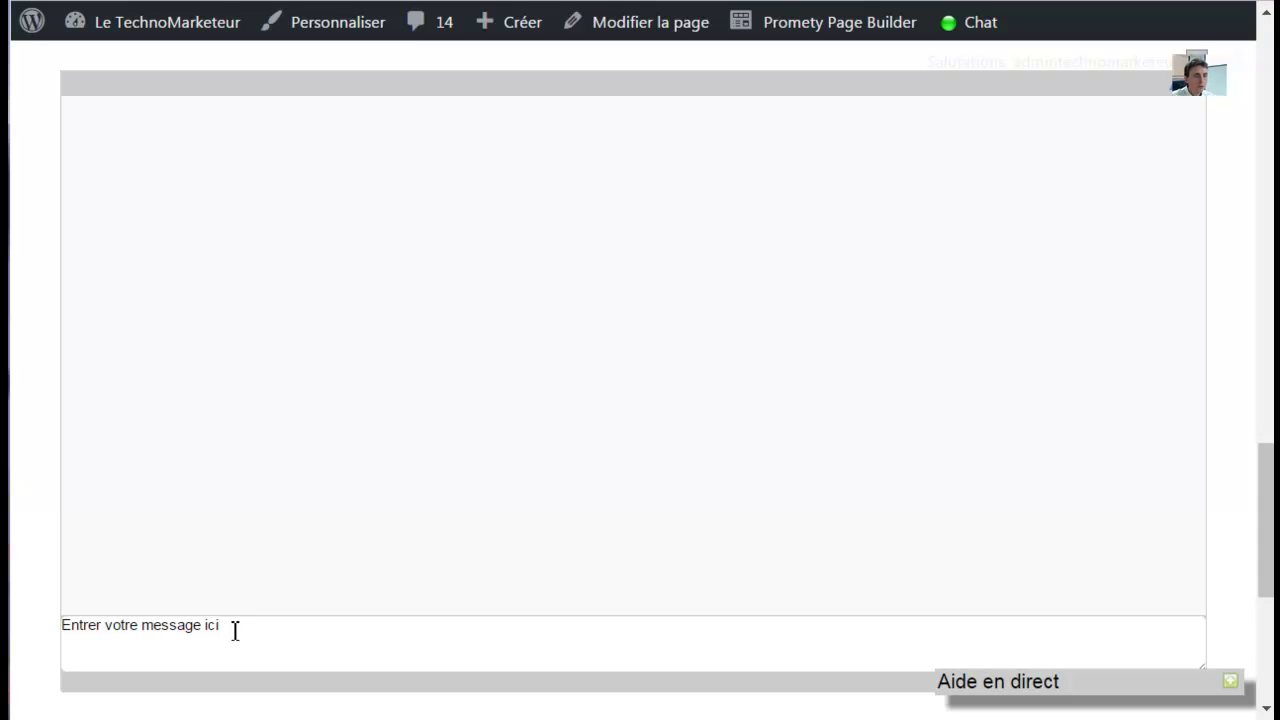
{"action": "scroll", "coordinate": [235, 628], "scroll_direction": "down", "scroll_amount": 5}
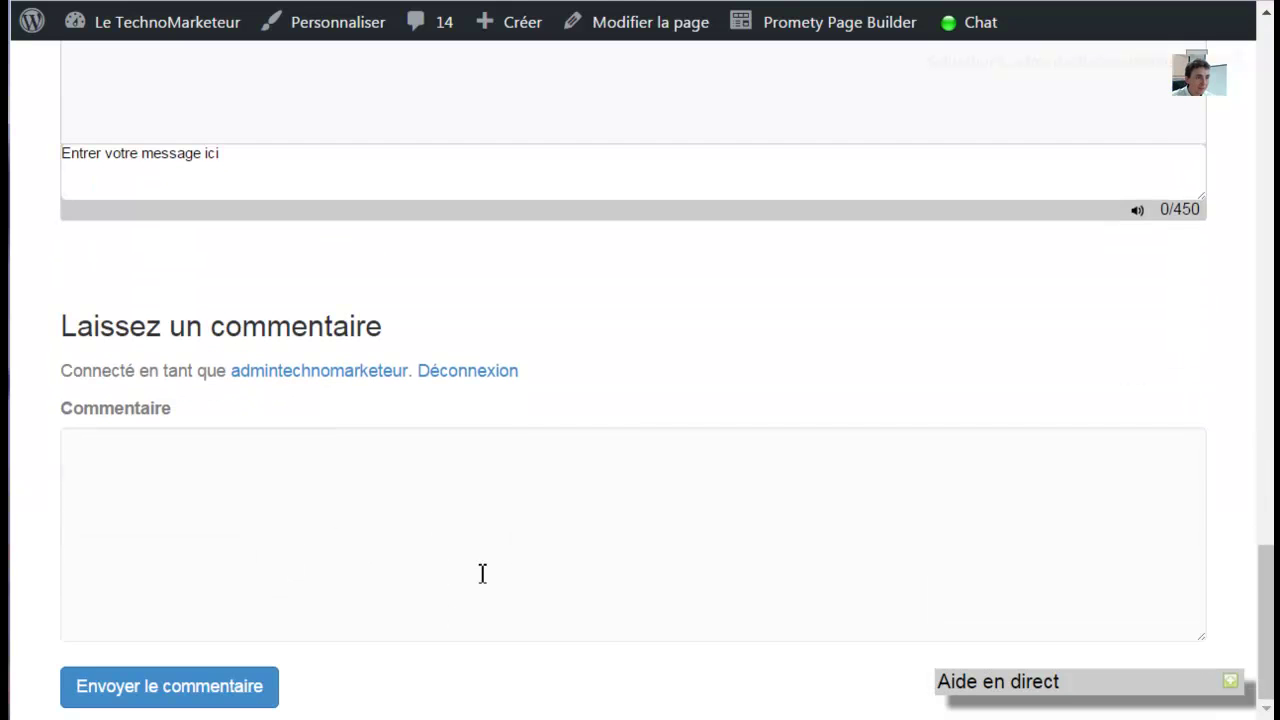
{"action": "left_click", "coordinate": [164, 504]}
{"action": "scroll", "coordinate": [1085, 552], "scroll_direction": "up", "scroll_amount": 5}
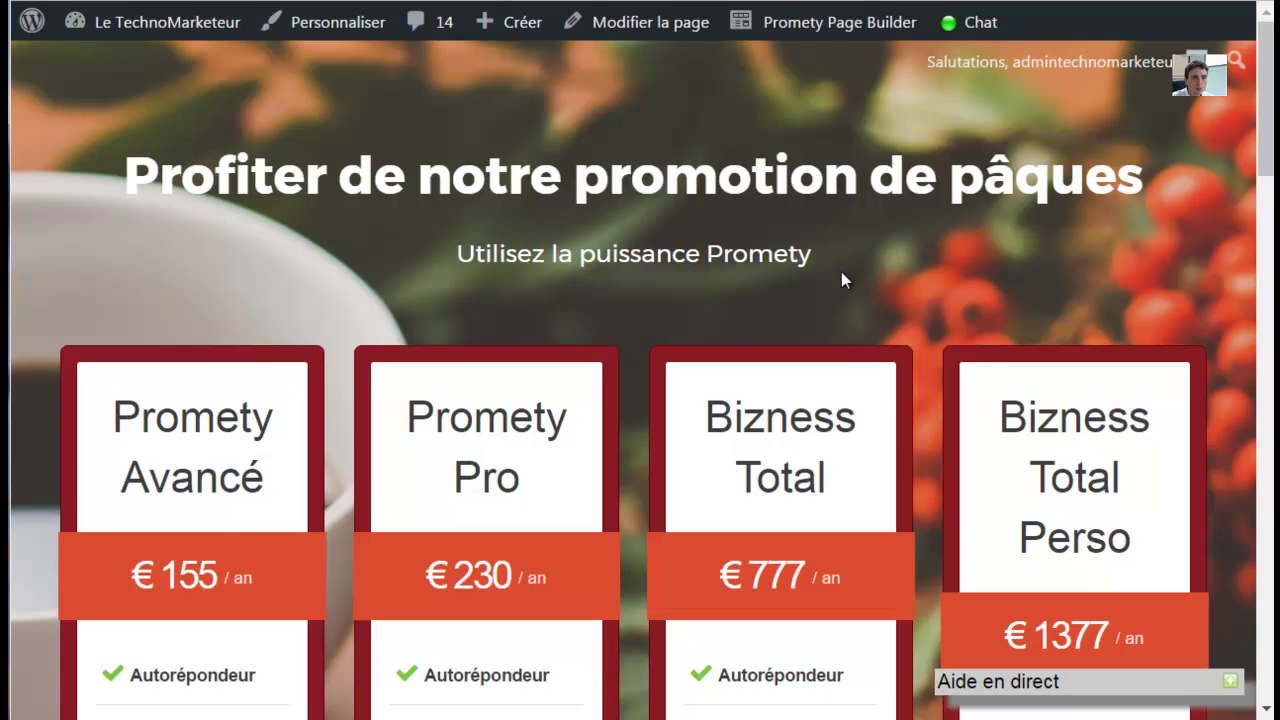
Reopen the page in Promety Page Builder and view the "Utilisez la puissance Promety" heading's settings without changing them
{"action": "left_click", "coordinate": [851, 35]}
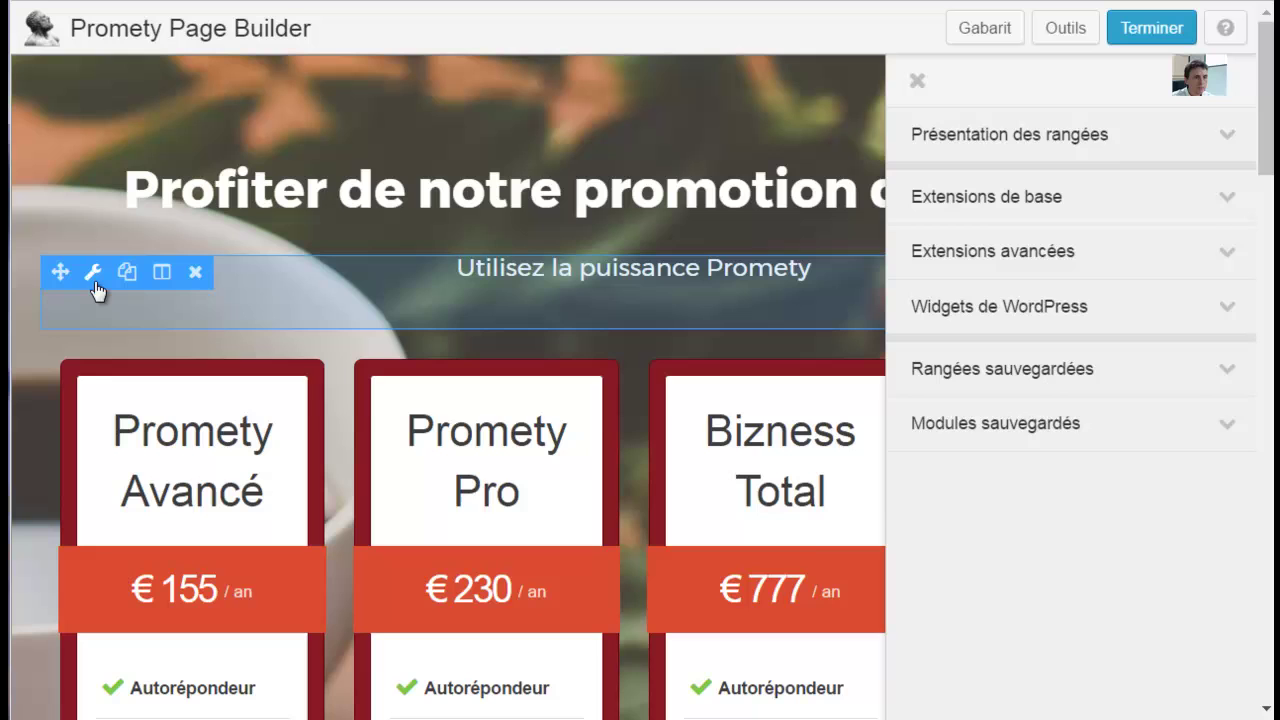
{"action": "left_click", "coordinate": [93, 274]}
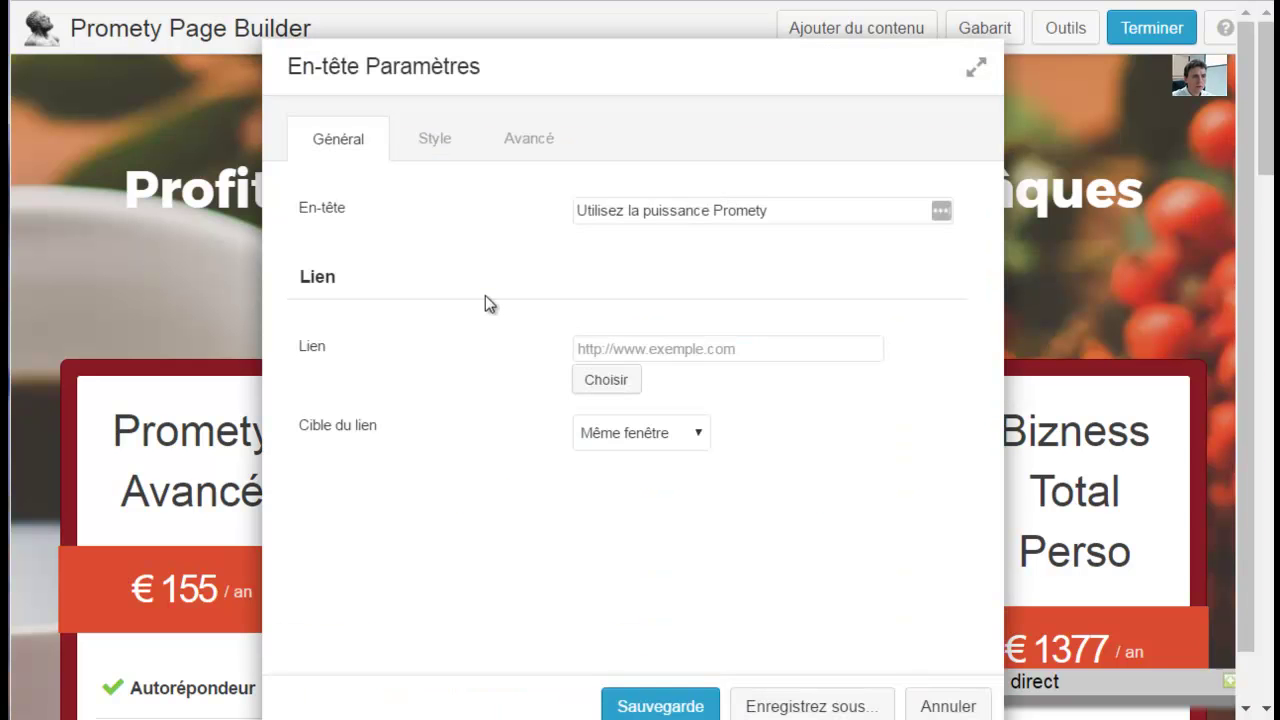
{"action": "left_click", "coordinate": [942, 706]}
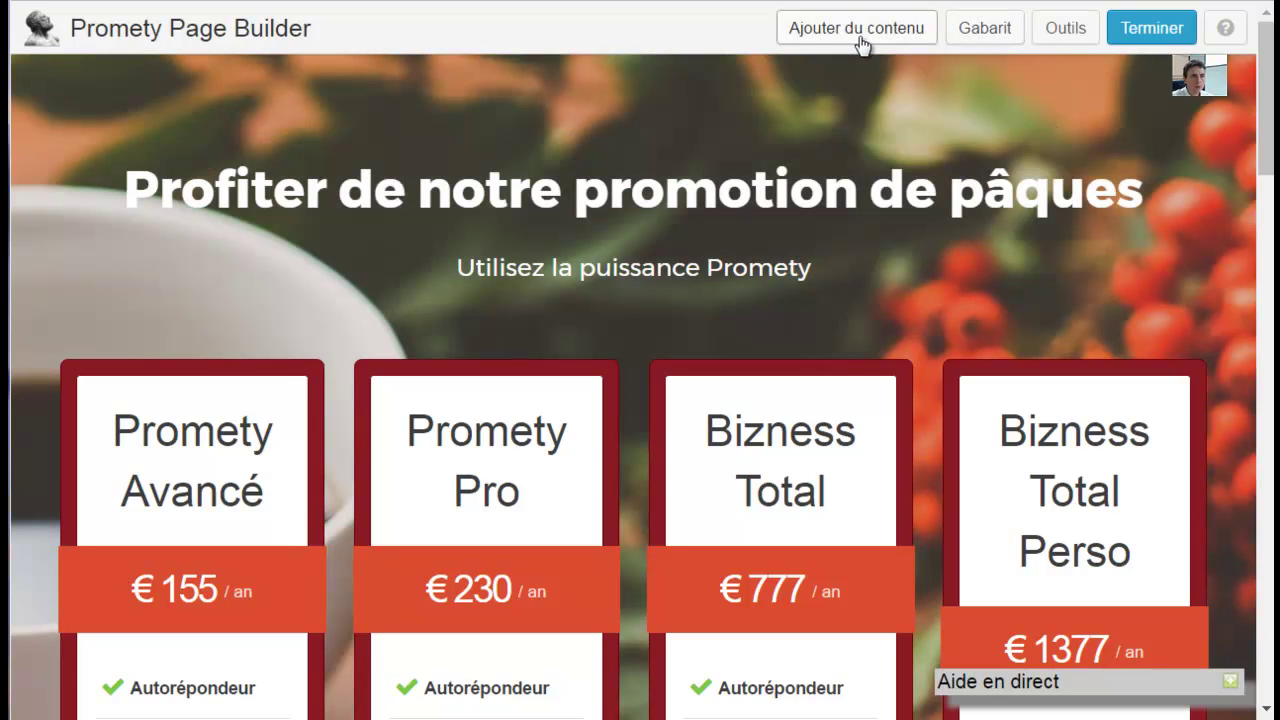
Add a heading between the subtitle and the pricing boxes reading "Voici le code de résdudction de 25 % : prometypaques25"
{"action": "left_click", "coordinate": [858, 30]}
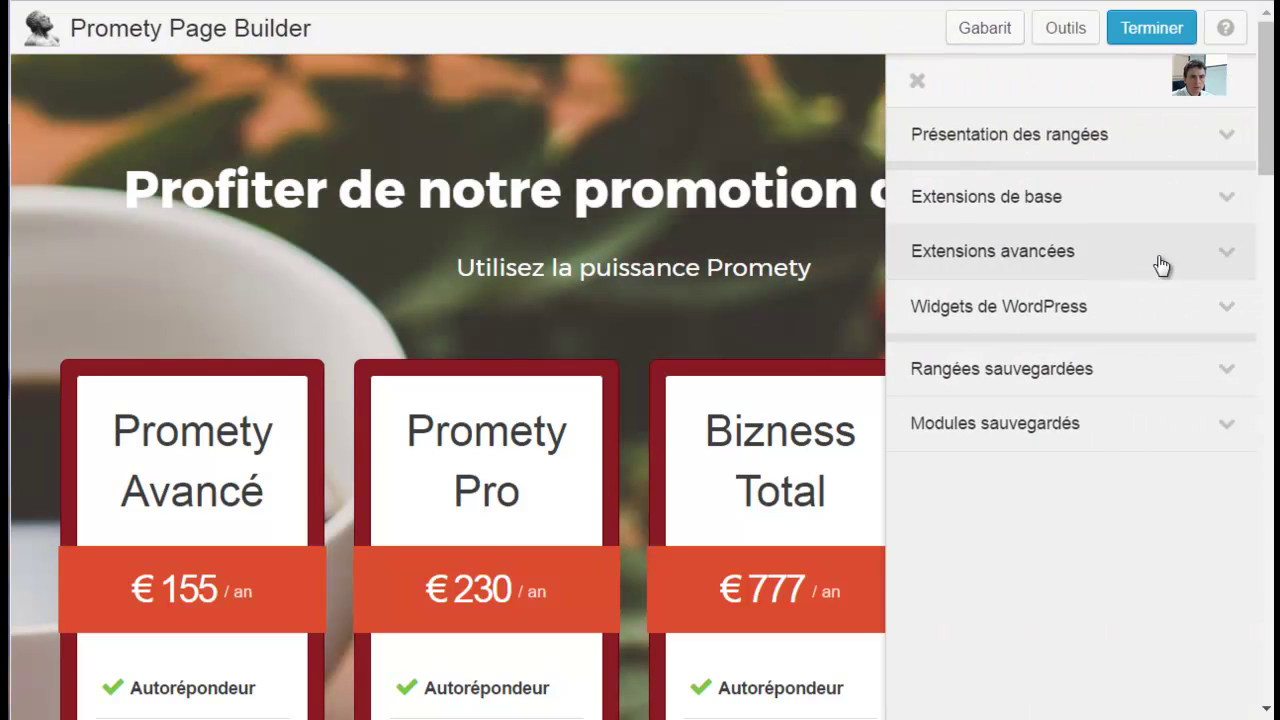
{"action": "left_click", "coordinate": [1215, 200]}
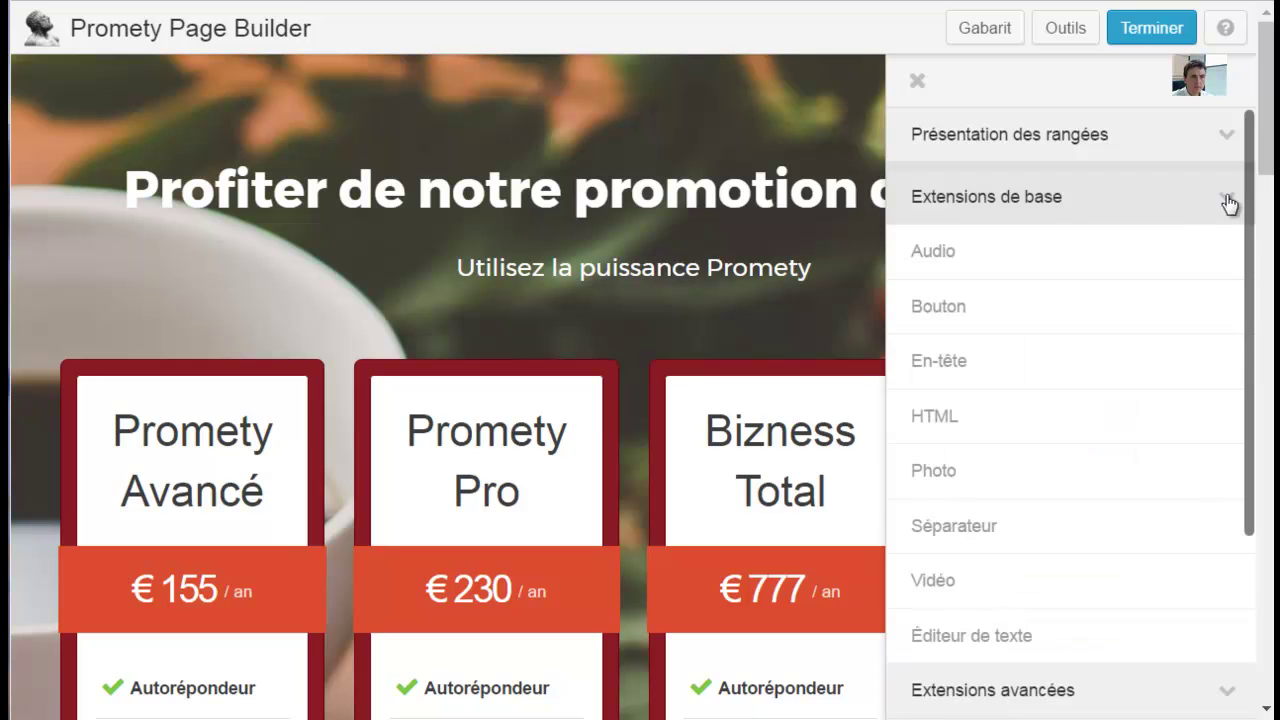
{"action": "left_click_drag", "start_coordinate": [974, 371], "coordinate": [627, 383]}
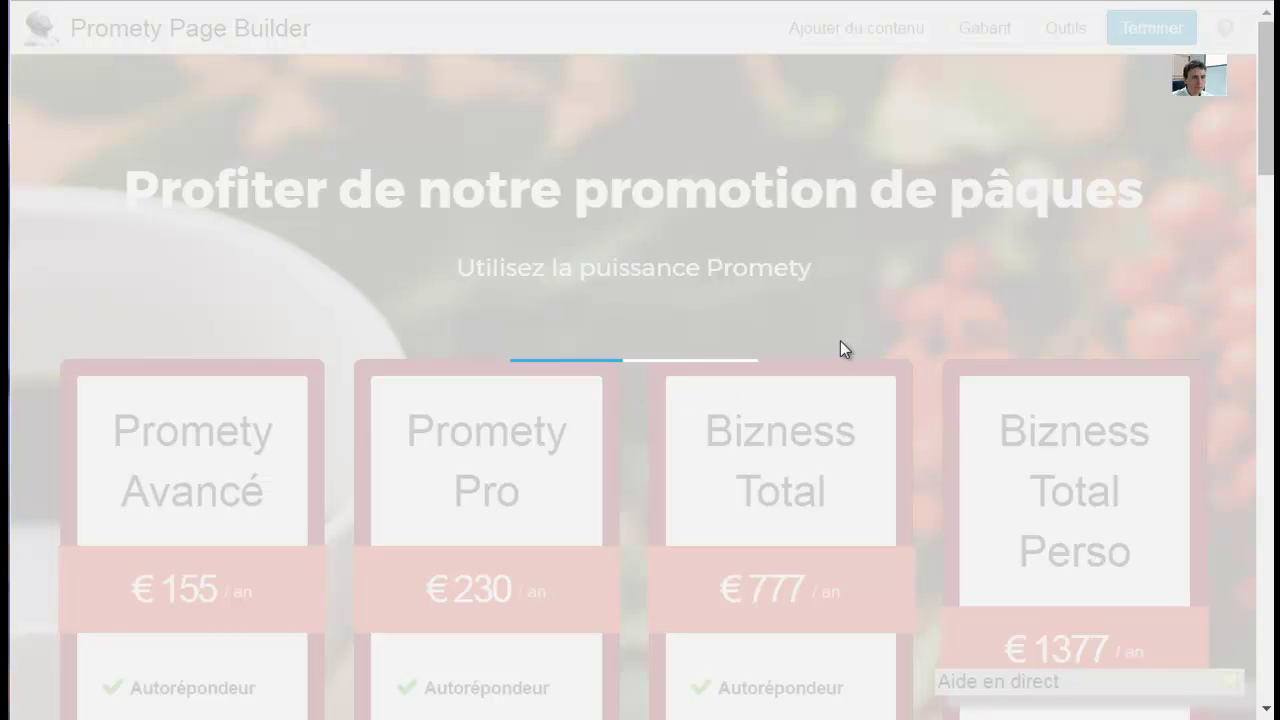
{"action": "type", "text": "Voici le c"}
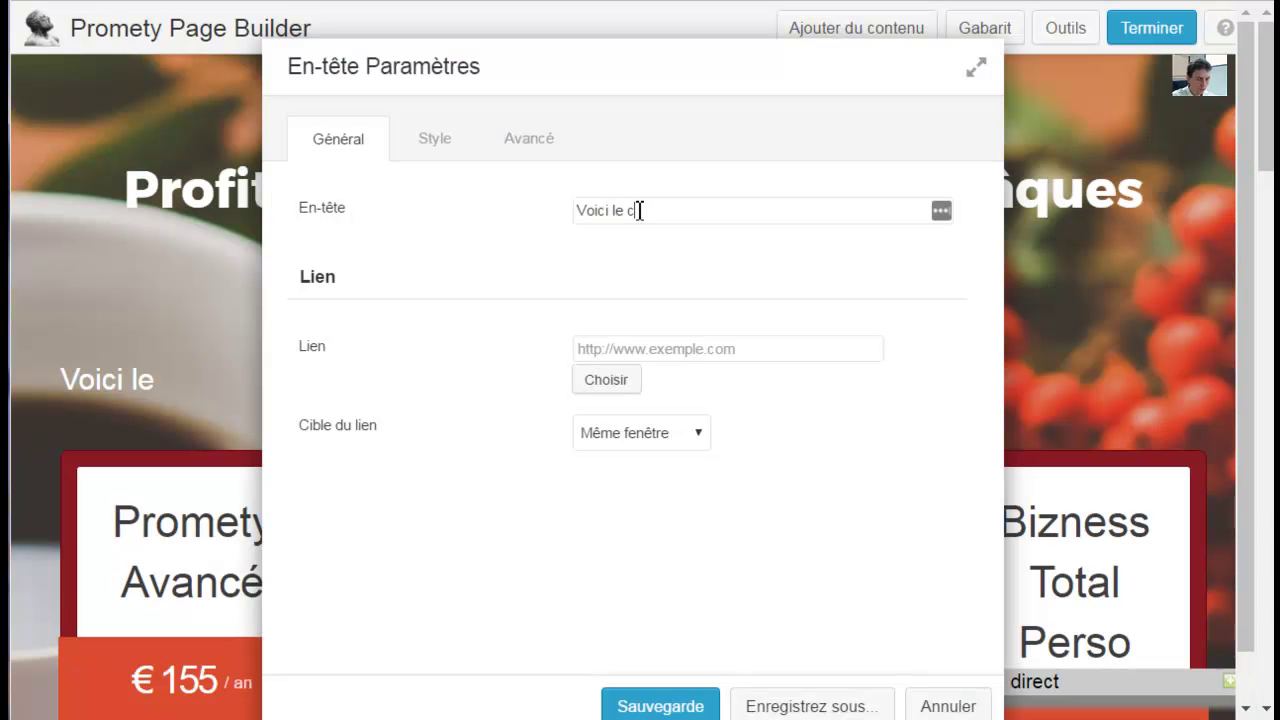
{"action": "type", "text": "ode de résdudction de 25 % : prometypaques2"}
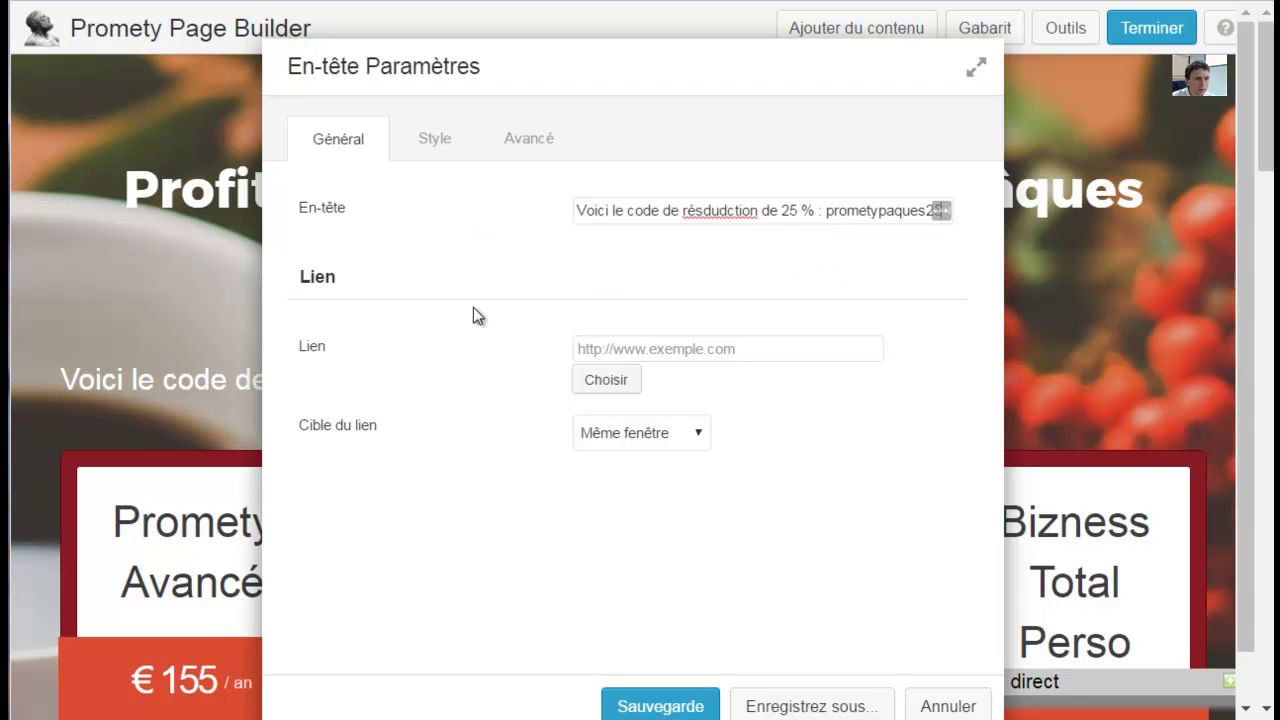
Set the discount-code heading's alignment to Centre and HTML tag to h1, save it, and check the page down to the comment form
{"action": "left_click", "coordinate": [434, 142]}
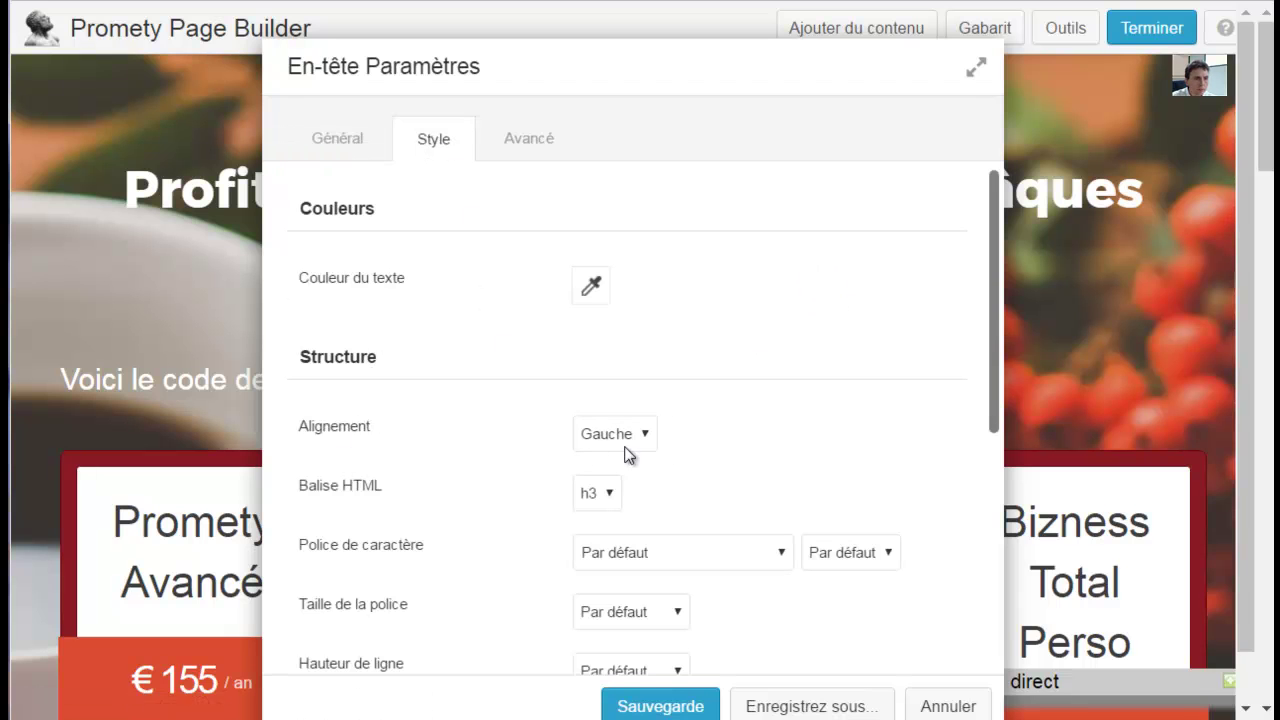
{"action": "left_click", "coordinate": [609, 500]}
{"action": "left_click", "coordinate": [597, 521]}
{"action": "scroll", "coordinate": [716, 402], "scroll_direction": "down", "scroll_amount": 1}
{"action": "left_click", "coordinate": [648, 314]}
{"action": "left_click", "coordinate": [638, 357]}
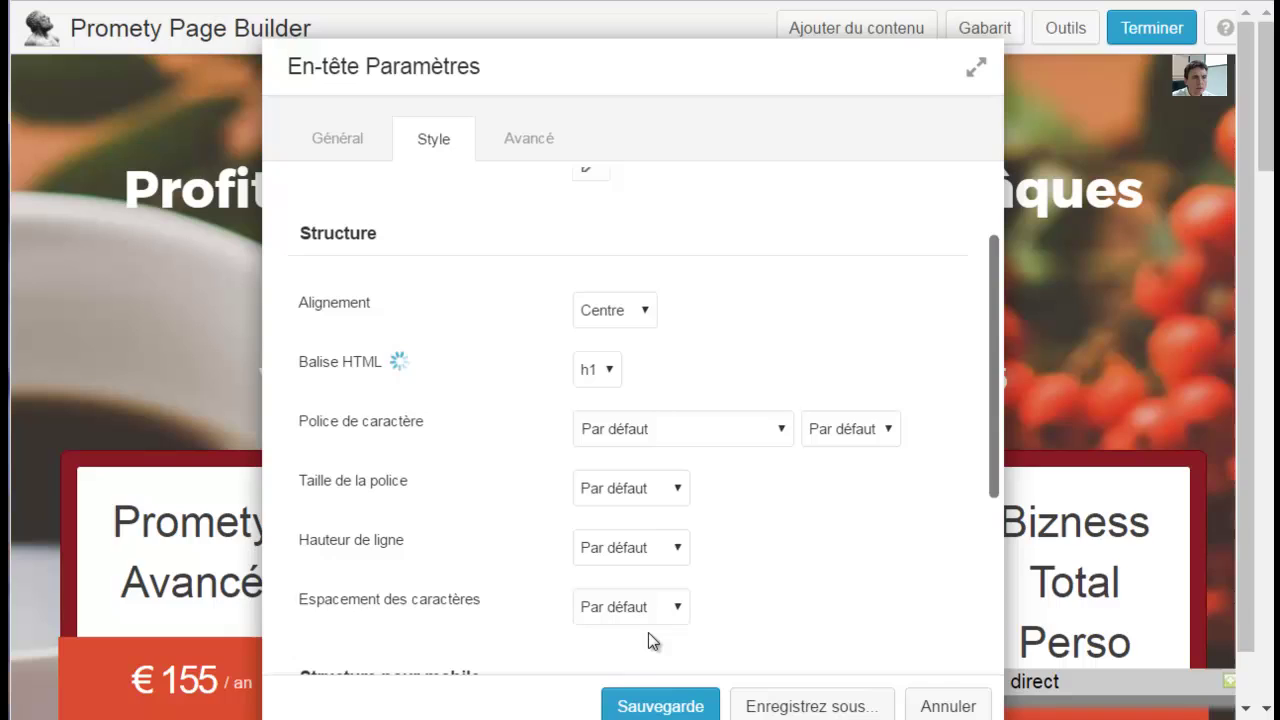
{"action": "left_click", "coordinate": [656, 706]}
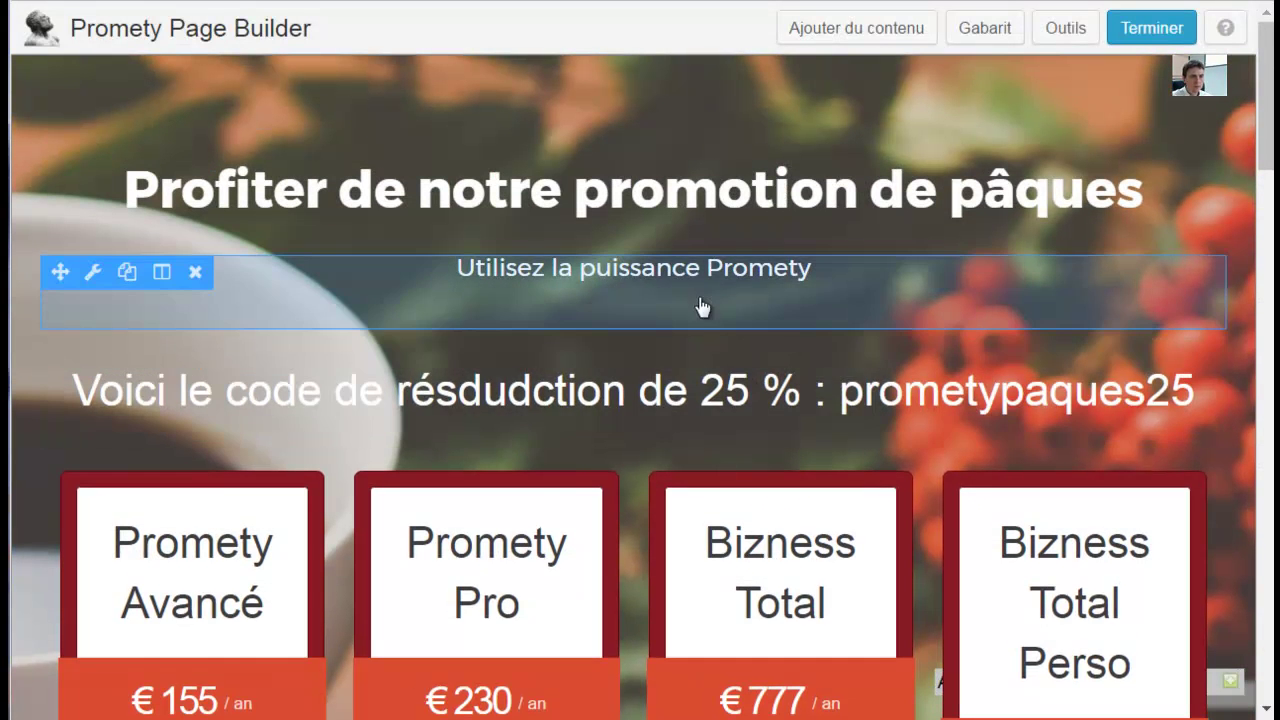
{"action": "scroll", "coordinate": [828, 366], "scroll_direction": "down", "scroll_amount": 3}
{"action": "scroll", "coordinate": [826, 370], "scroll_direction": "down", "scroll_amount": 15}
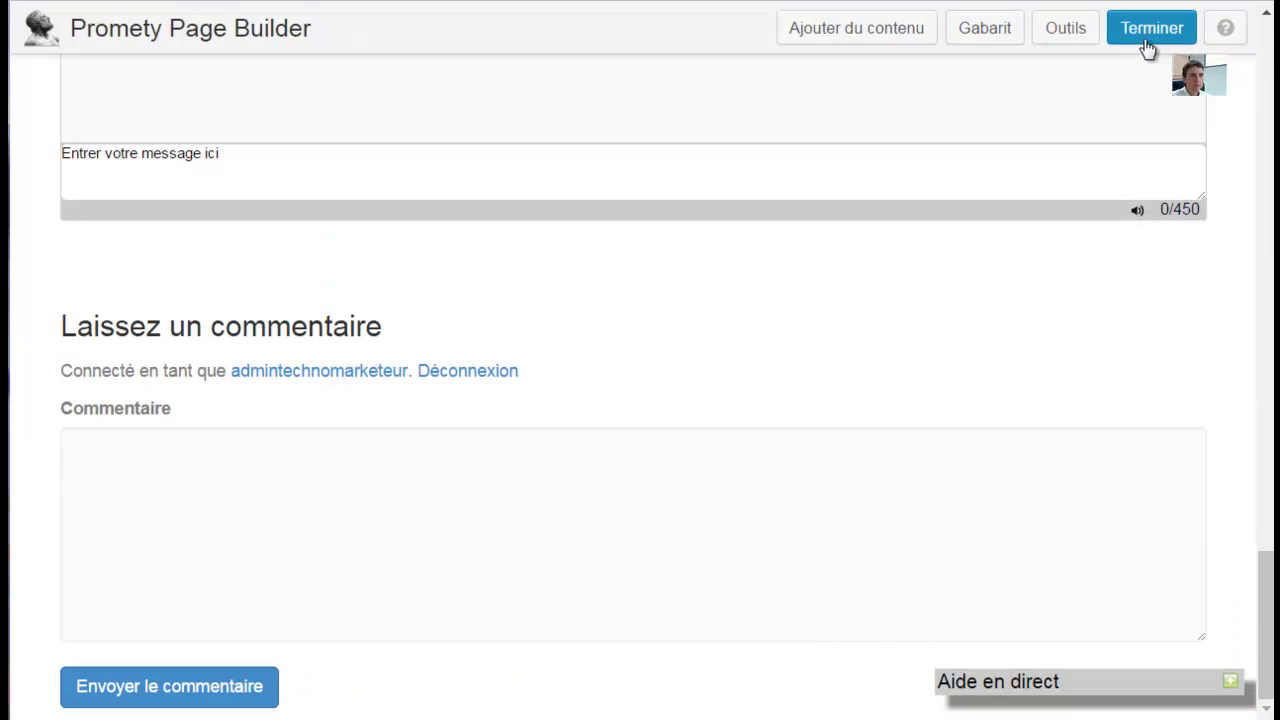
Publish the page changes and check the discount-code heading above the pricing boxes
{"action": "left_click", "coordinate": [1150, 32]}
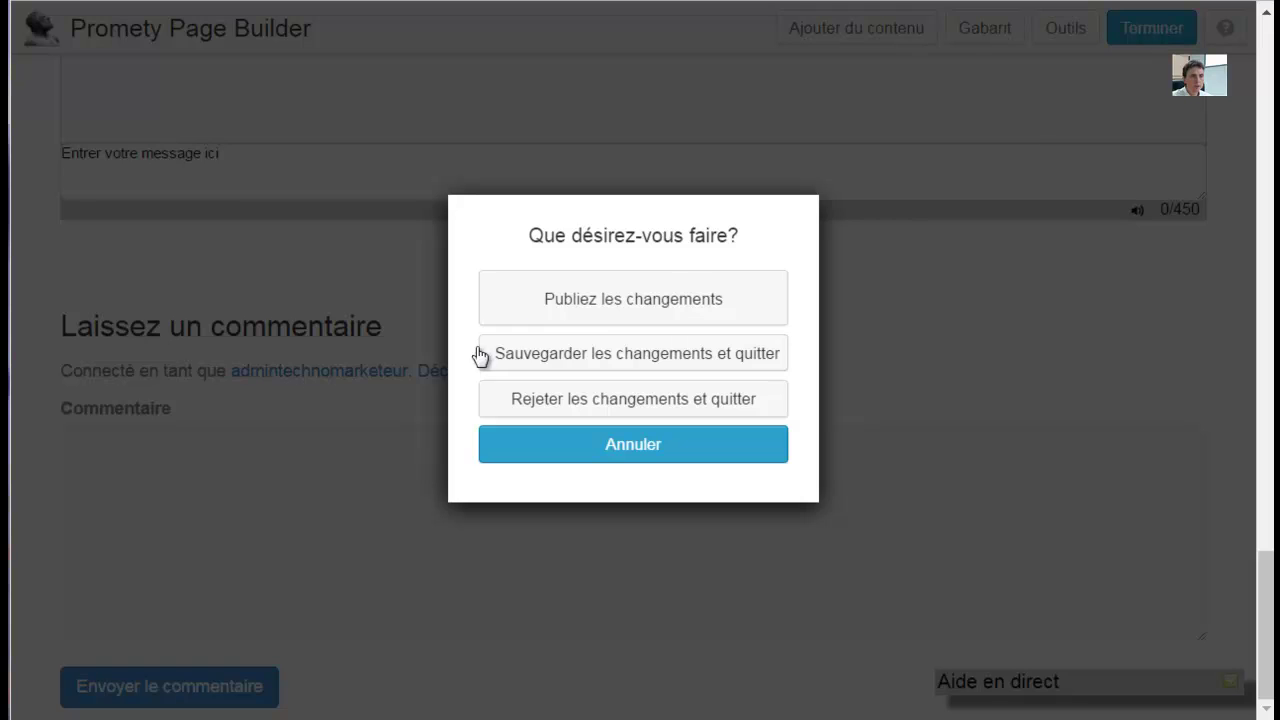
{"action": "left_click", "coordinate": [621, 298]}
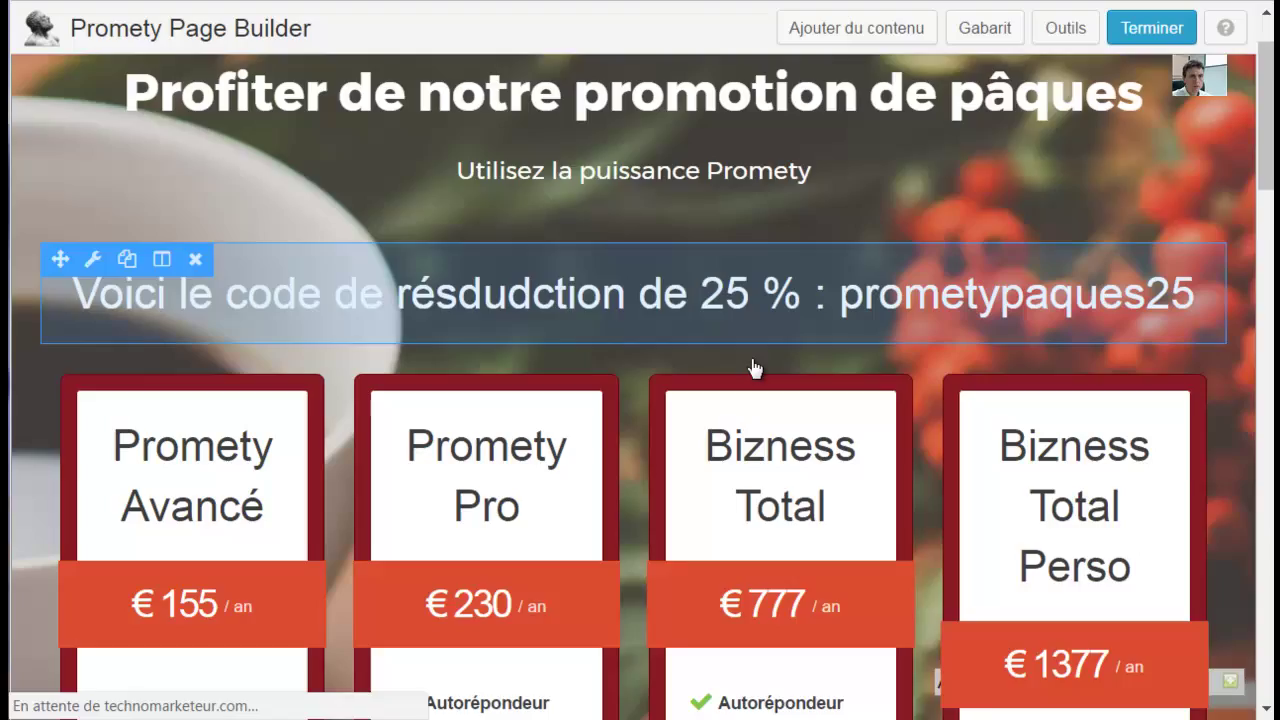
{"action": "scroll", "coordinate": [754, 366], "scroll_direction": "down", "scroll_amount": 2}
{"action": "mouse_move", "coordinate": [1268, 195]}
{"action": "left_mouse_down"}
{"action": "mouse_move", "coordinate": [1270, 659]}
{"action": "mouse_move", "coordinate": [1270, 115]}
{"action": "mouse_move", "coordinate": [1272, 172]}
{"action": "left_mouse_up"}
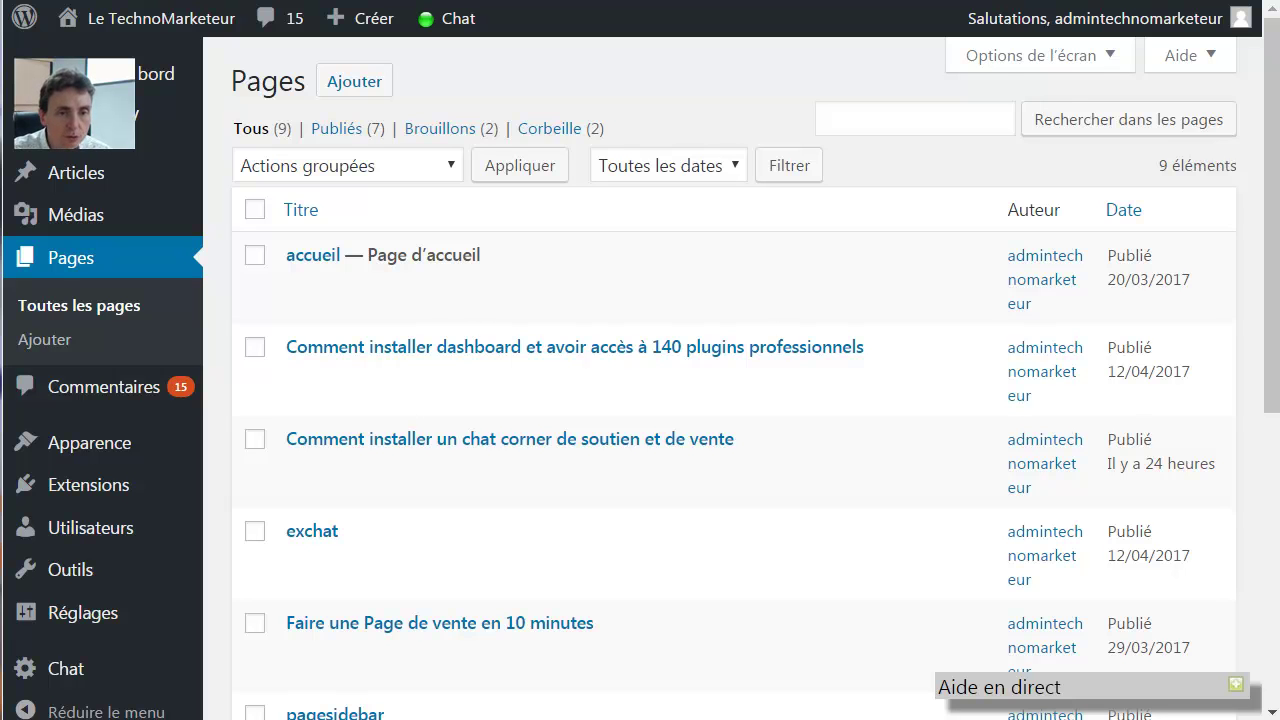
Find the Promotion Pâques page in the WordPress pages list and open it in Promety Page Builder
{"action": "scroll", "coordinate": [735, 380], "scroll_direction": "down", "scroll_amount": 5}
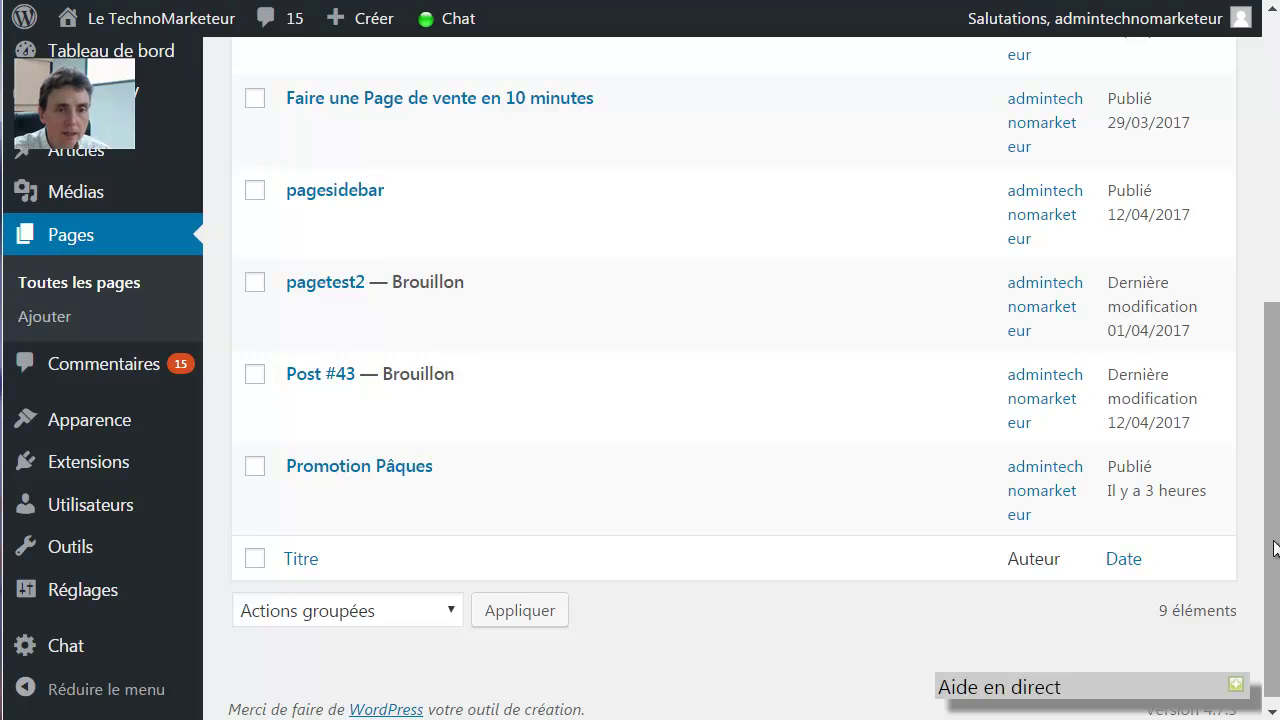
{"action": "mouse_move", "coordinate": [478, 433]}
{"action": "mouse_move", "coordinate": [346, 477]}
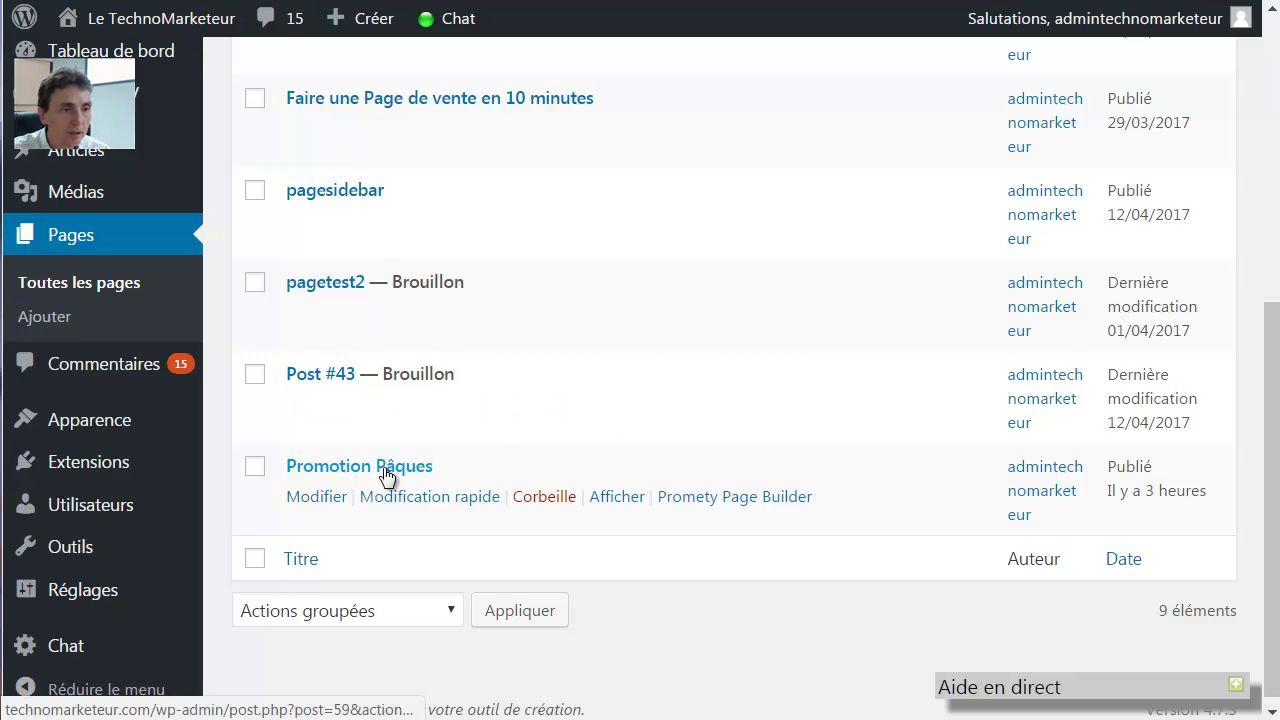
{"action": "left_click", "coordinate": [764, 503]}
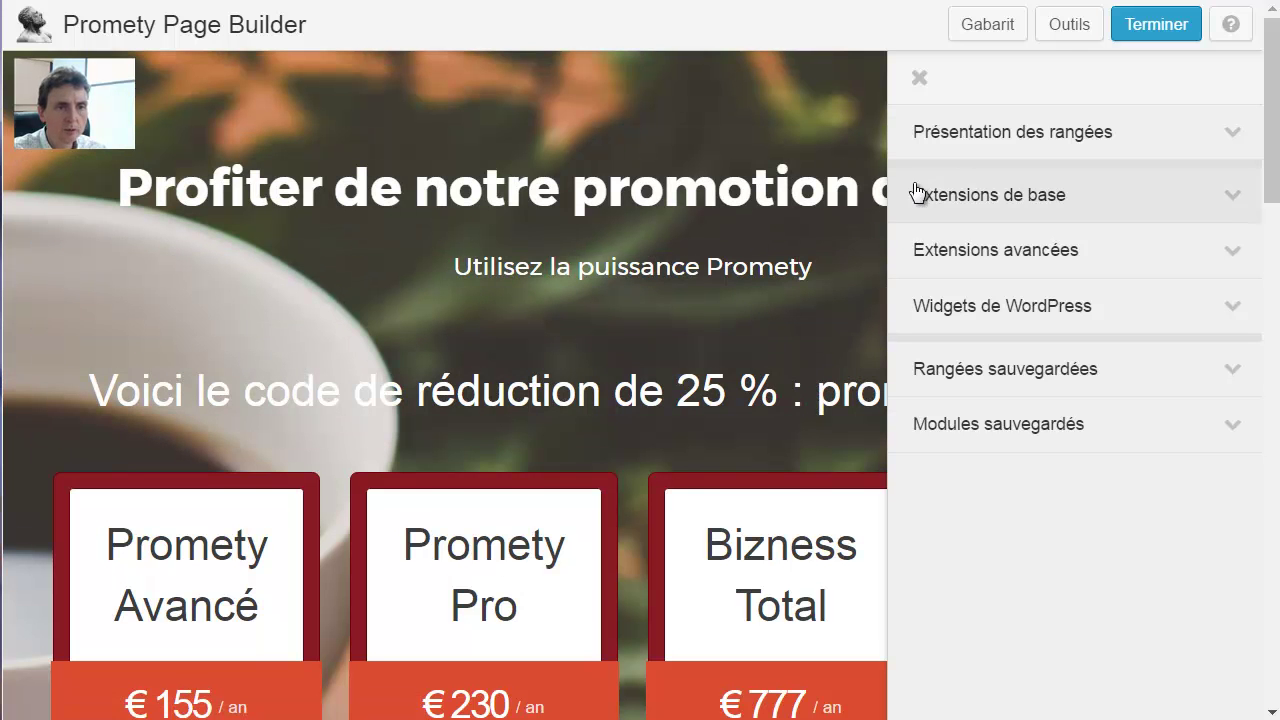
Add a video module between the subtitle and the discount-code heading, with its video type set to Encastrer
{"action": "left_click", "coordinate": [1235, 206]}
{"action": "left_click_drag", "start_coordinate": [1020, 583], "coordinate": [634, 410]}
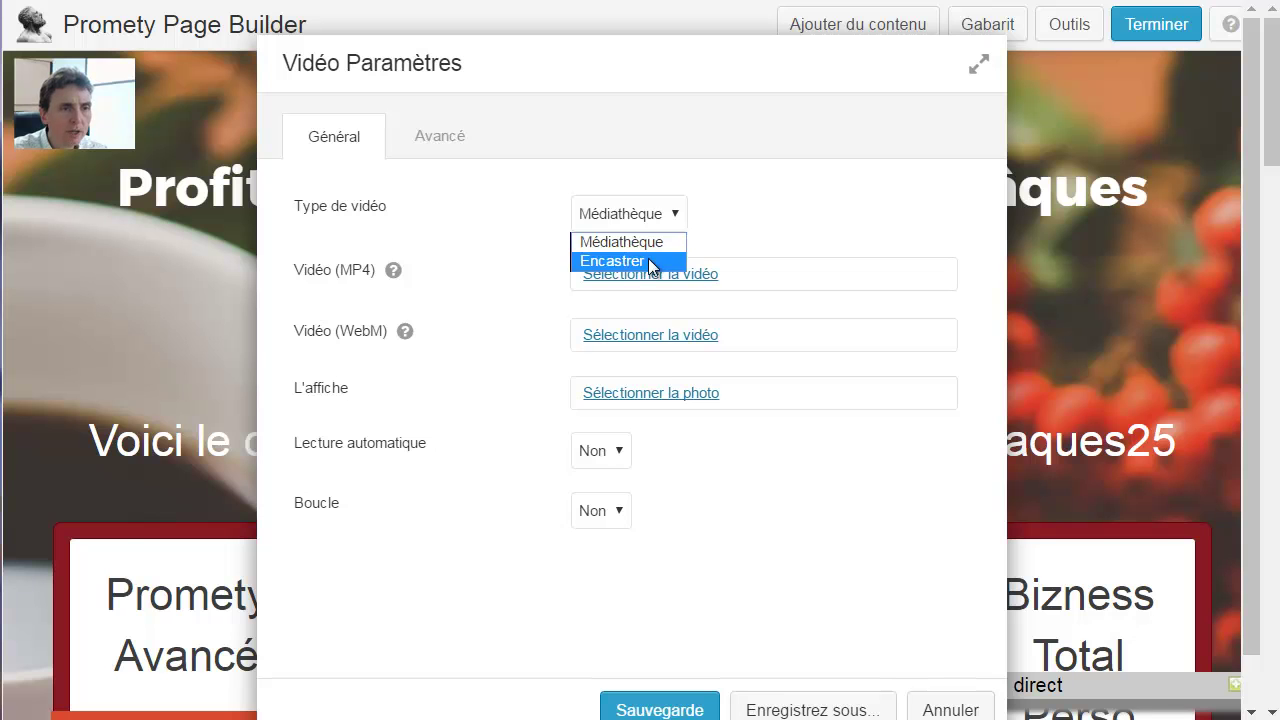
{"action": "left_click", "coordinate": [648, 260]}
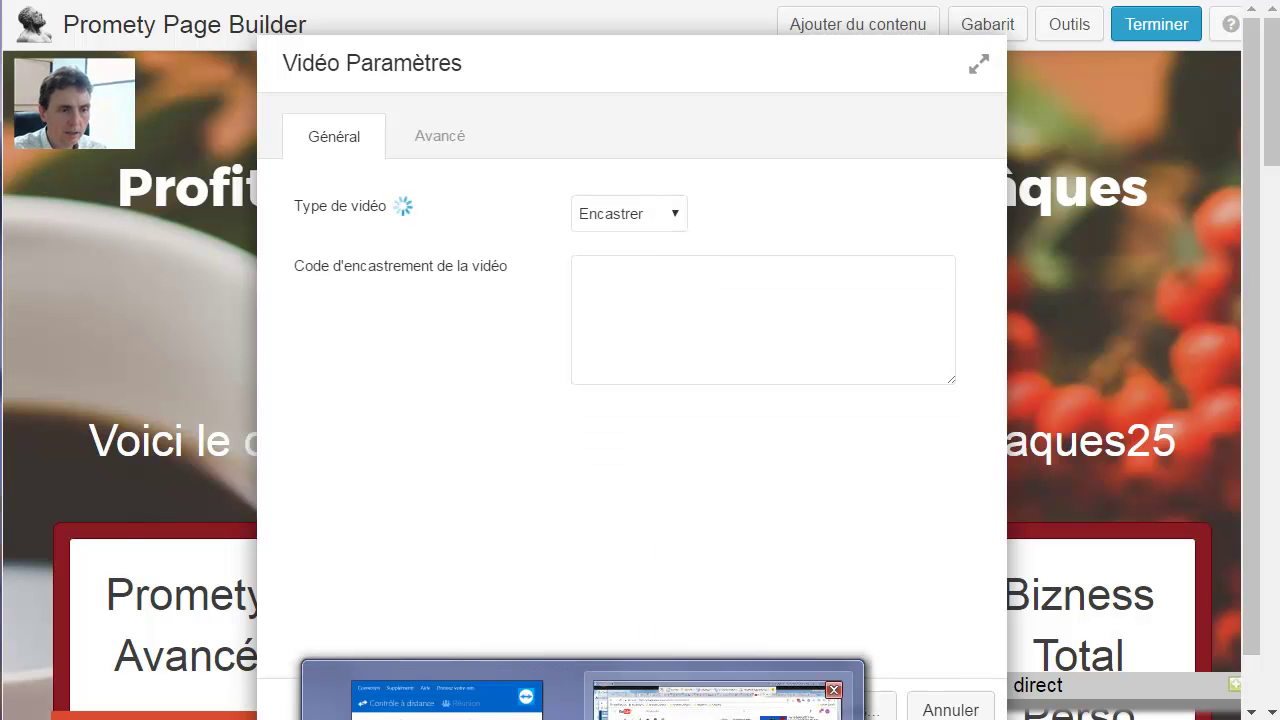
Switch to YouTube and copy the embed code of the video "Faire une page de promotion interactive"
{"action": "left_click", "coordinate": [668, 690]}
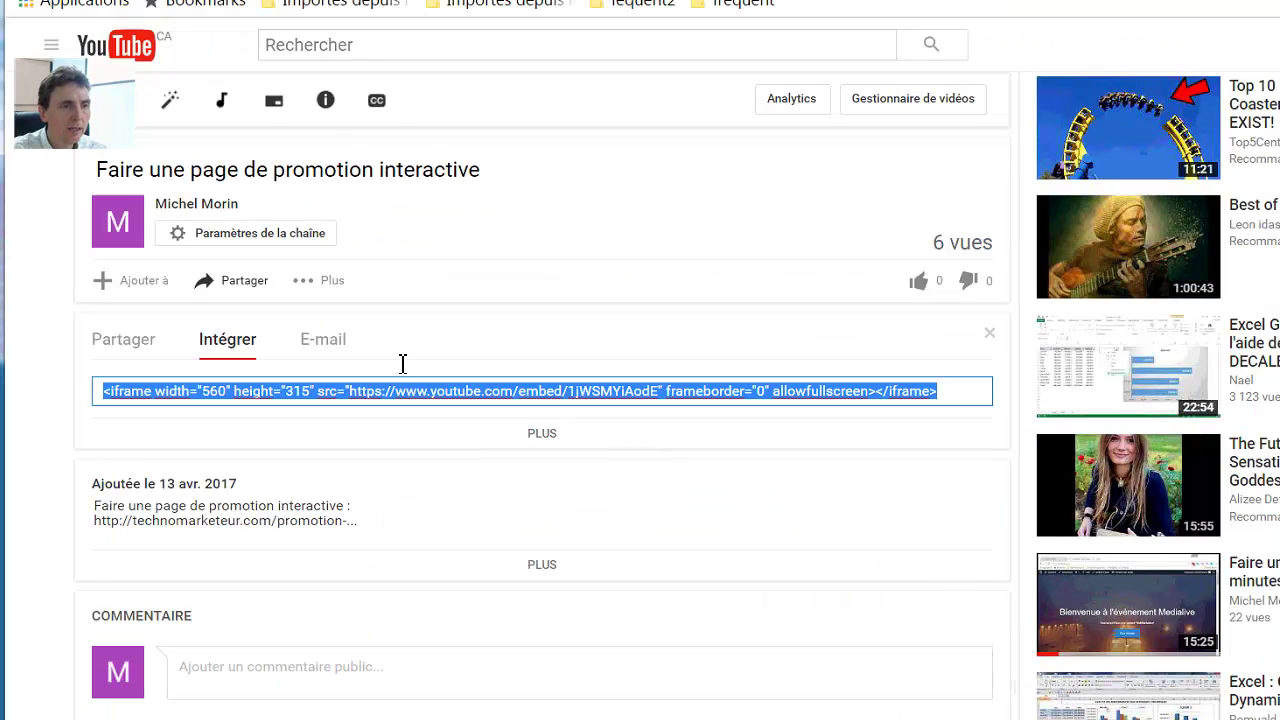
{"action": "left_click", "coordinate": [120, 343]}
{"action": "left_click", "coordinate": [230, 345]}
{"action": "right_click", "coordinate": [428, 393]}
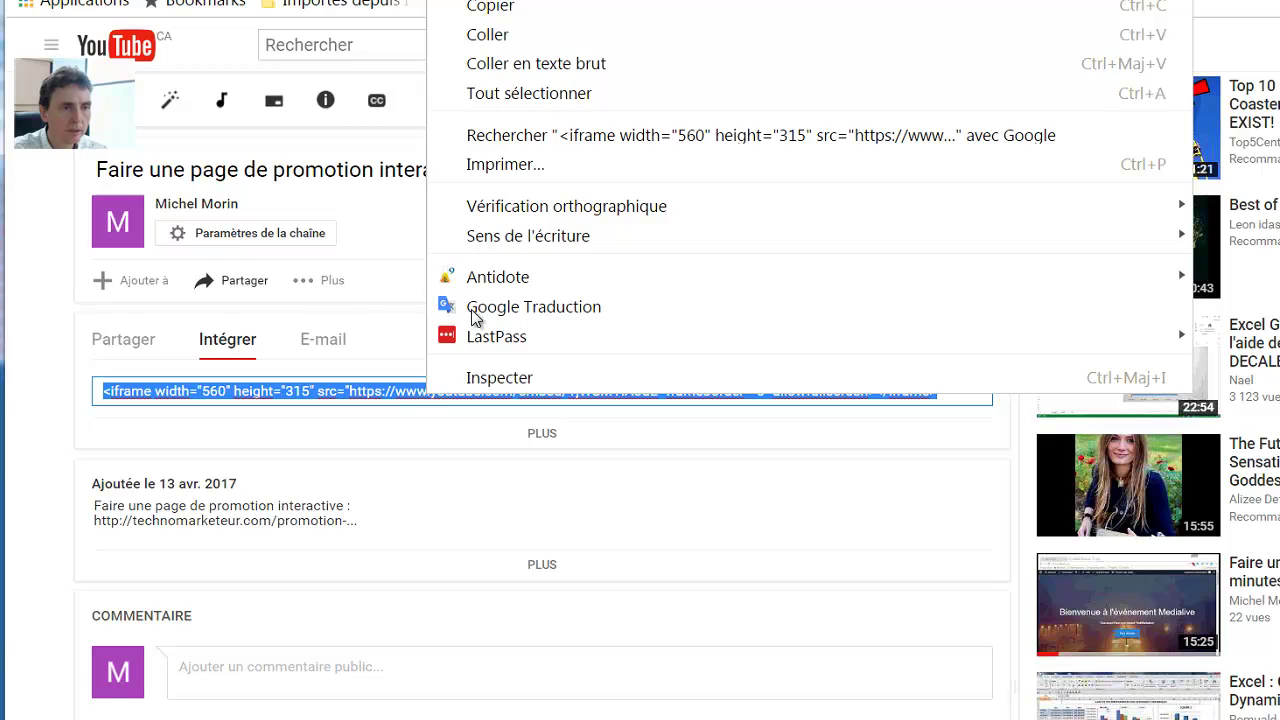
{"action": "left_click", "coordinate": [489, 12]}
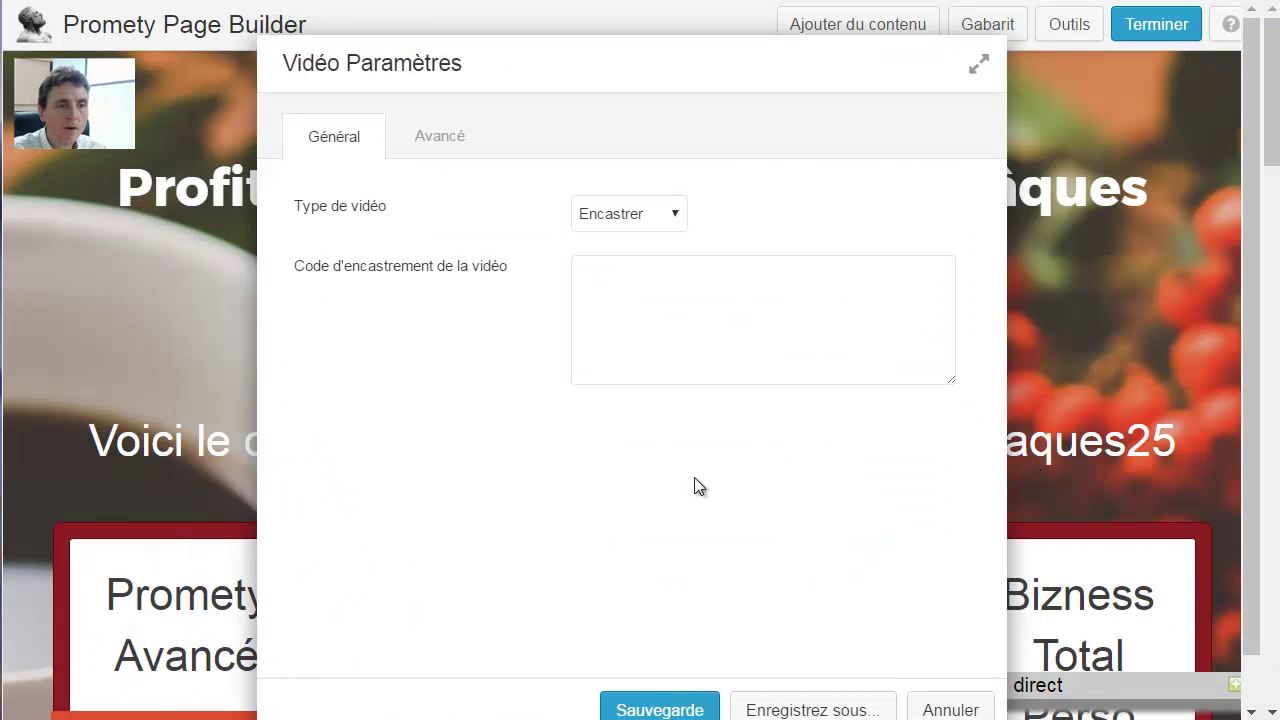
Paste the YouTube iframe code as the video module's embed code and save the module
{"action": "left_click", "coordinate": [644, 332]}
{"action": "type", "text": "<iframe width=\"560\" height=\"315\" src=\"https://www.youtube.com/embed/SWEMYVkxdE0\" frameborder=\"0\" allowfullscreen></iframe>"}
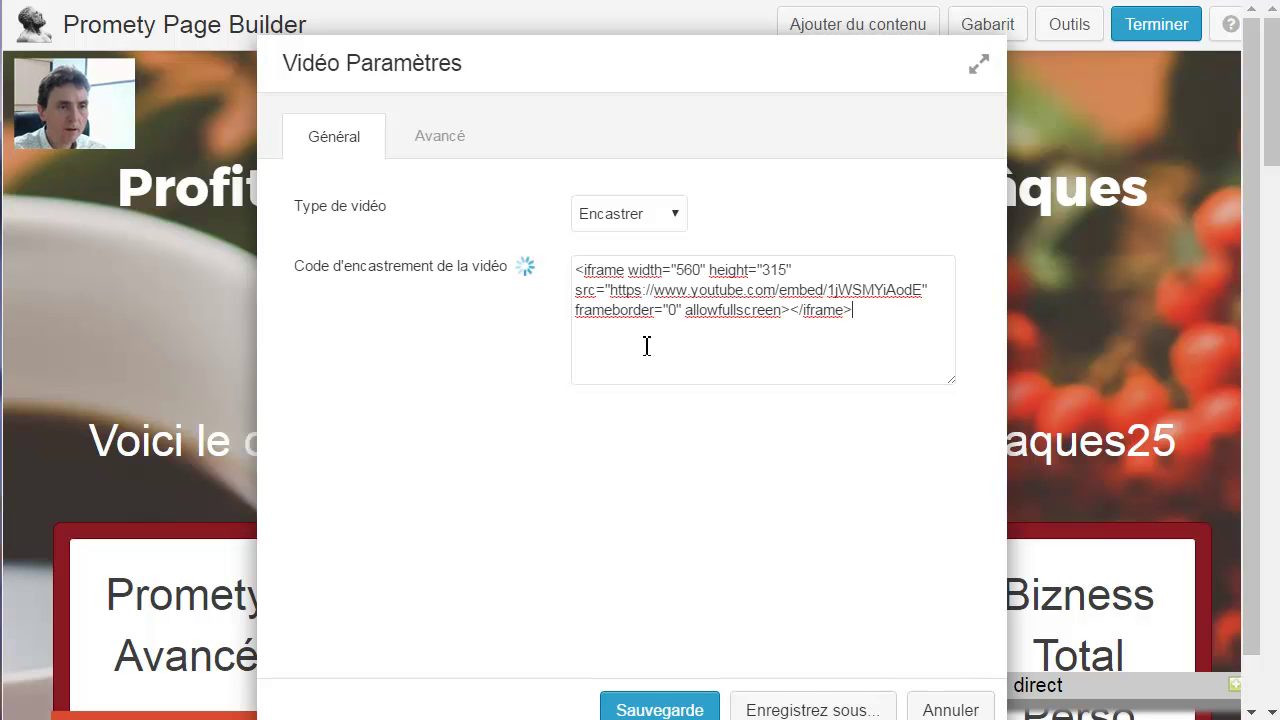
{"action": "left_click", "coordinate": [656, 710]}
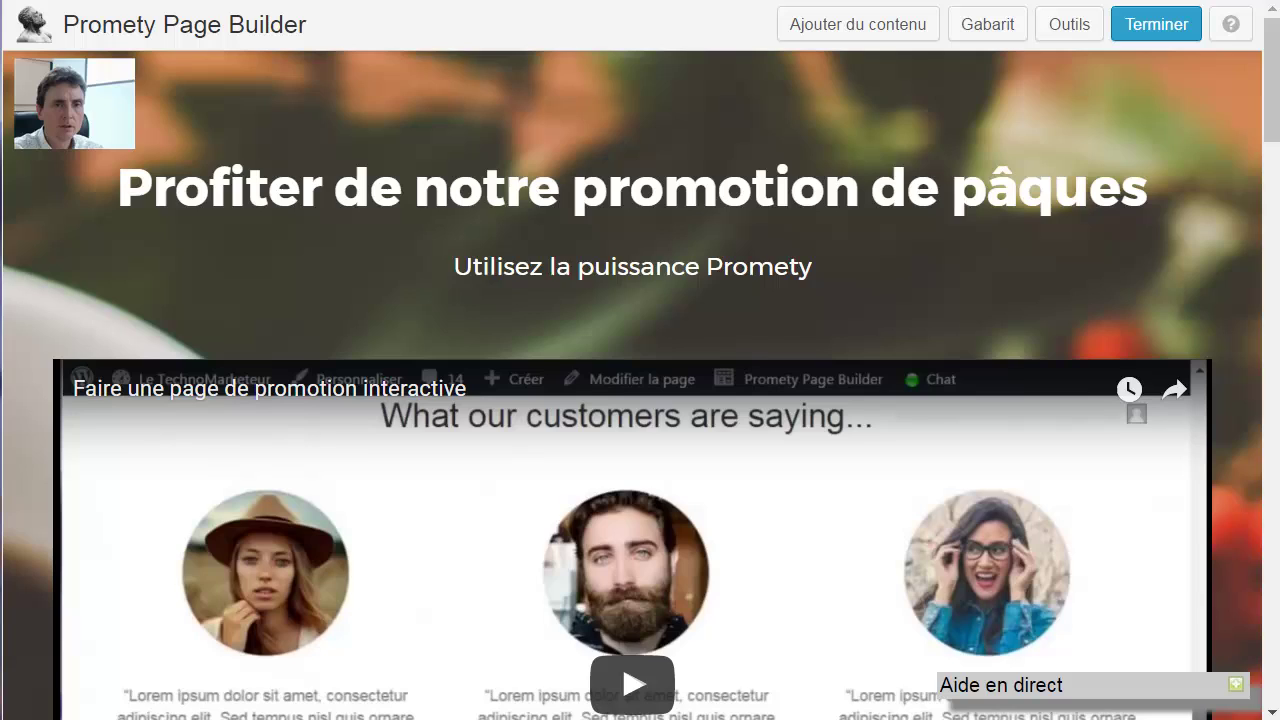
Add a text editor module between the pricing boxes and the chat, starting with the line "Voici les liens vers mes deux autres vidéos"
{"action": "left_click_drag", "start_coordinate": [1274, 86], "coordinate": [1266, 506]}
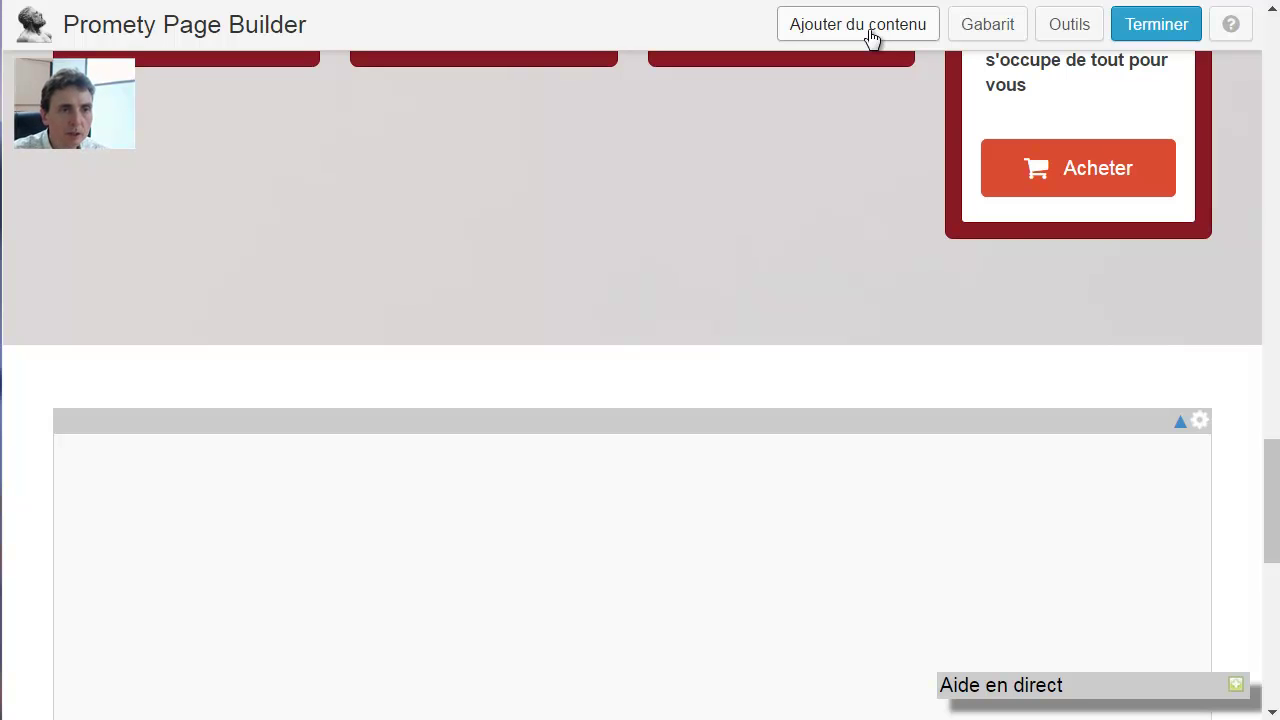
{"action": "left_click", "coordinate": [870, 38]}
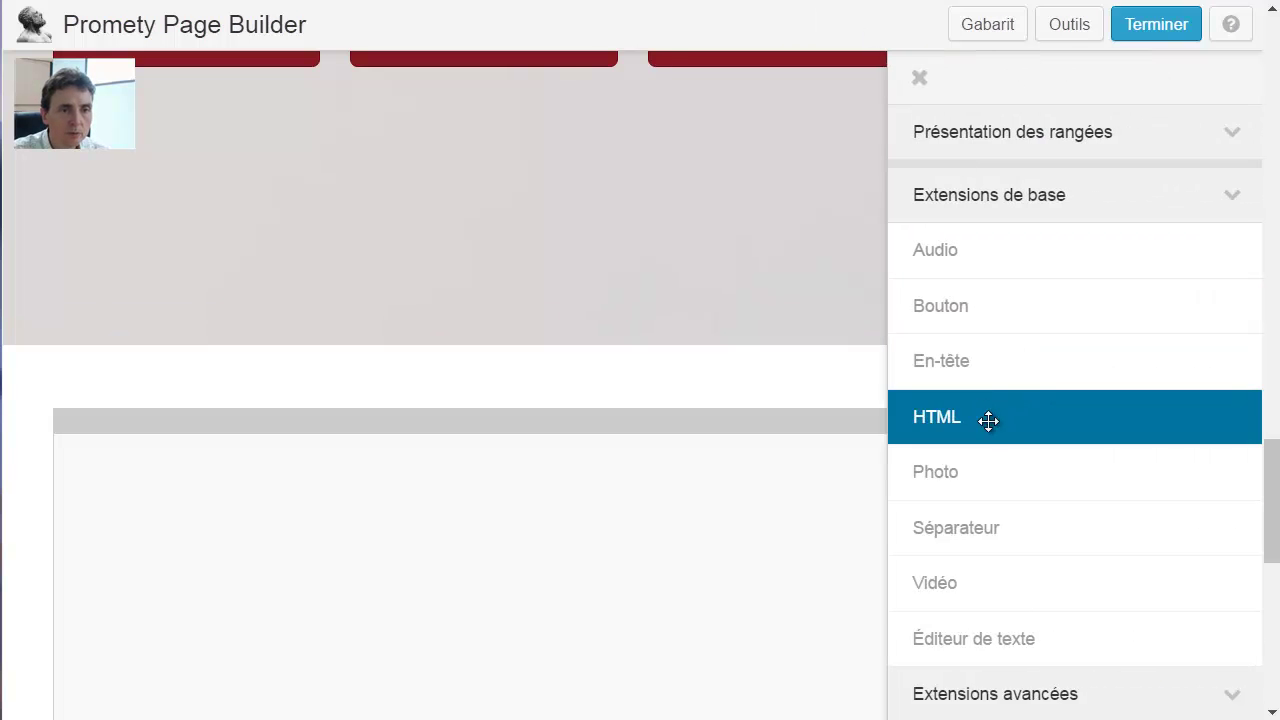
{"action": "left_click_drag", "start_coordinate": [1012, 636], "coordinate": [640, 467]}
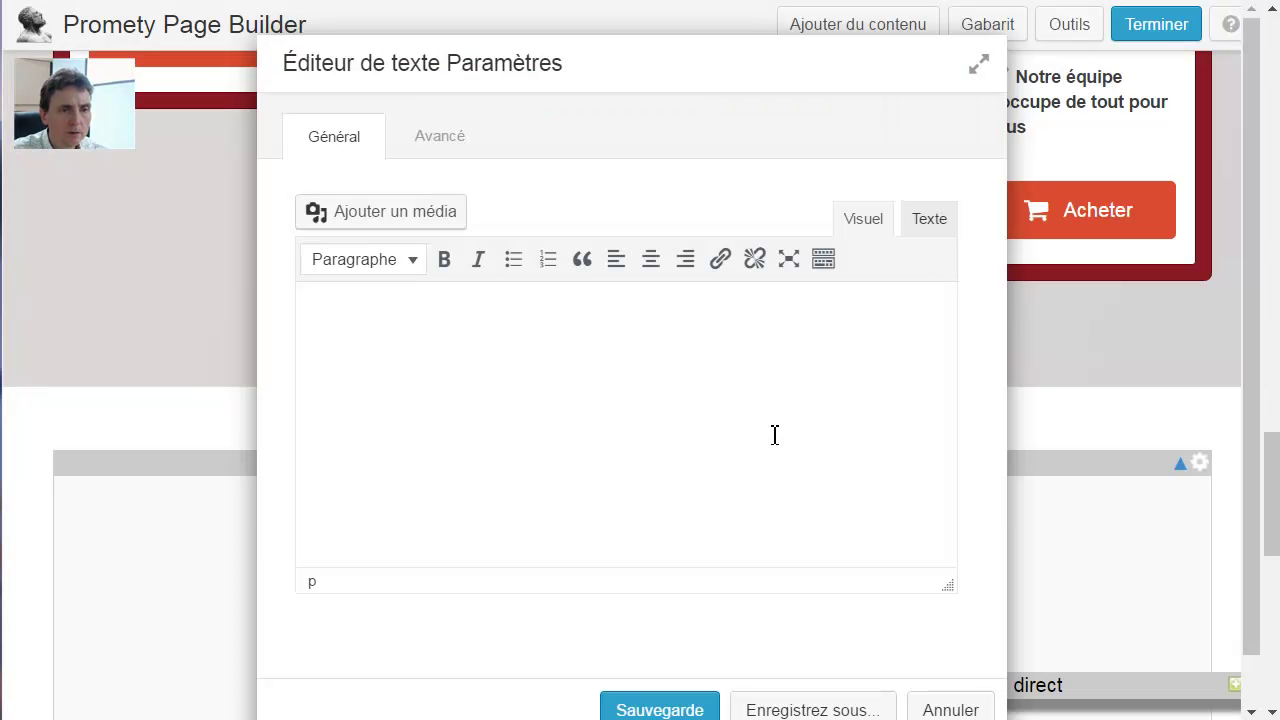
{"action": "type", "text": "Voi"}
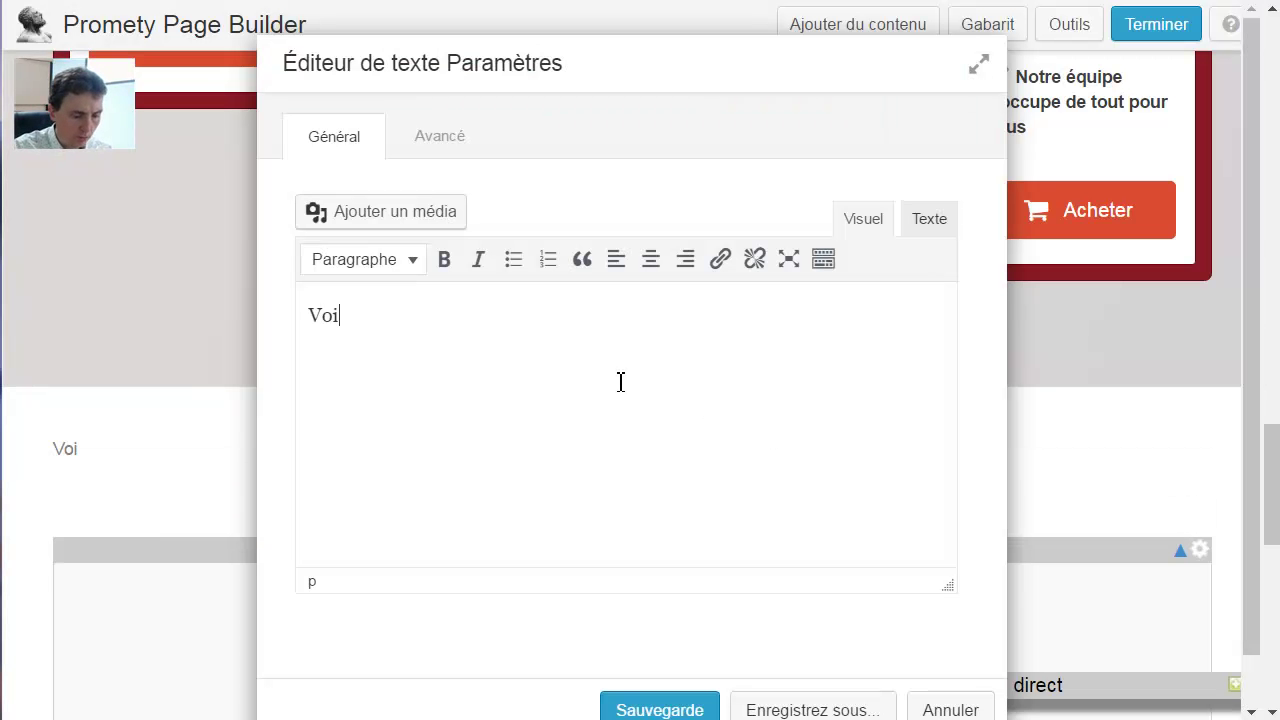
{"action": "type", "text": "ci les liens vers mes deux autres vidéos"}
{"action": "key", "text": "Return"}
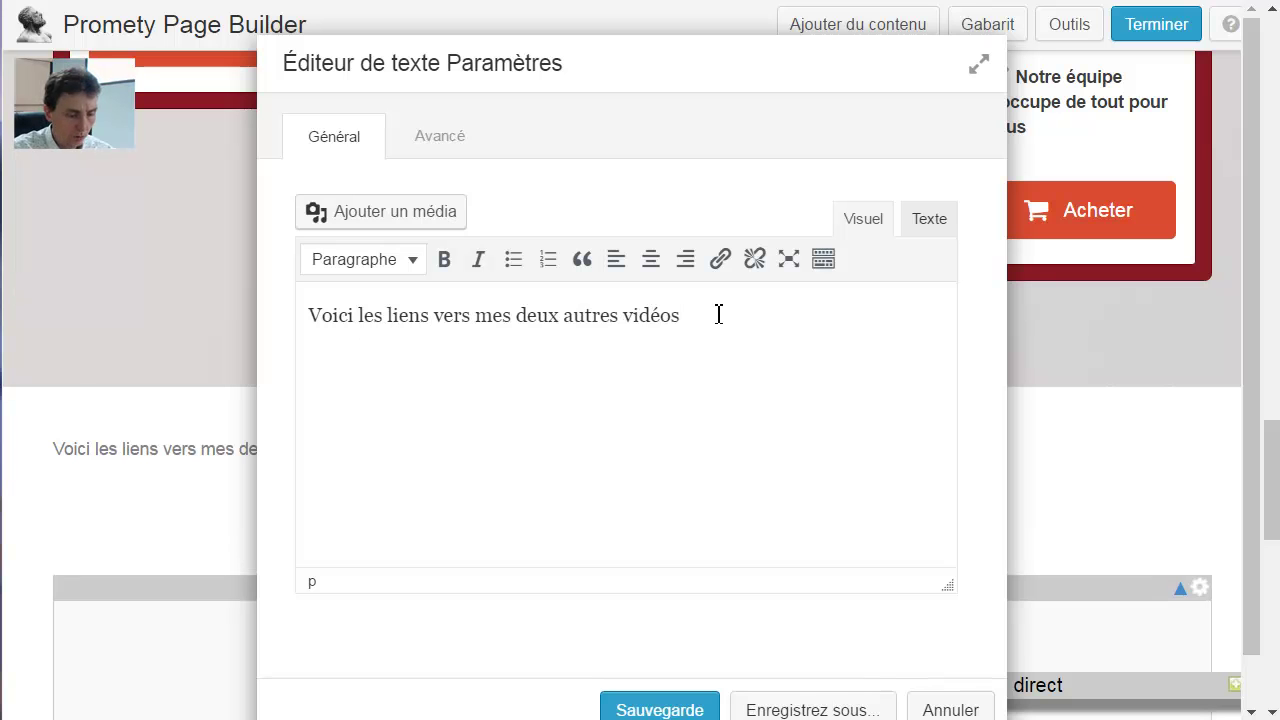
Add the lines "Vidéo sur les 140 plugins professionnels" and "Vidéo sur comment installer un chat" to the text module
{"action": "type", "text": "Vidéo "}
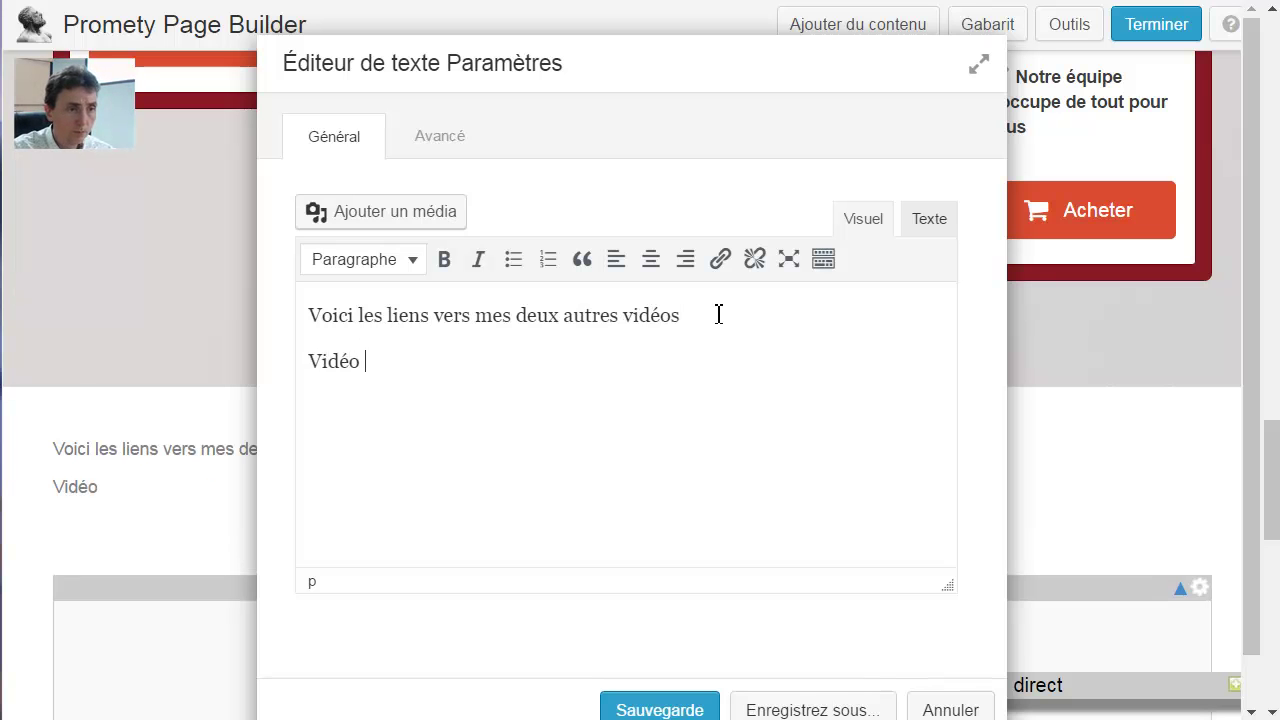
{"action": "type", "text": "sur les 140 plugins"}
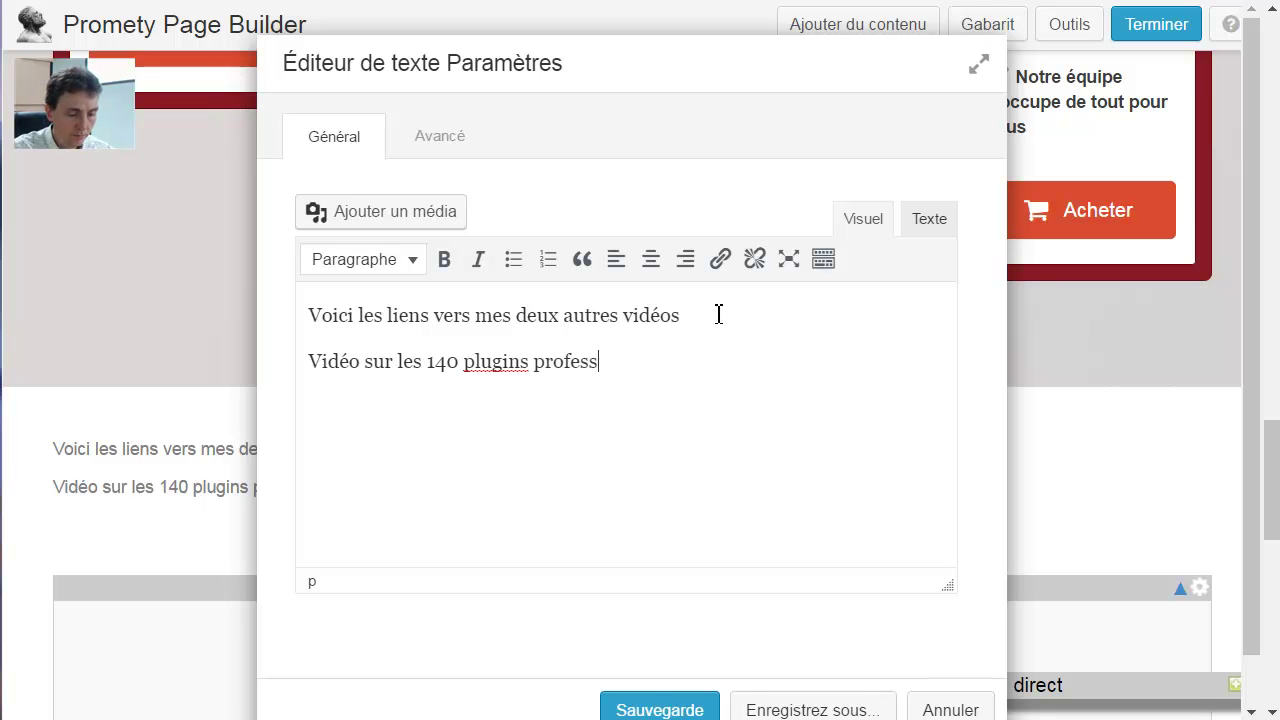
{"action": "type", "text": "professionnels"}
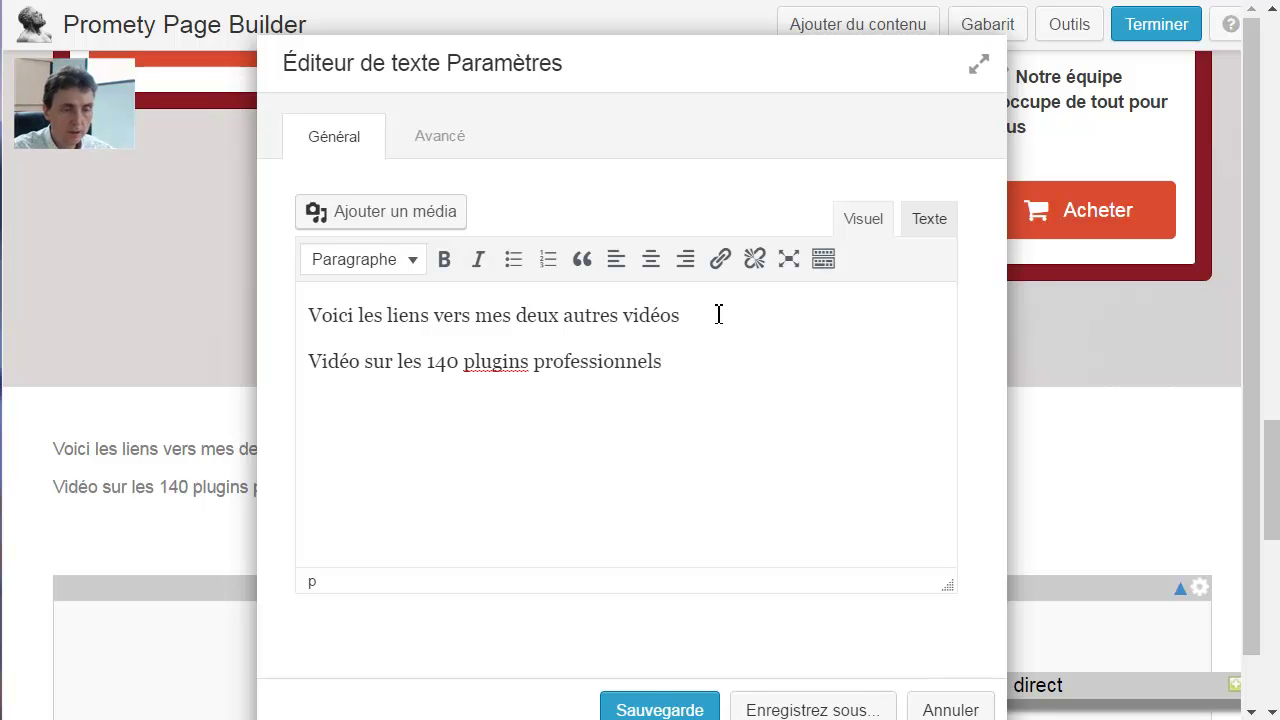
{"action": "key", "text": "Return"}
{"action": "type", "text": "Vidéo"}
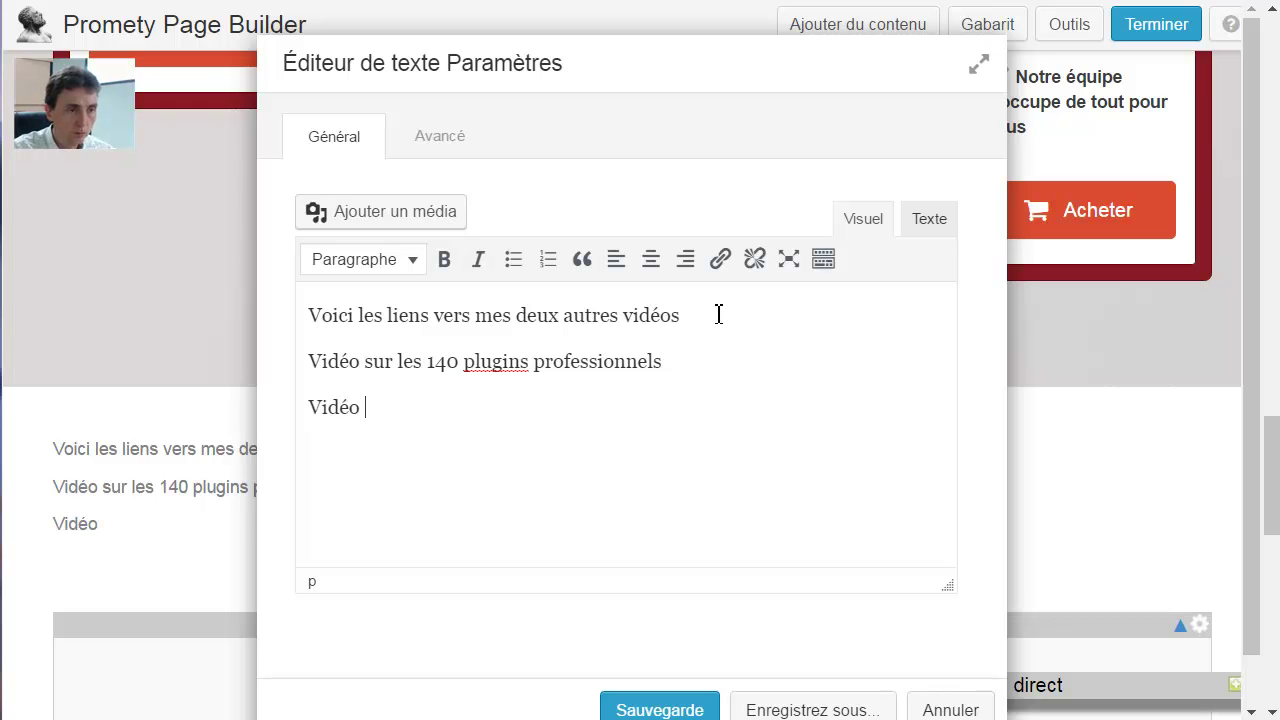
{"action": "type", "text": " sur comment installer un chat"}
{"action": "left_click_drag", "start_coordinate": [677, 375], "coordinate": [310, 368]}
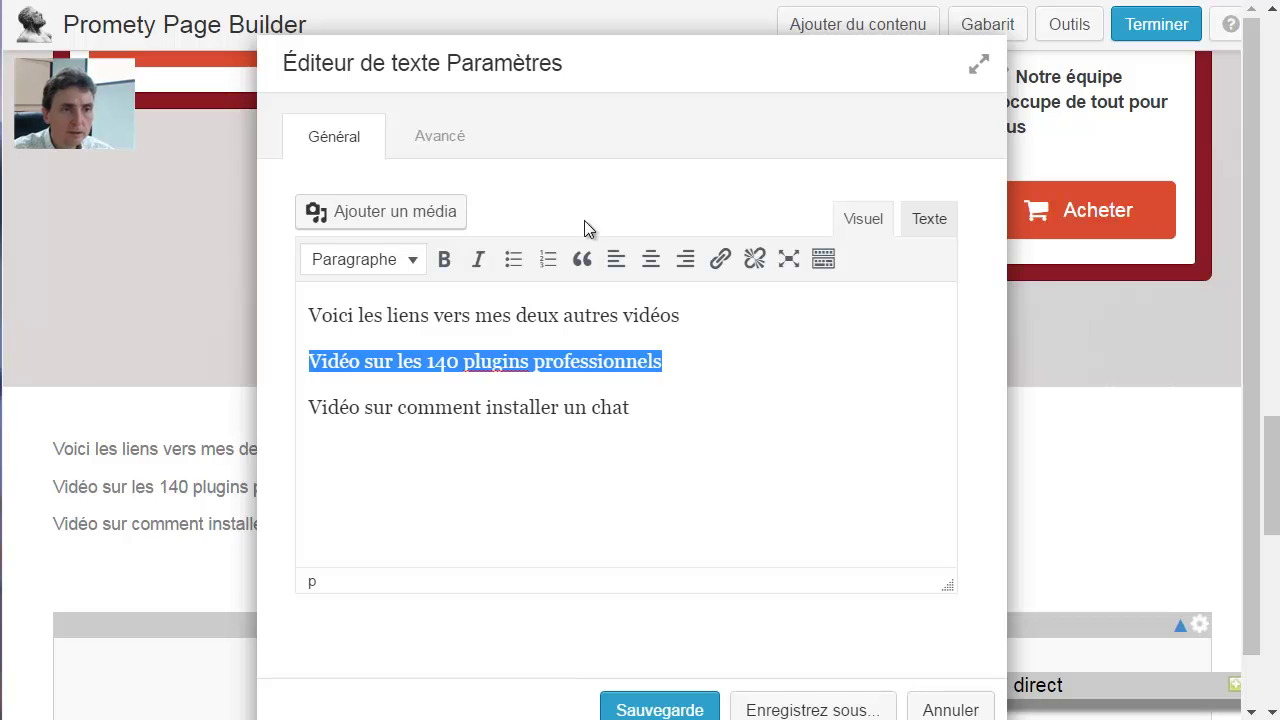
{"action": "left_click", "coordinate": [719, 260]}
{"action": "type", "text": "https://technomarketeur.com/comment-installer-dashboard/"}
{"action": "left_click", "coordinate": [710, 410]}
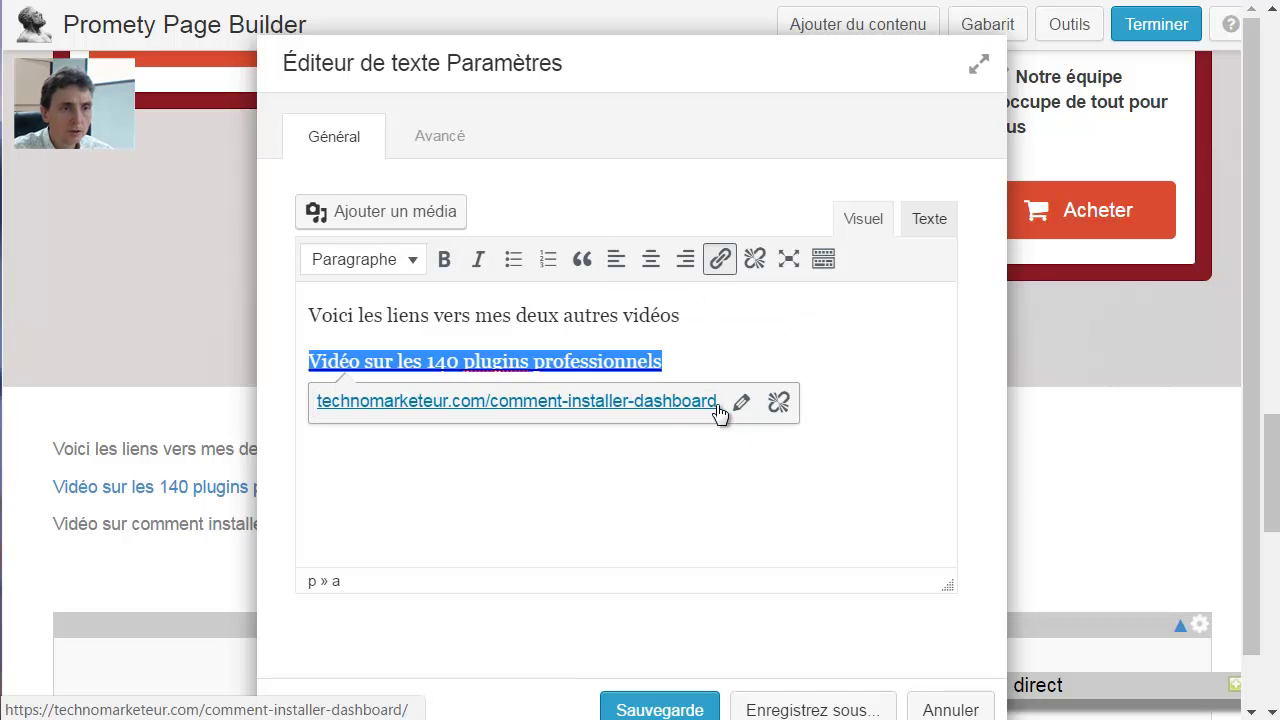
Link the line "Vidéo sur comment installer un chat" to technomarketeur.com/comment-installer-un-chat/
{"action": "left_click_drag", "start_coordinate": [630, 407], "coordinate": [308, 407]}
{"action": "left_click", "coordinate": [719, 259]}
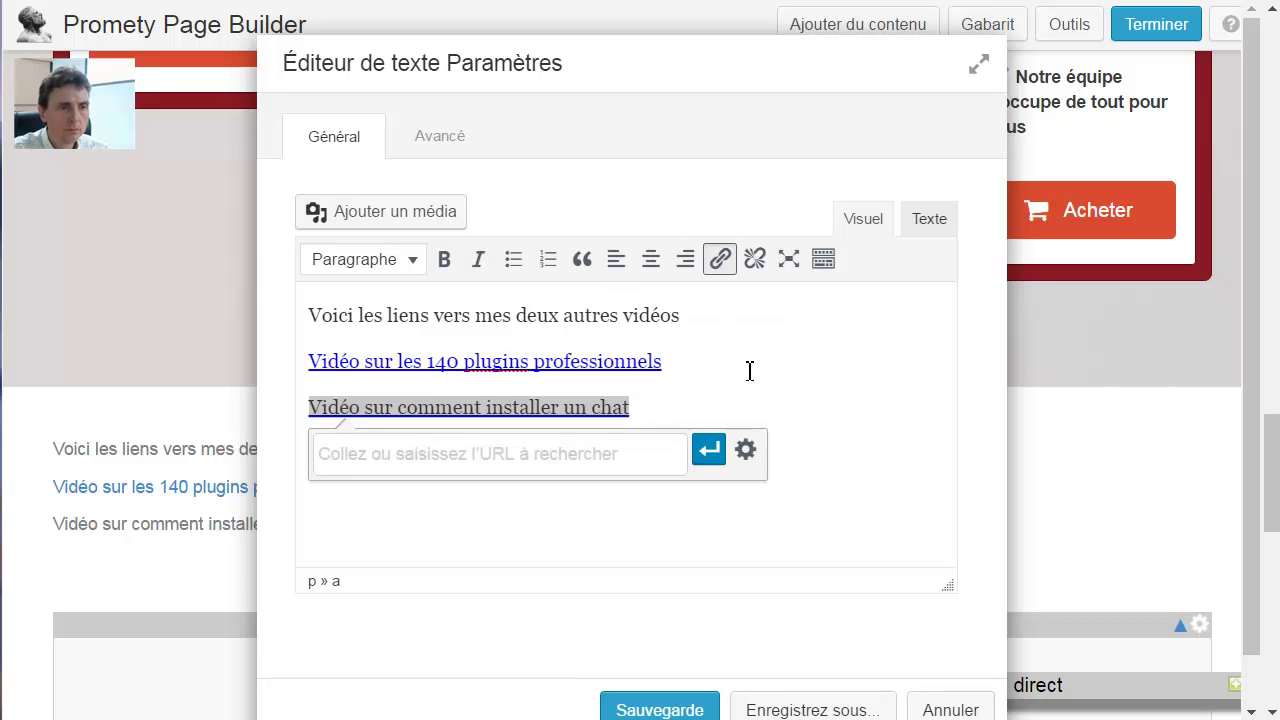
{"action": "key", "text": "ctrl+v"}
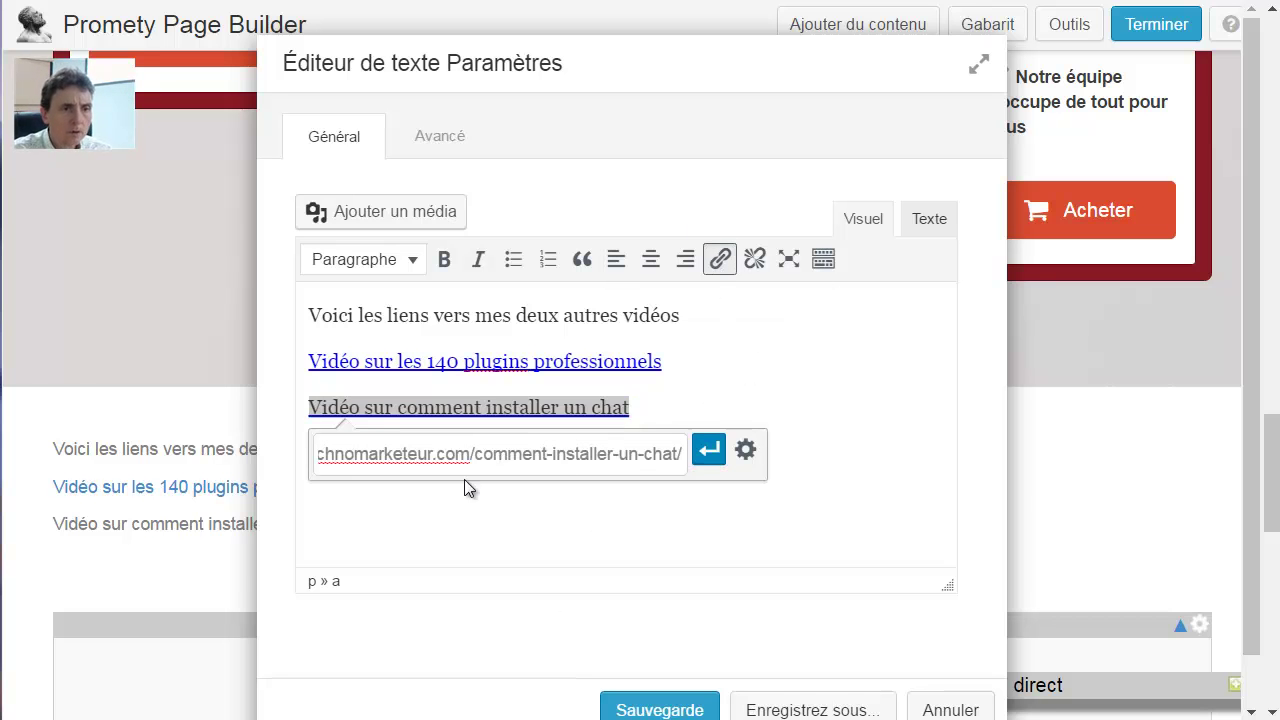
{"action": "left_click", "coordinate": [709, 451]}
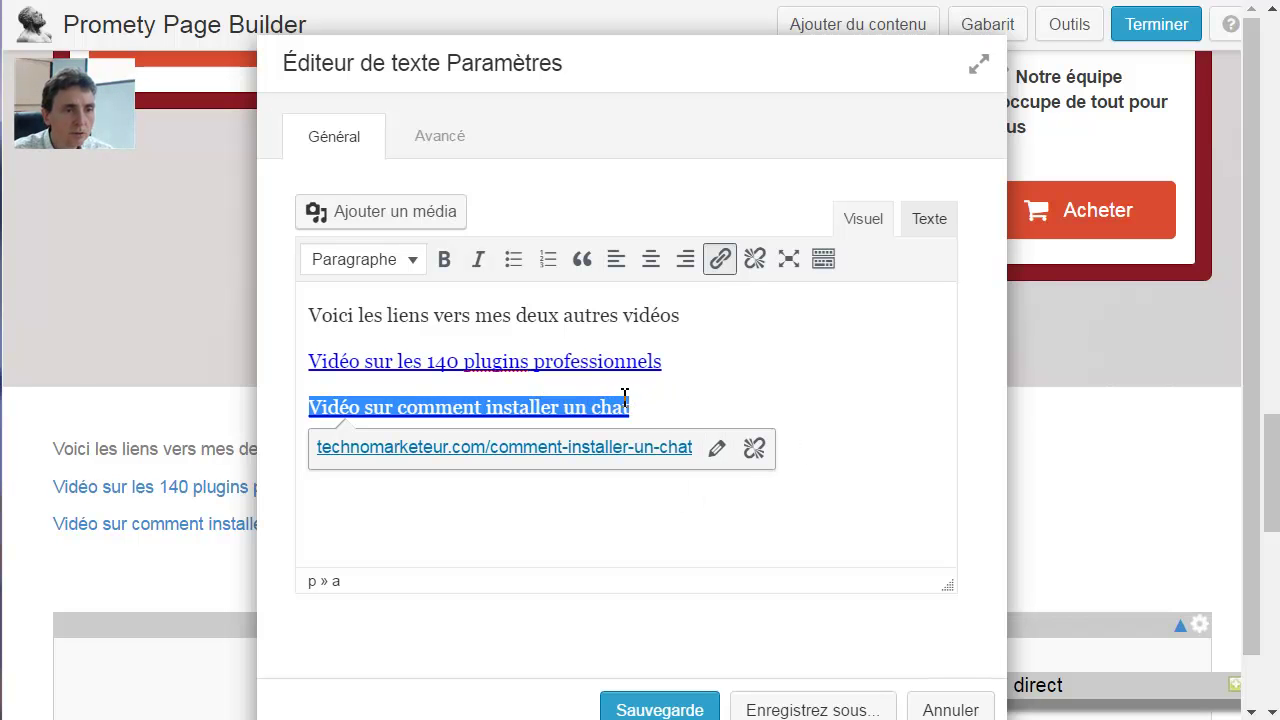
Centre all three lines of the text module, save it, and check the page up to the embedded video
{"action": "left_click_drag", "start_coordinate": [663, 401], "coordinate": [333, 302]}
{"action": "left_click", "coordinate": [651, 259]}
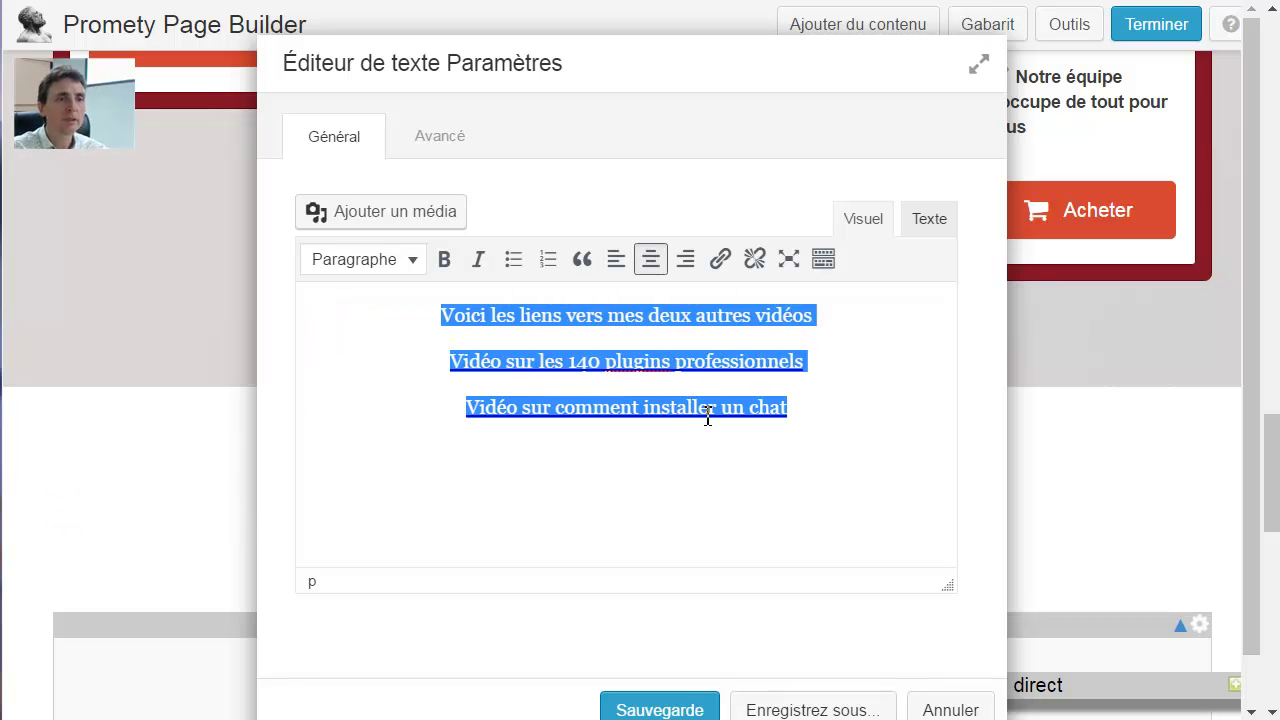
{"action": "left_click", "coordinate": [668, 708]}
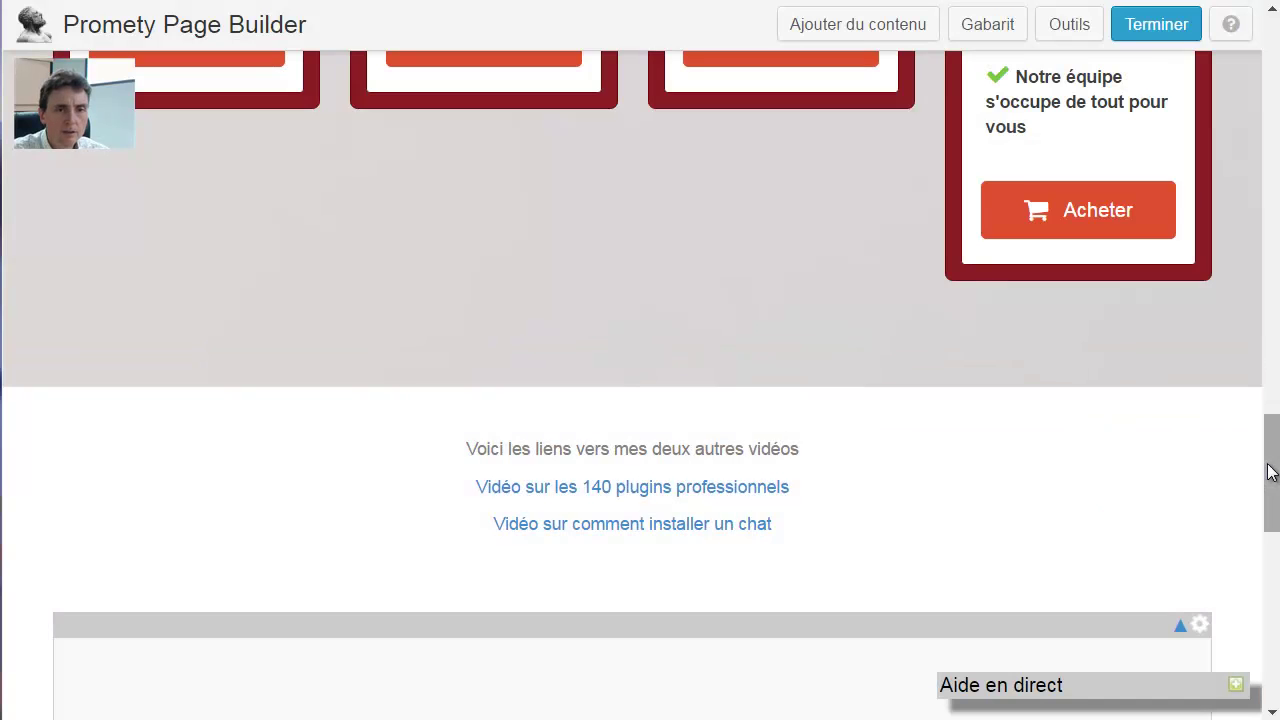
{"action": "left_click_drag", "start_coordinate": [1270, 470], "coordinate": [1276, 115]}
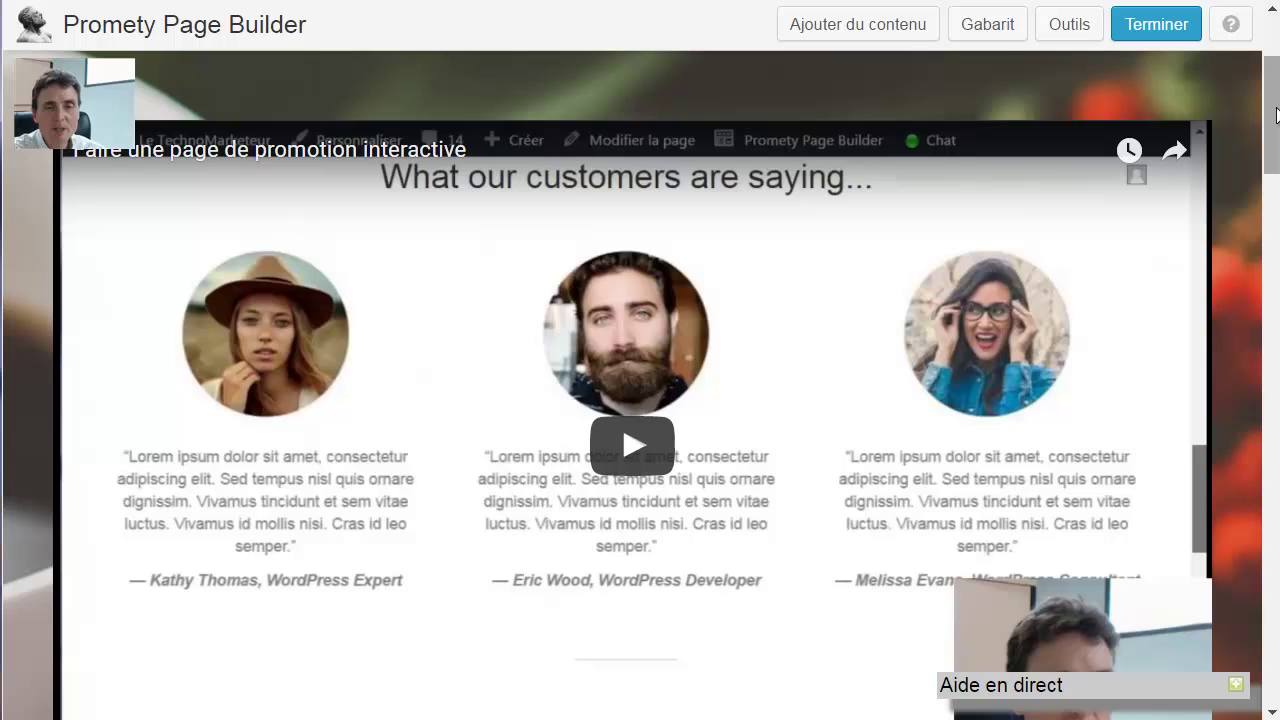